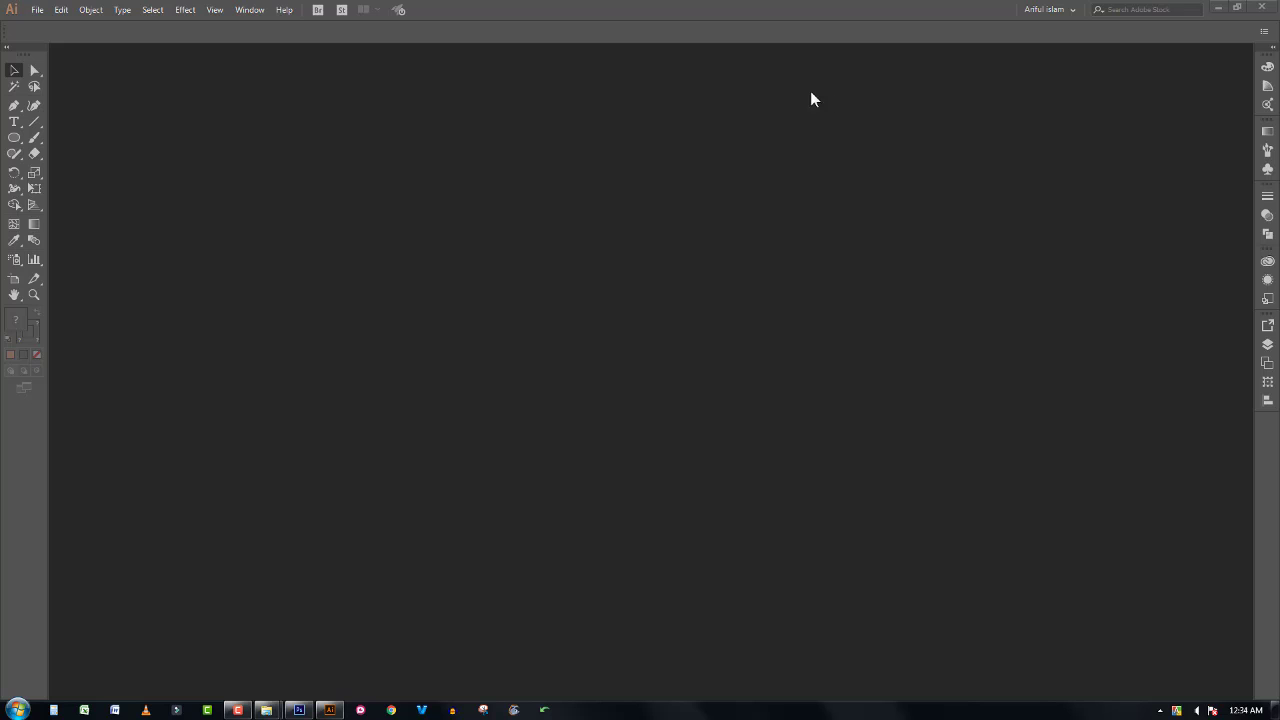
# Step: Create a new blank 1280 x 720 px document from File > New
pyautogui.click(37, 10)
pyautogui.click(52, 25)
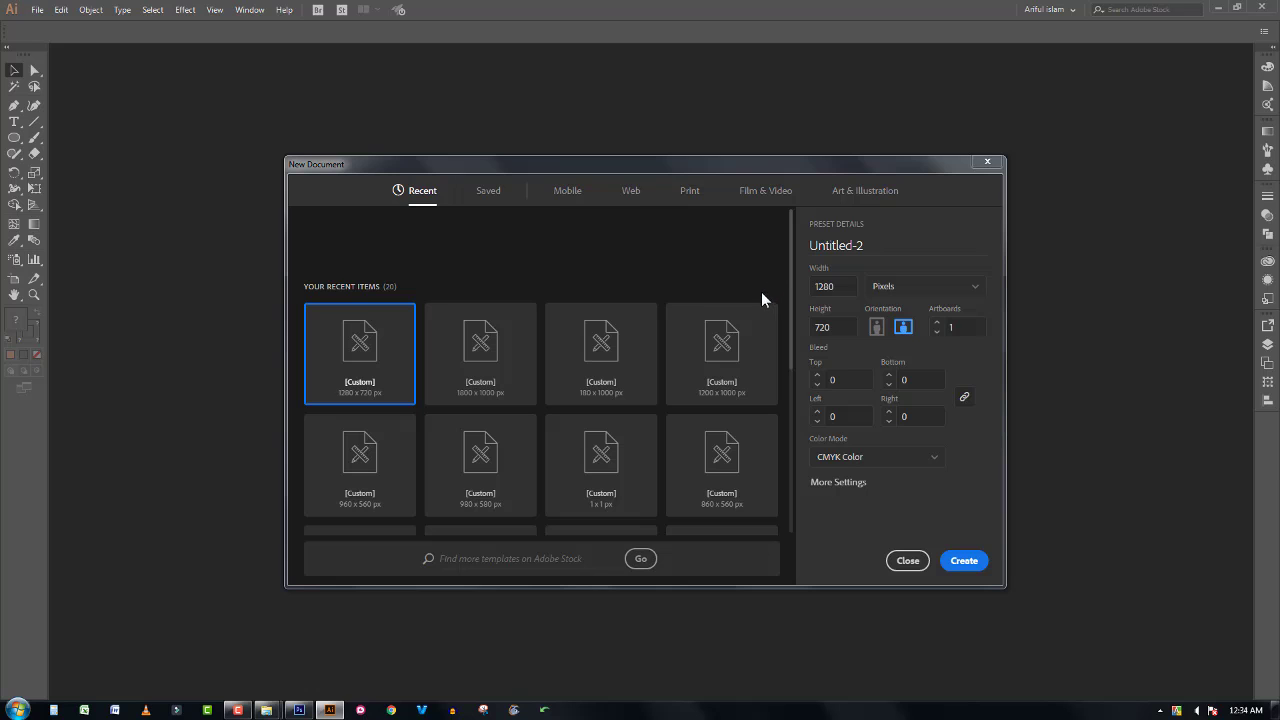
pyautogui.click(963, 561)
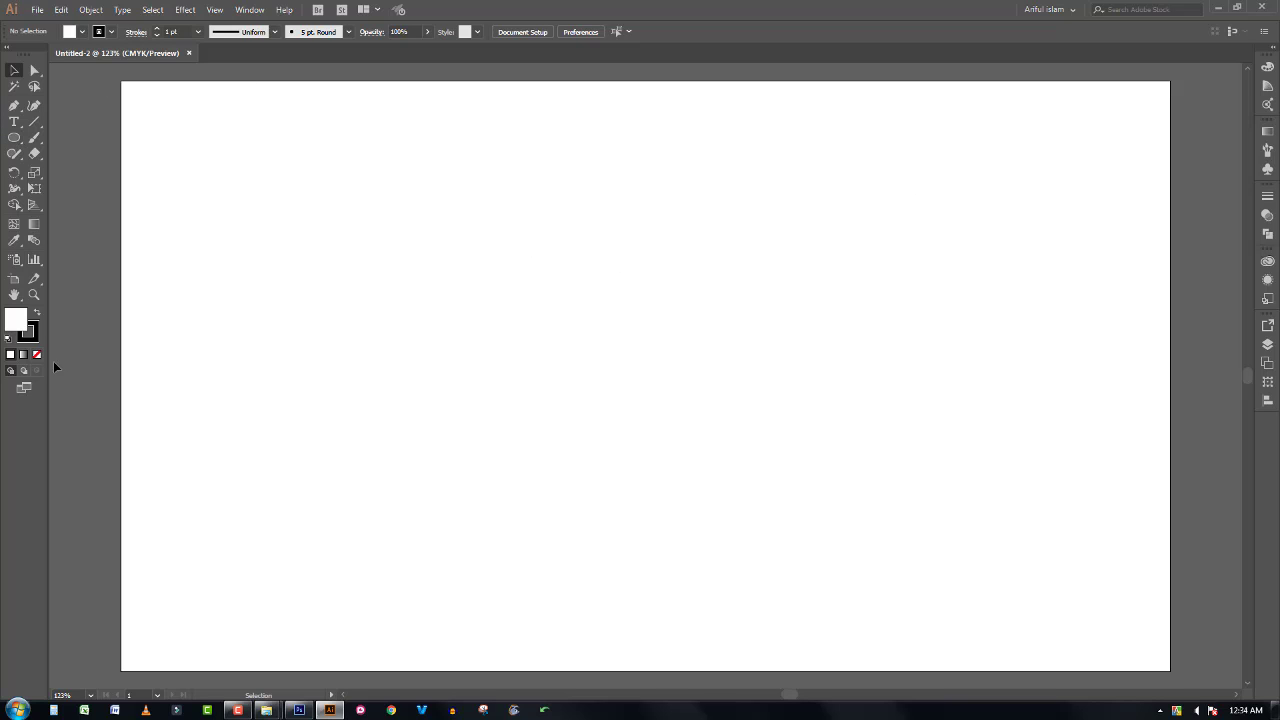
# Step: Set up the Ellipse tool with no stroke and a brown fill
pyautogui.click(15, 138)
pyautogui.click(37, 354)
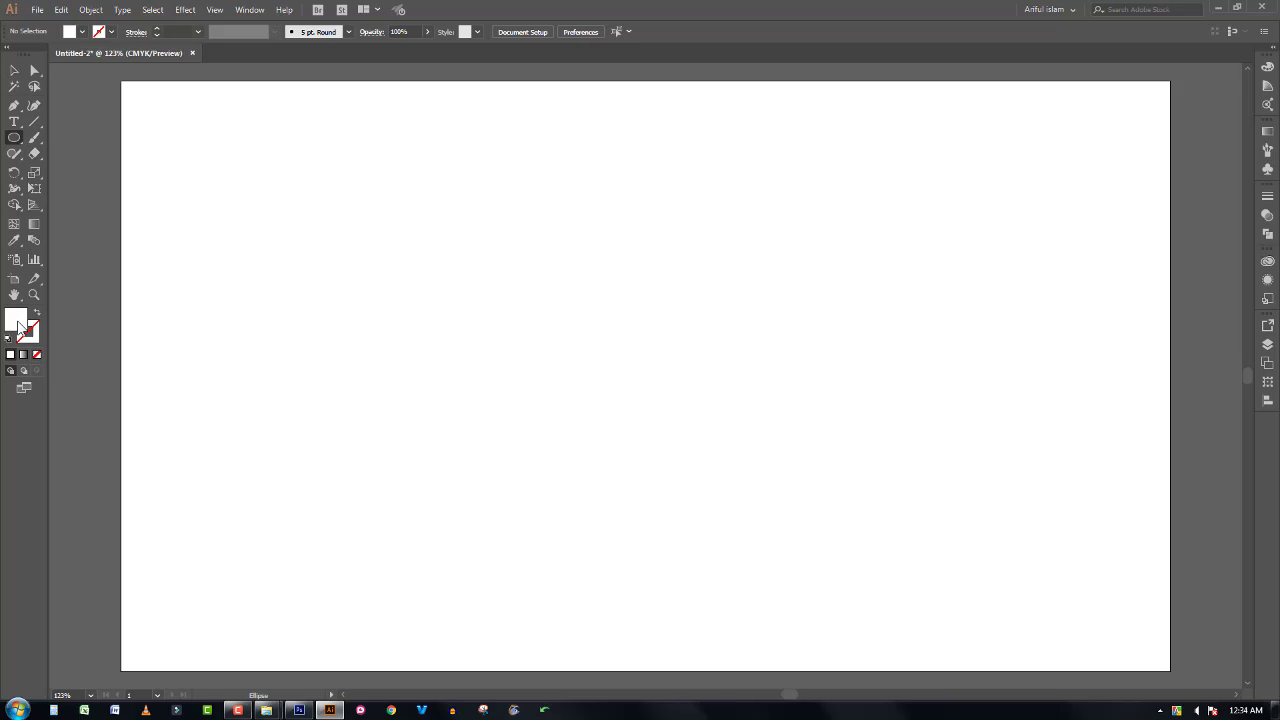
pyautogui.doubleClick(16, 322)
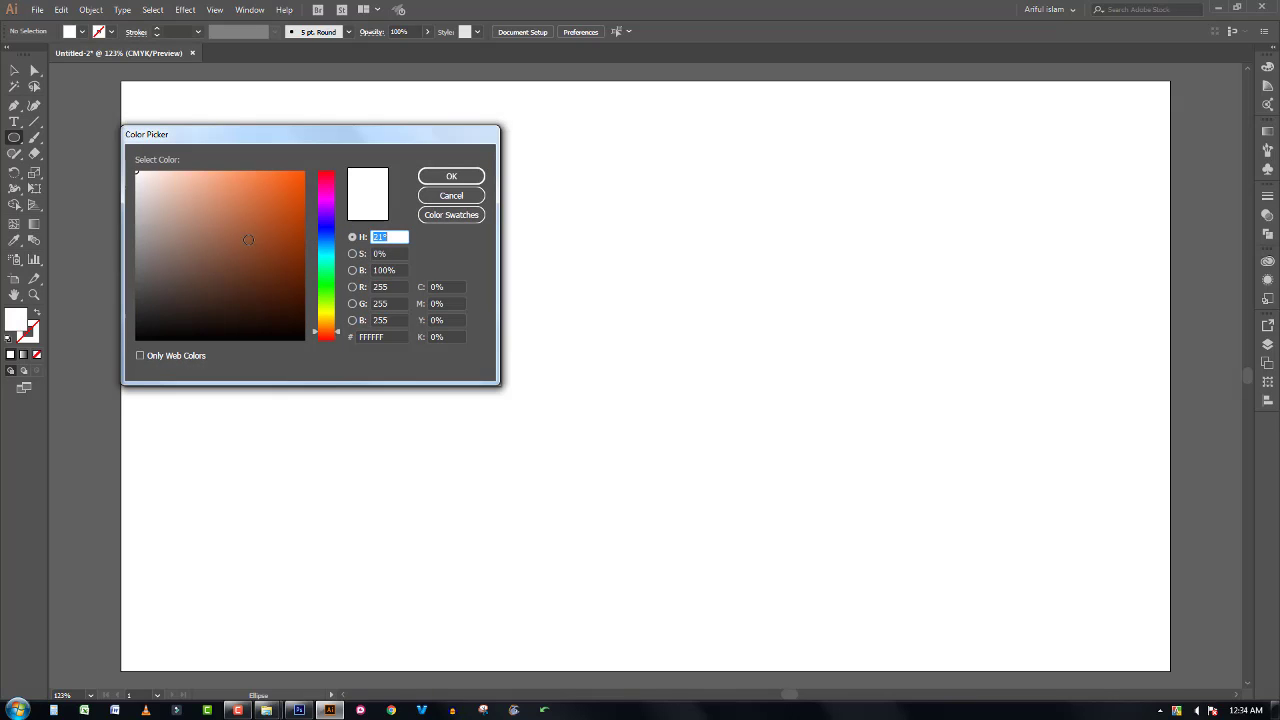
pyautogui.click(171, 275)
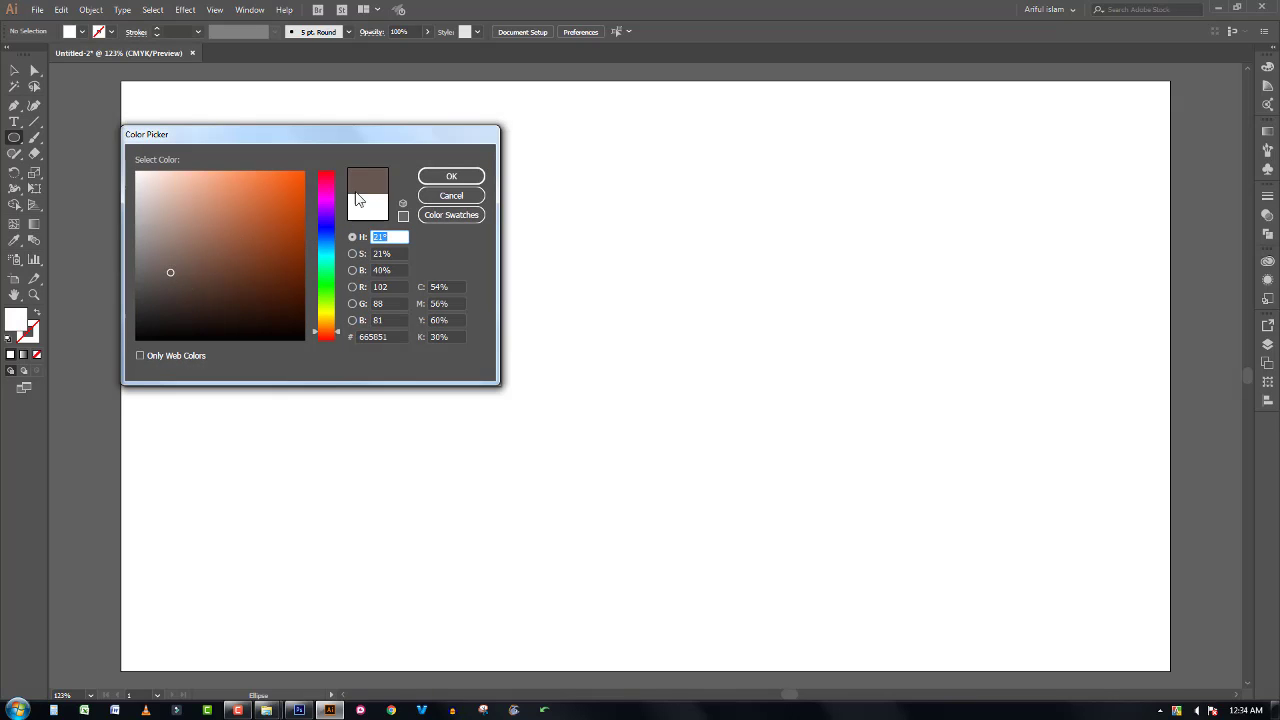
pyautogui.click(437, 176)
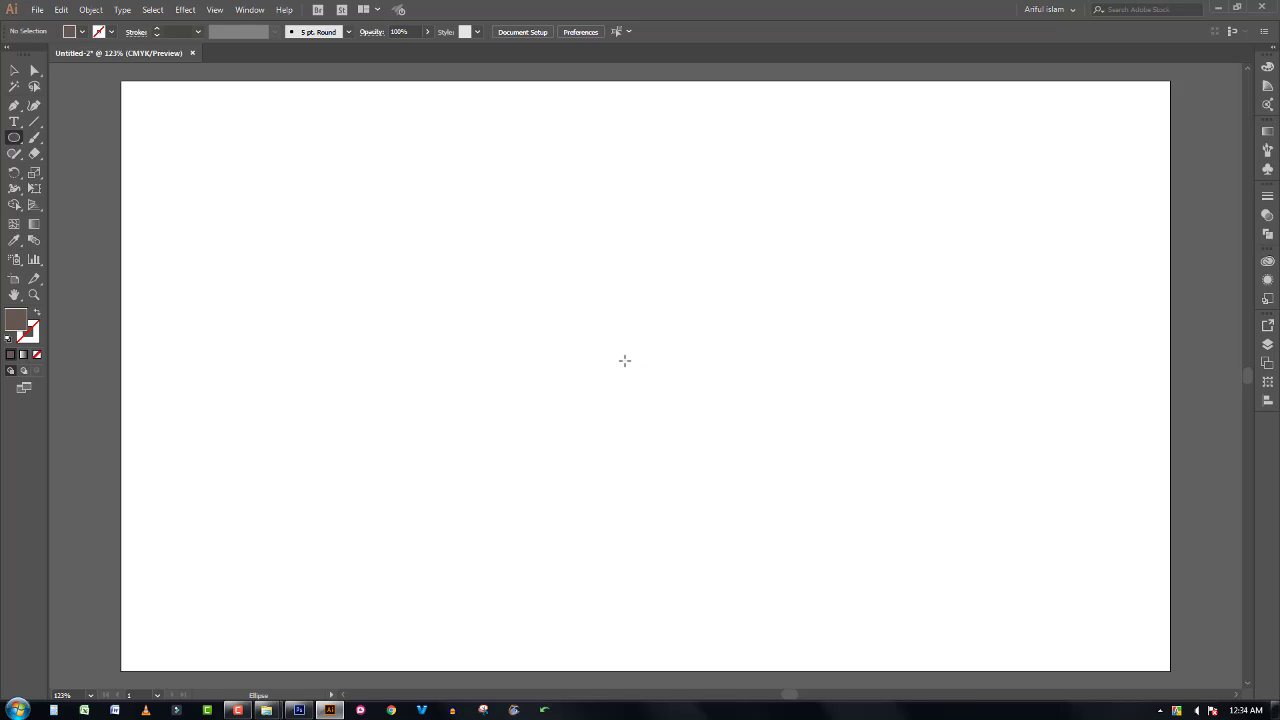
# Step: Draw a roughly 614.6 px circle centred on the artboard and select it
pyautogui.moveTo(648, 370)
pyautogui.mouseDown()
pyautogui.moveTo(829, 414)
pyautogui.moveTo(914, 408)
pyautogui.moveTo(880, 406)
pyautogui.mouseUp()
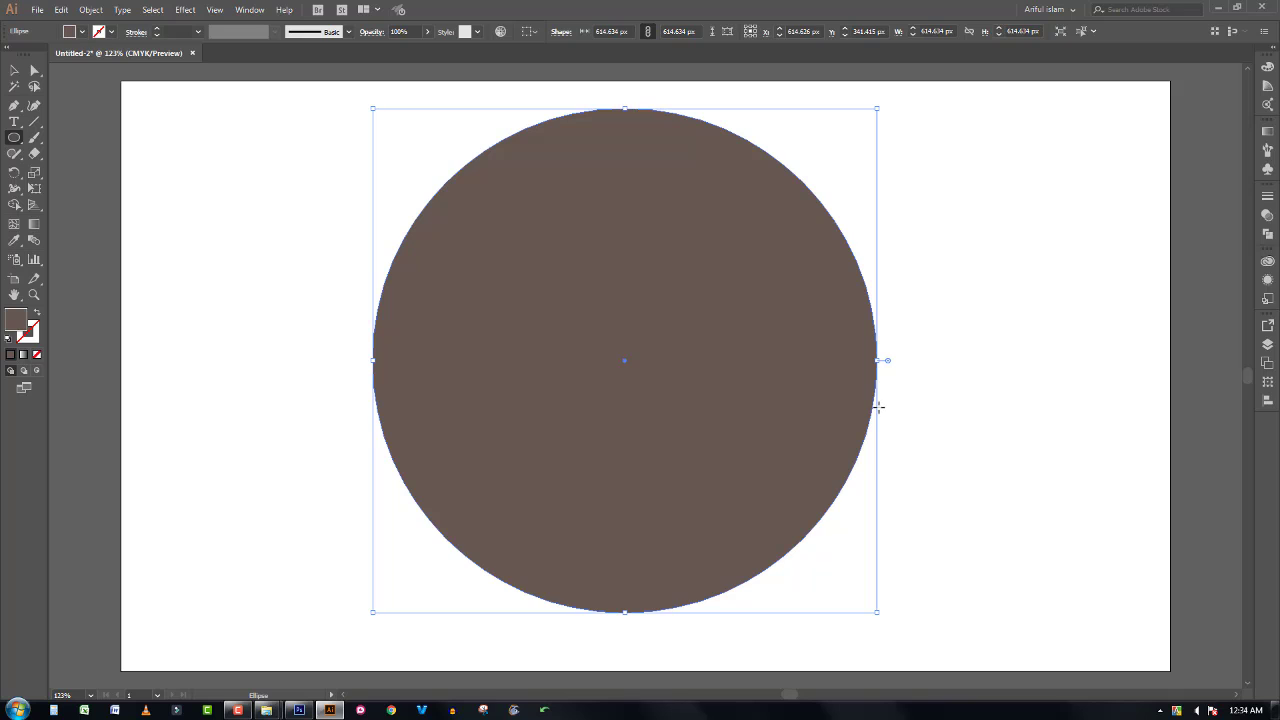
pyautogui.press('Down')
pyautogui.press('Down')
pyautogui.press('Down')
pyautogui.press('Down')
pyautogui.press('Down')
pyautogui.press('Down')
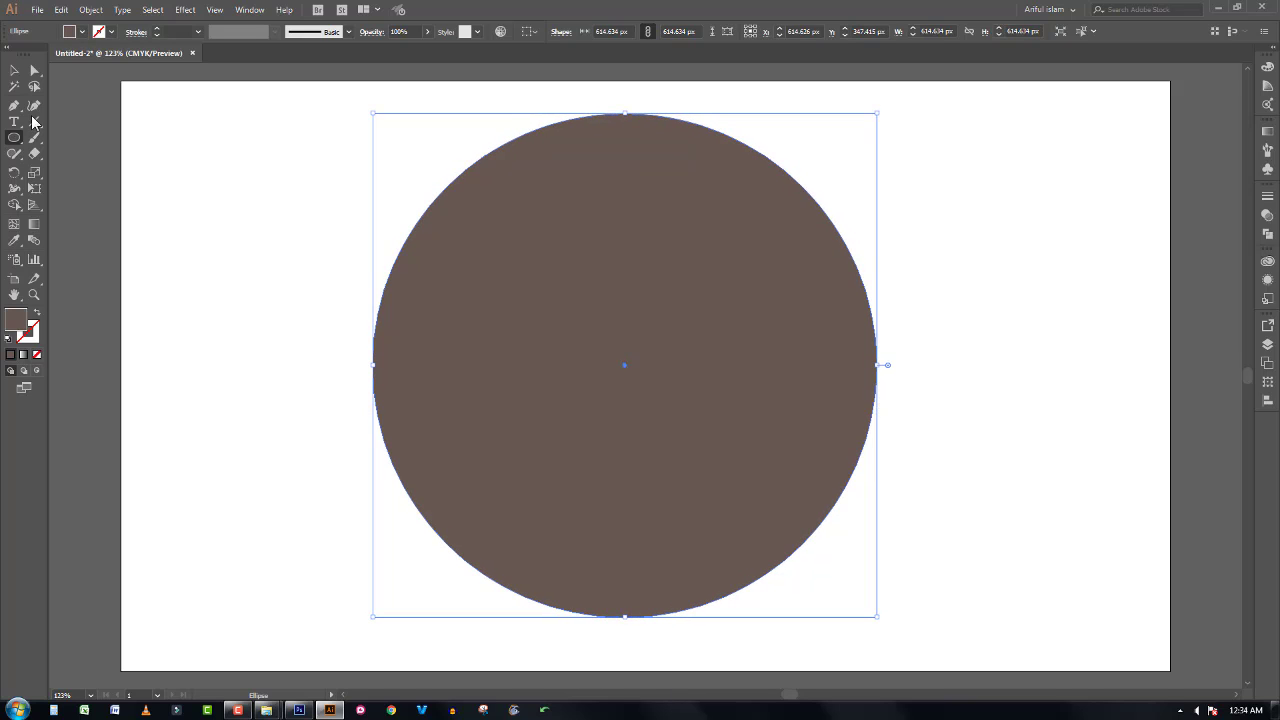
pyautogui.click(14, 70)
pyautogui.click(321, 207)
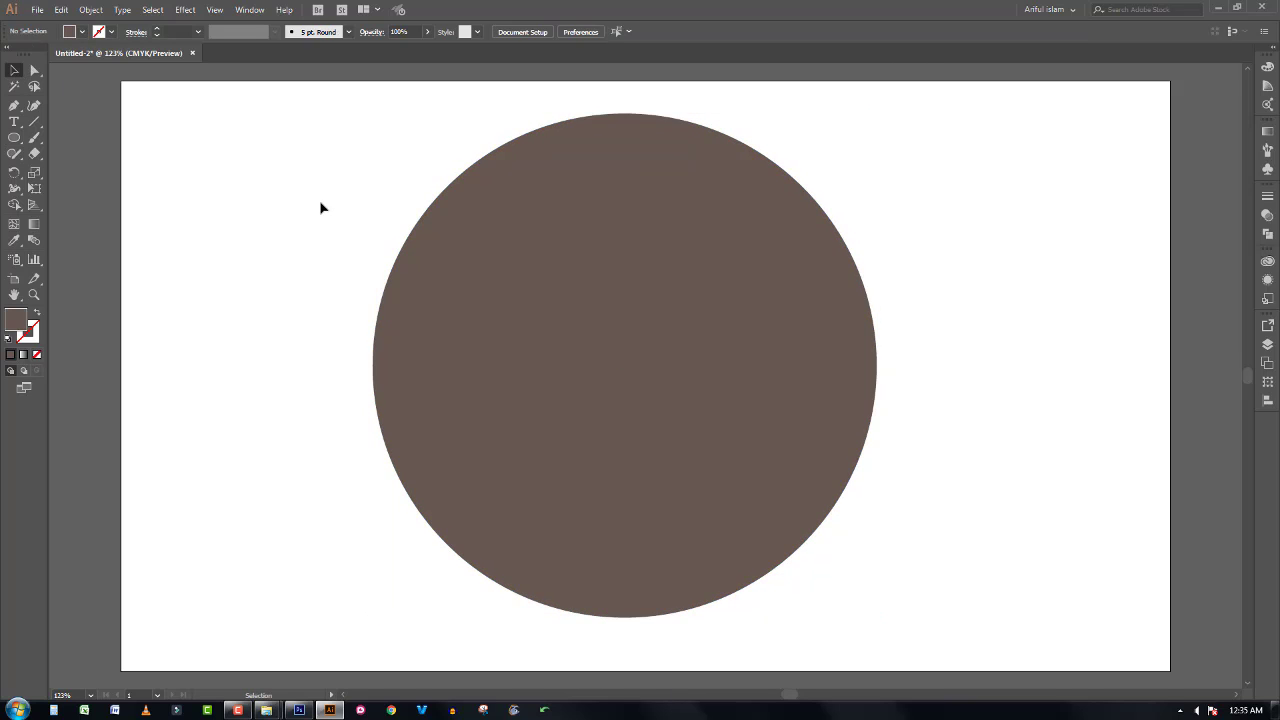
pyautogui.moveTo(322, 164); pyautogui.dragTo(481, 247)
# Step: Draw a vertical line from the circle centre up past its top edge
pyautogui.click(303, 290)
pyautogui.click(34, 121)
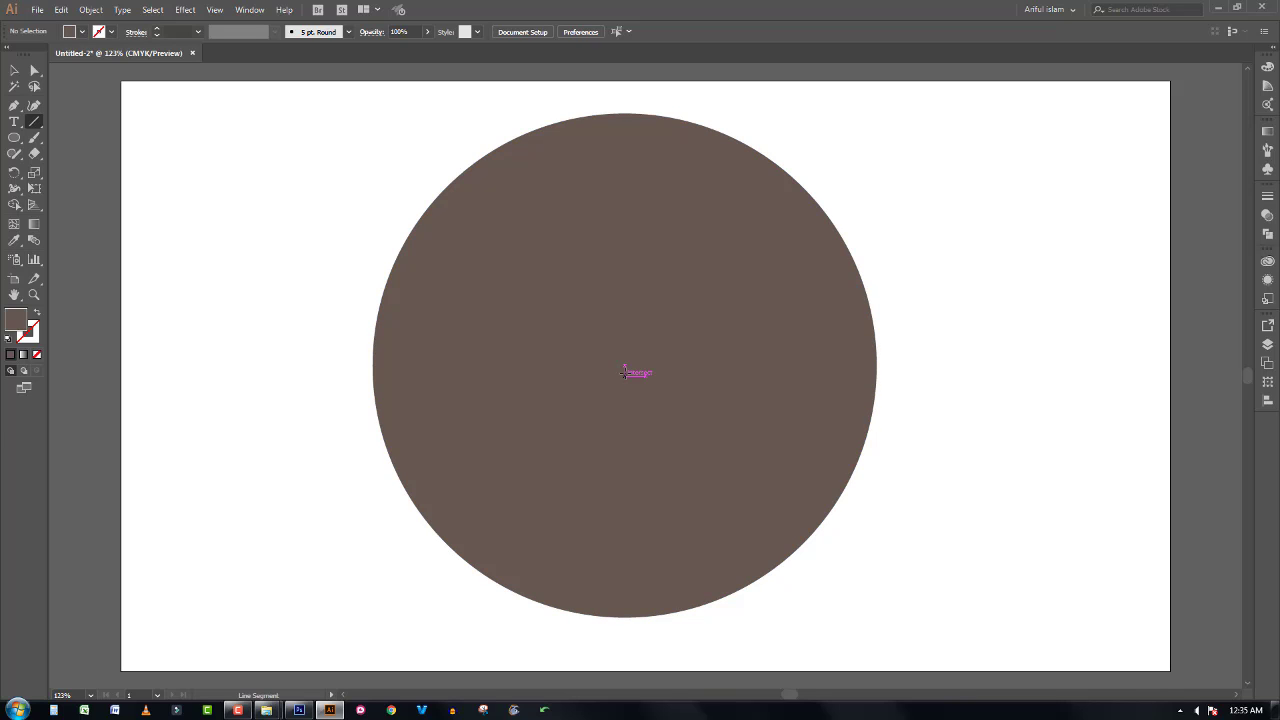
pyautogui.moveTo(624, 356); pyautogui.dragTo(624, 80)
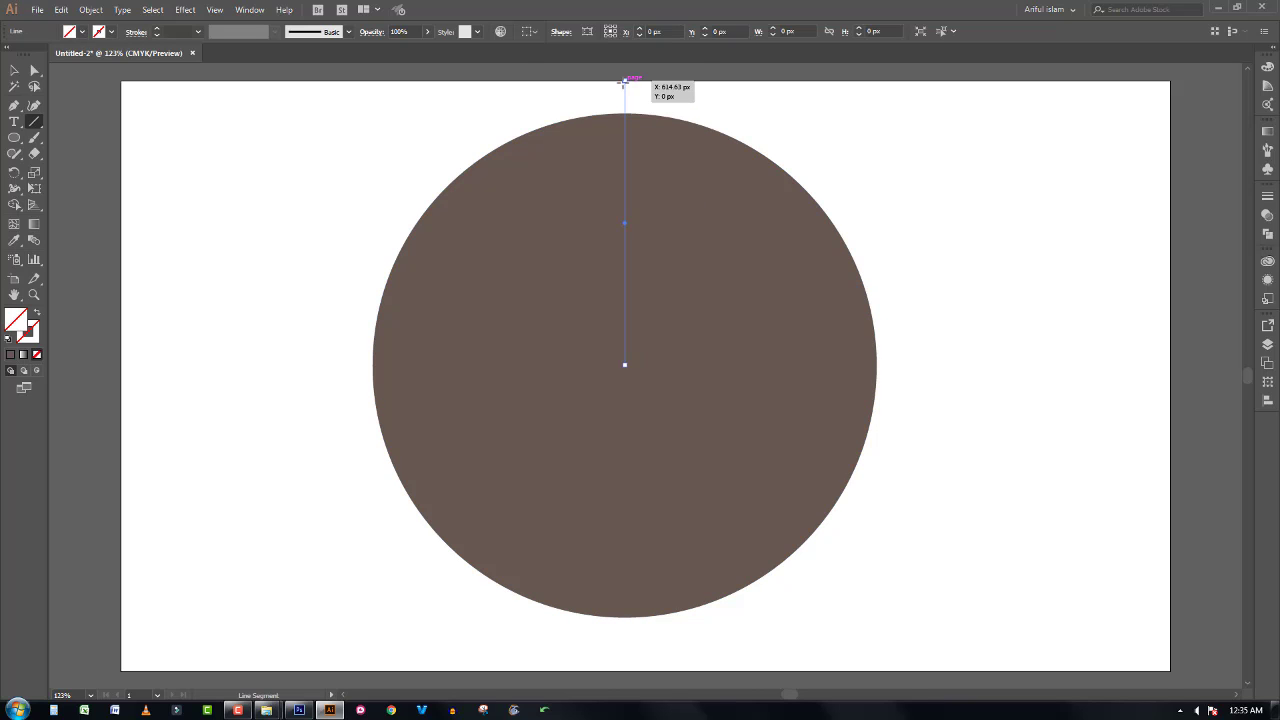
# Step: Give the line a white stroke with 4 pt weight and select it
pyautogui.click(37, 342)
pyautogui.click(10, 354)
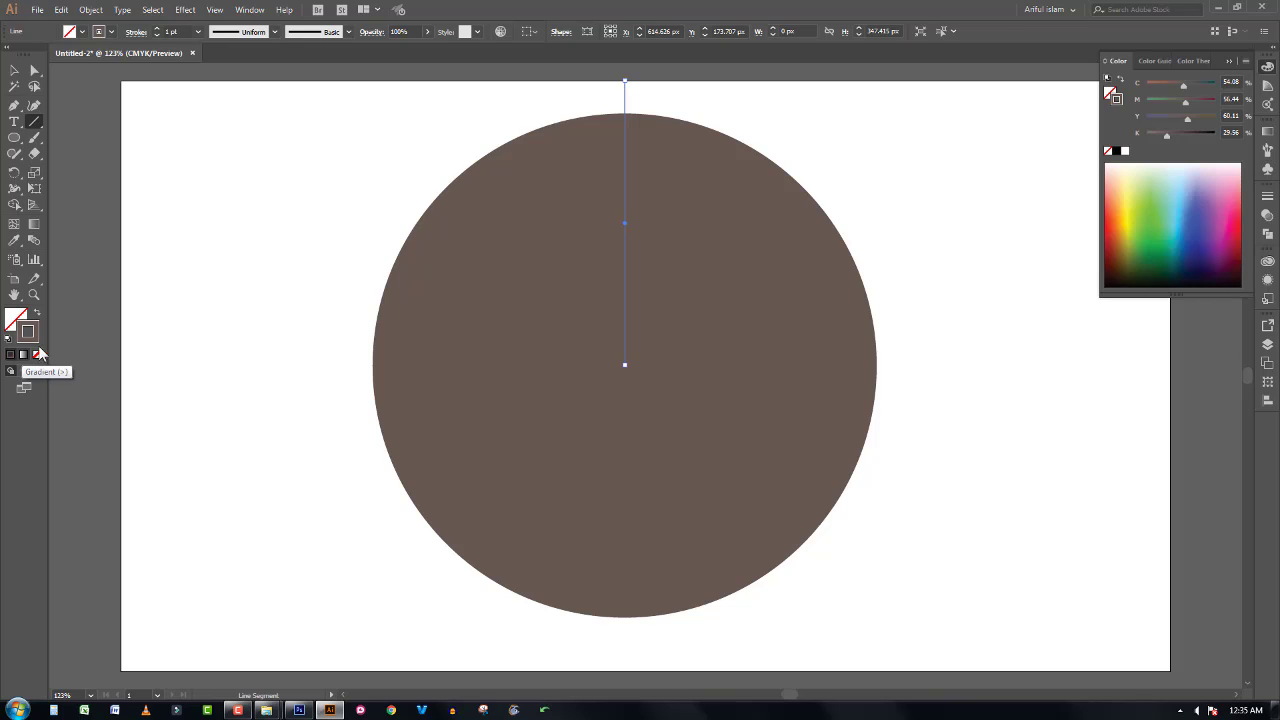
pyautogui.click(1114, 232)
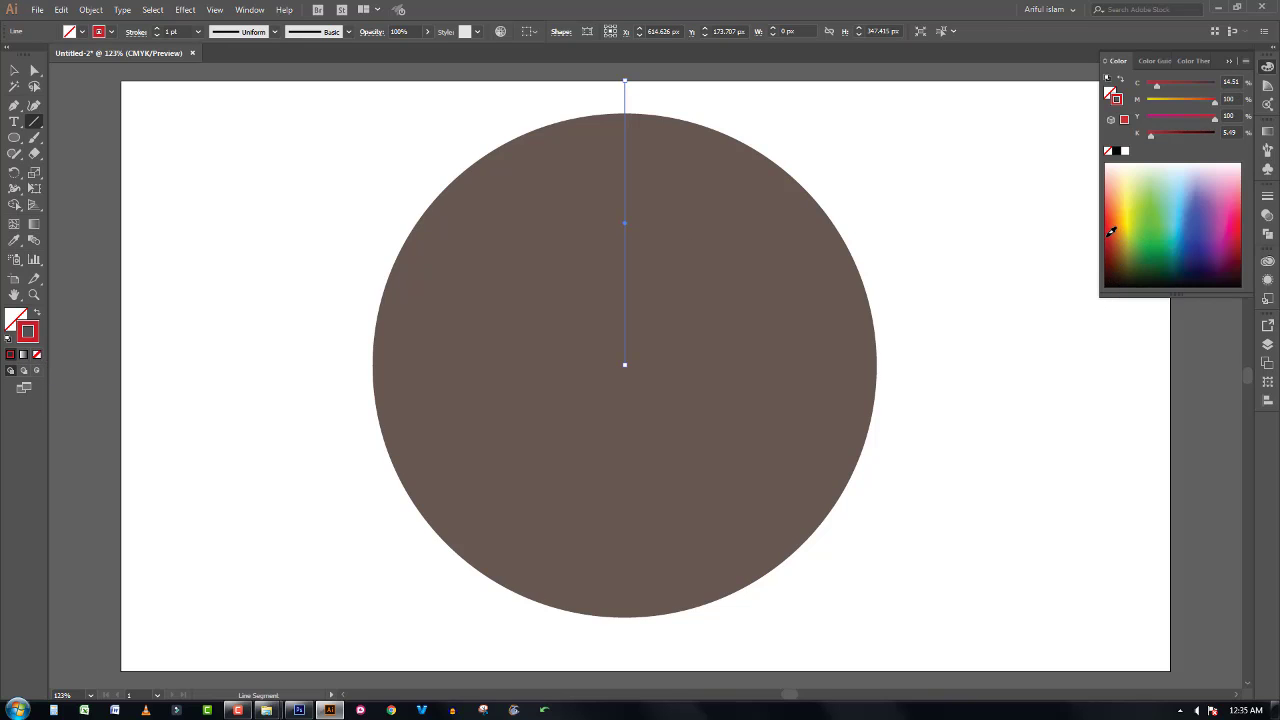
pyautogui.click(1115, 281)
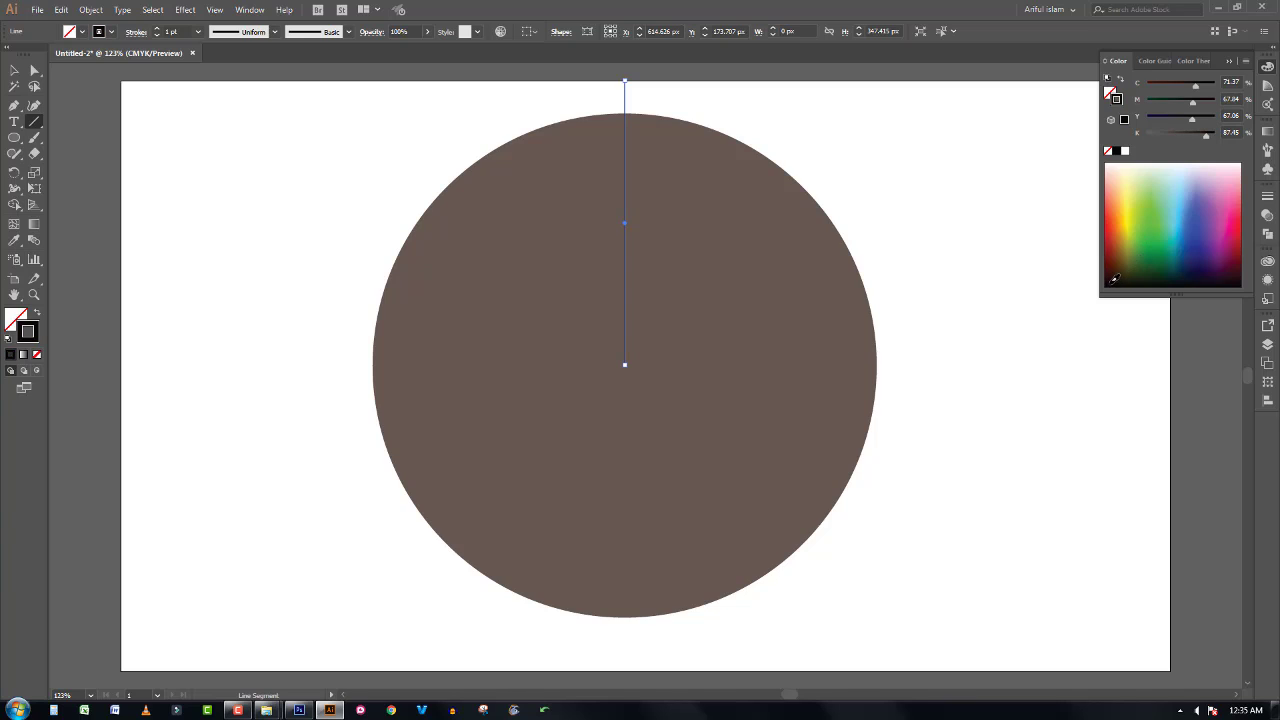
pyautogui.click(1160, 166)
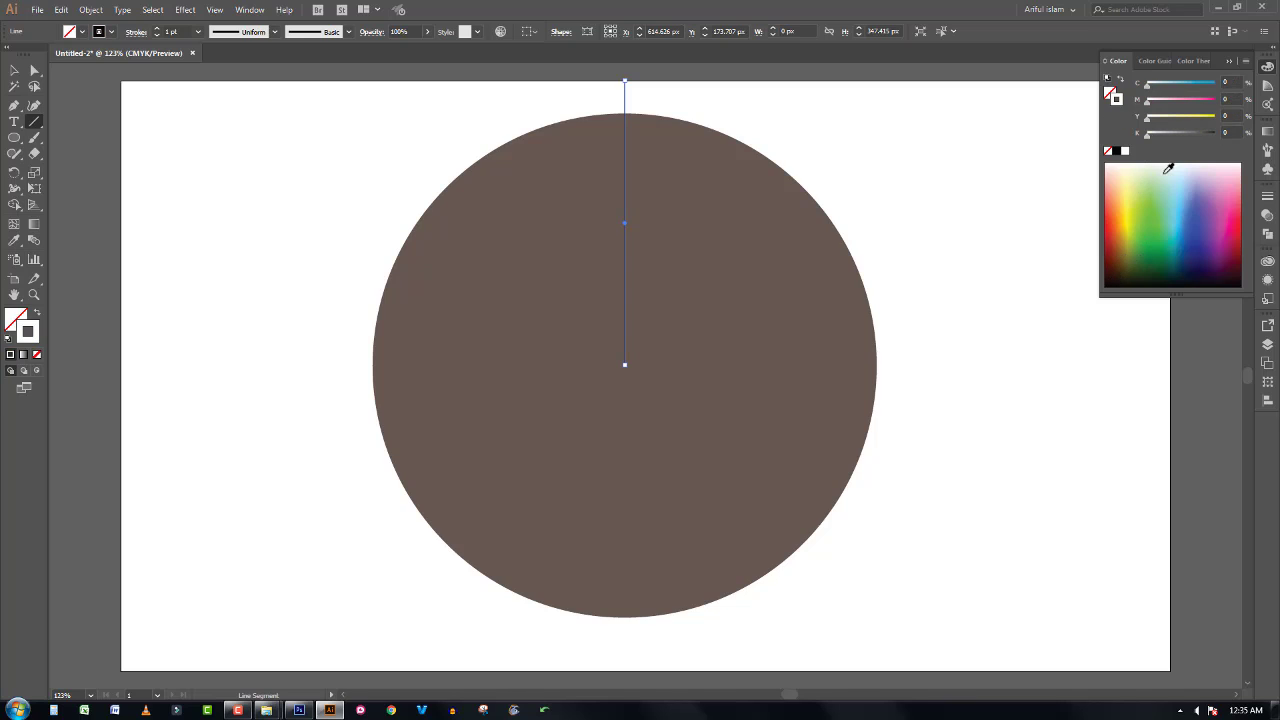
pyautogui.click(1170, 163)
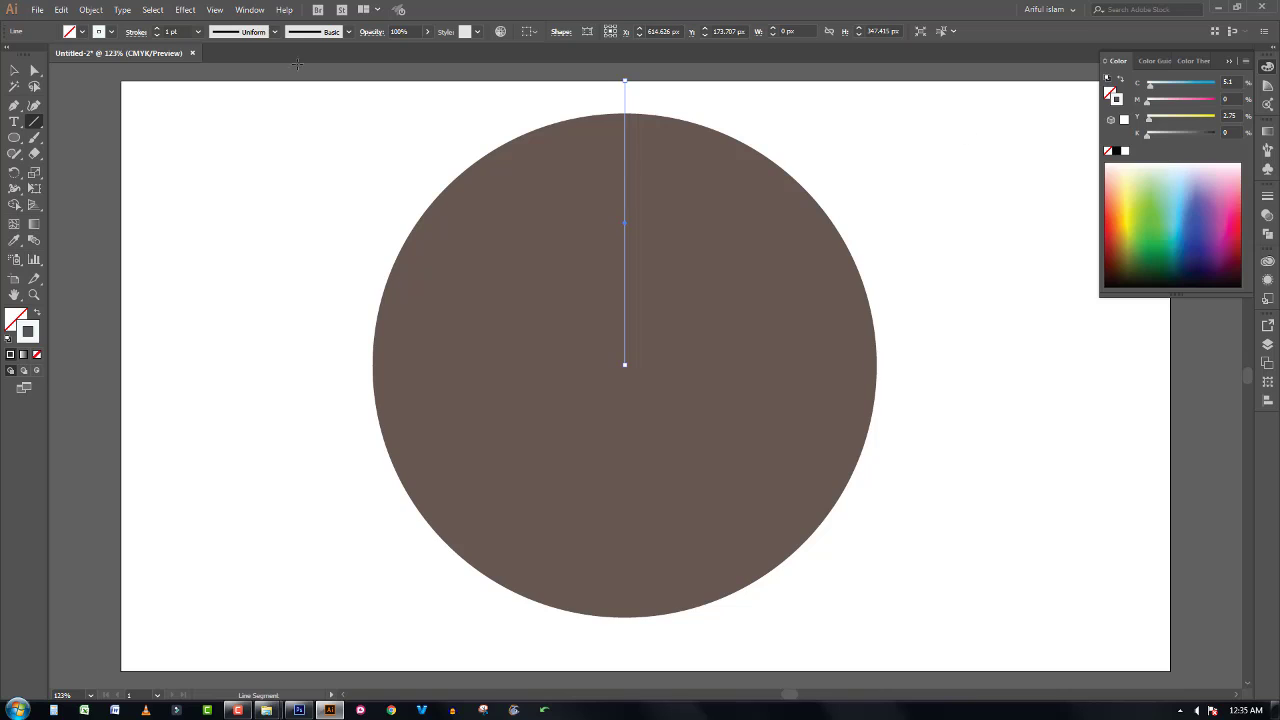
pyautogui.click(198, 31)
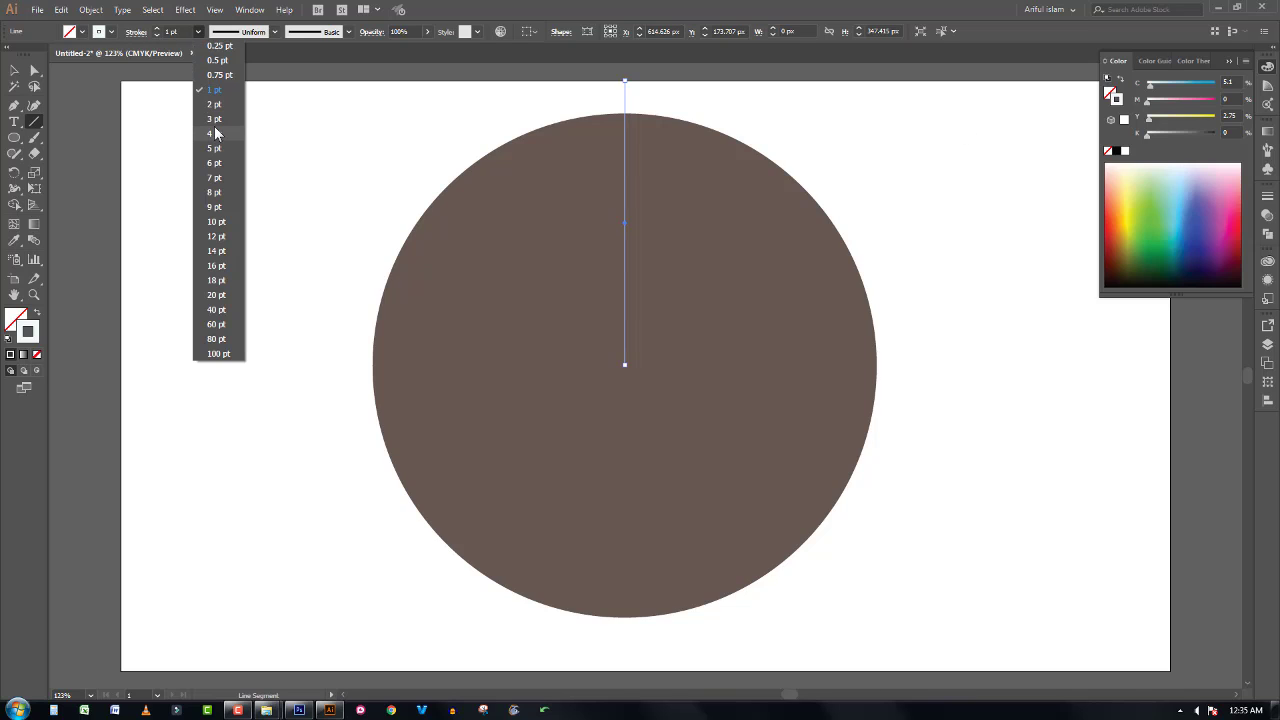
pyautogui.click(216, 139)
pyautogui.press('v')
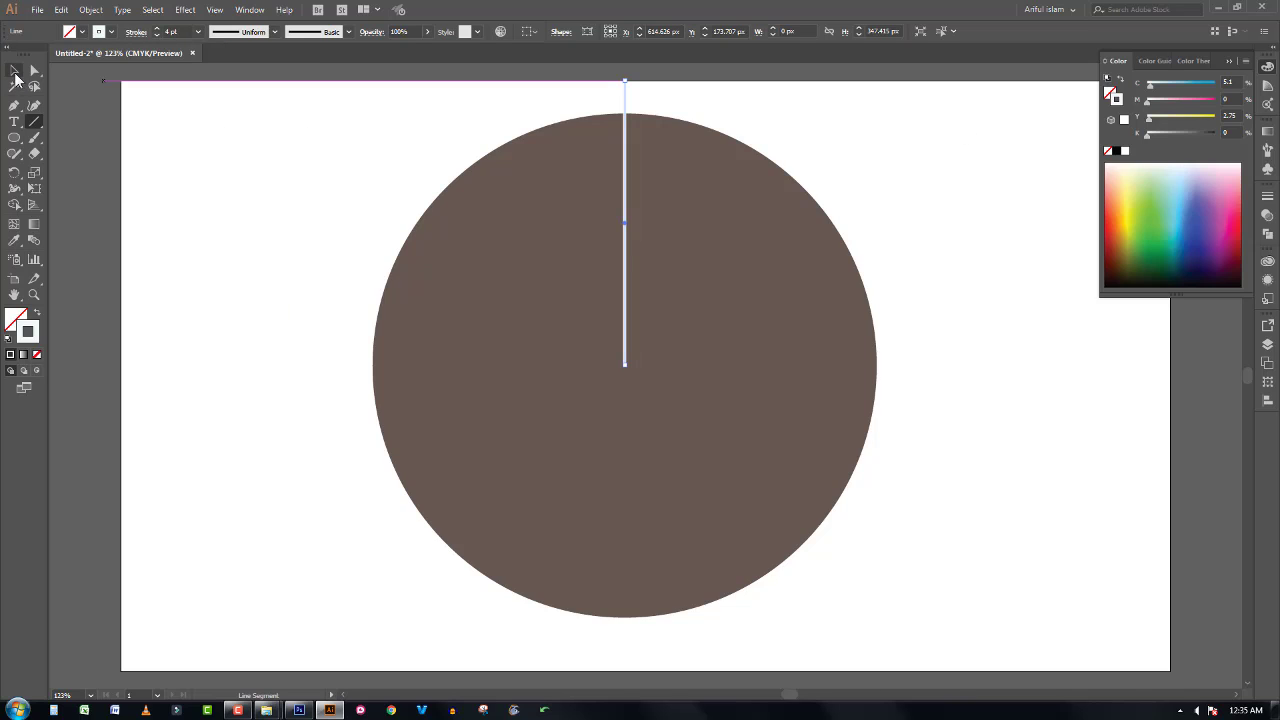
pyautogui.click(427, 160)
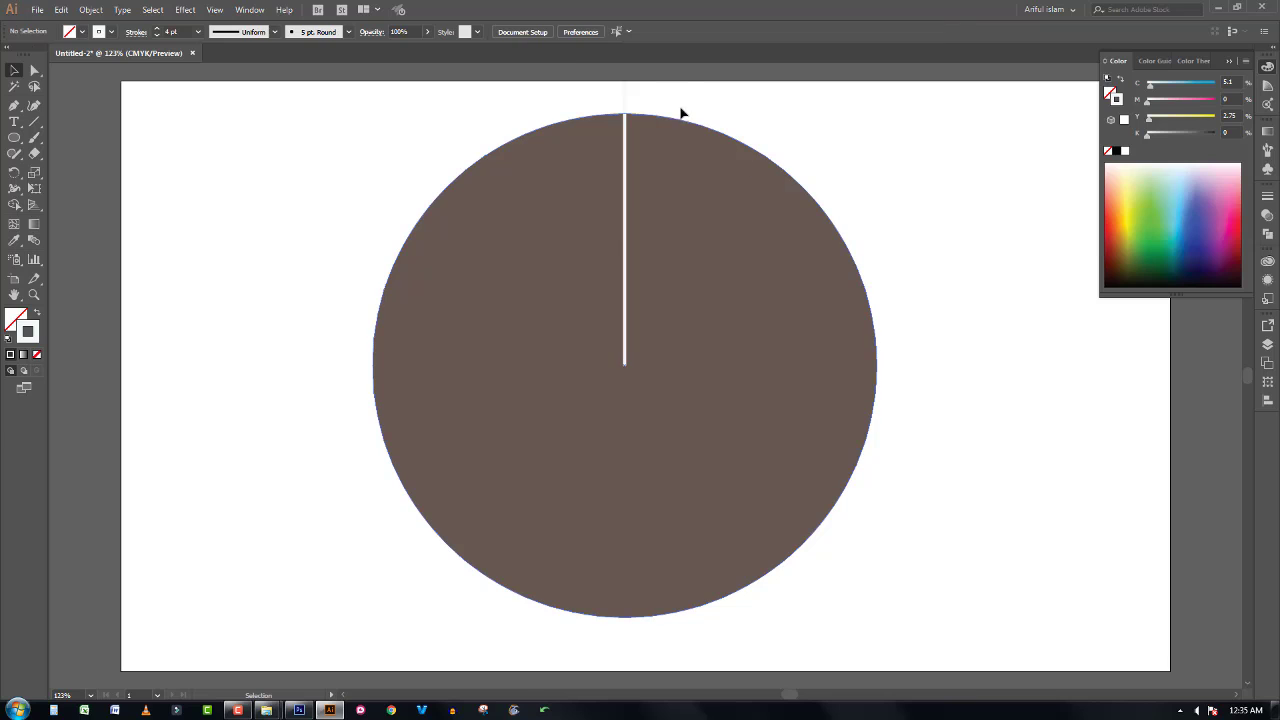
pyautogui.click(625, 187)
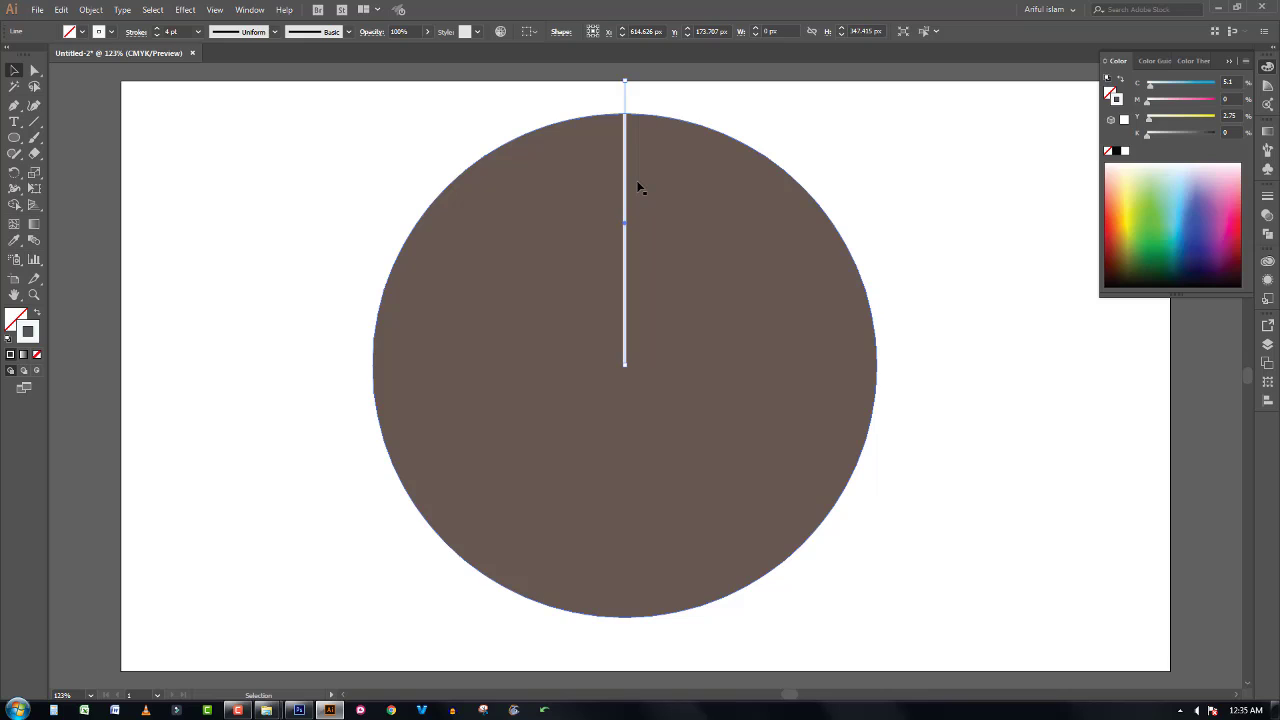
# Step: Rotate a copy of the line 72° around the circle centre
pyautogui.click(15, 173)
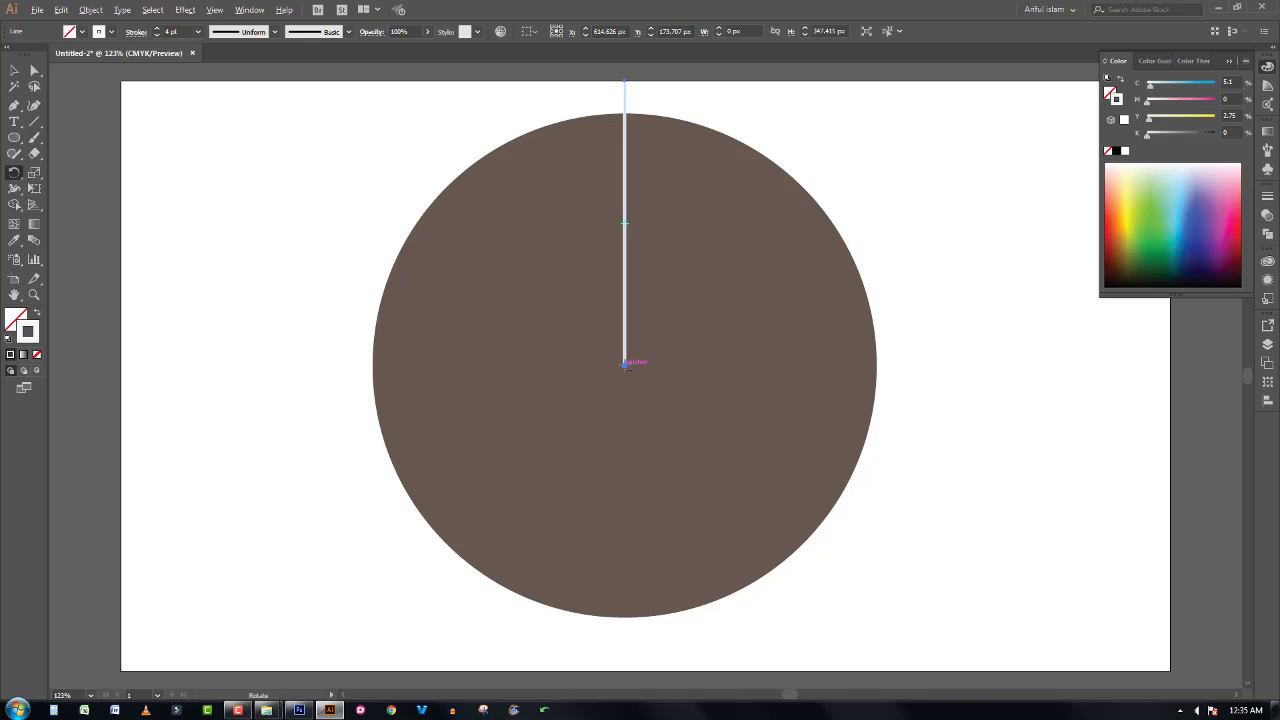
pyautogui.keyDown('alt'); pyautogui.click(624, 362); pyautogui.keyUp('alt')
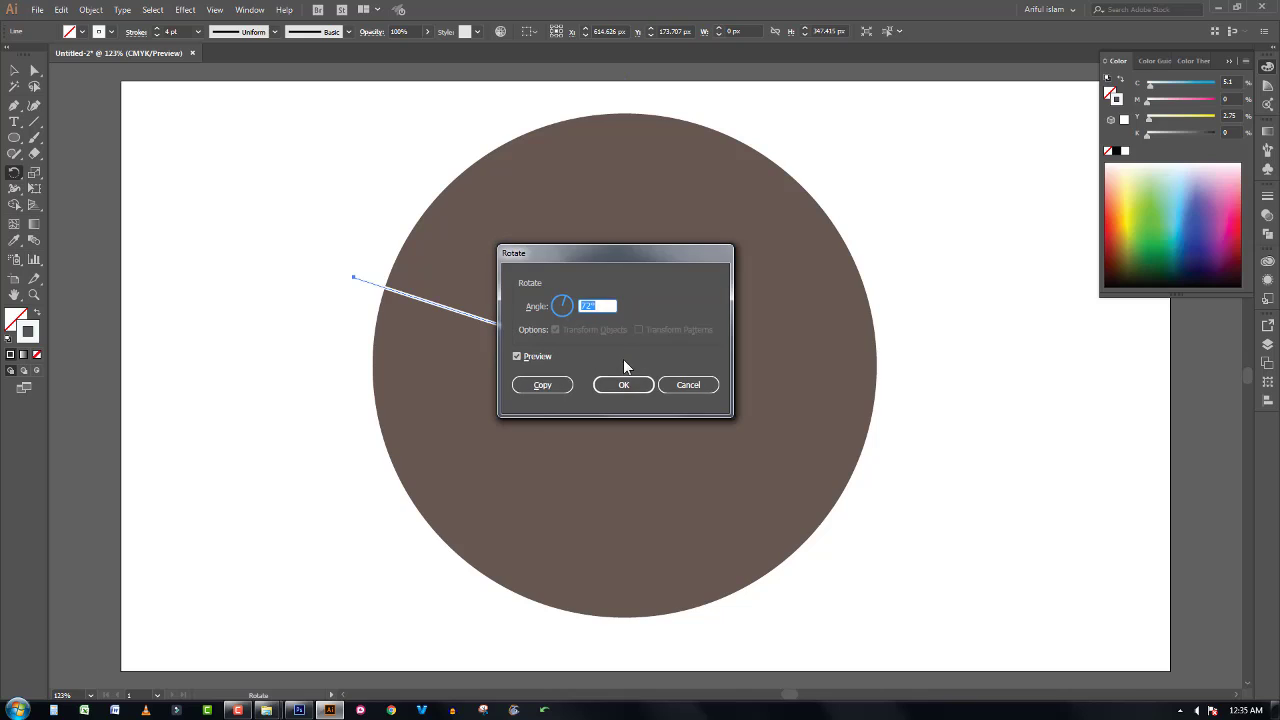
pyautogui.click(598, 307)
pyautogui.moveTo(601, 306); pyautogui.dragTo(580, 310)
pyautogui.click(517, 356)
pyautogui.click(517, 356)
pyautogui.click(517, 356)
pyautogui.click(517, 356)
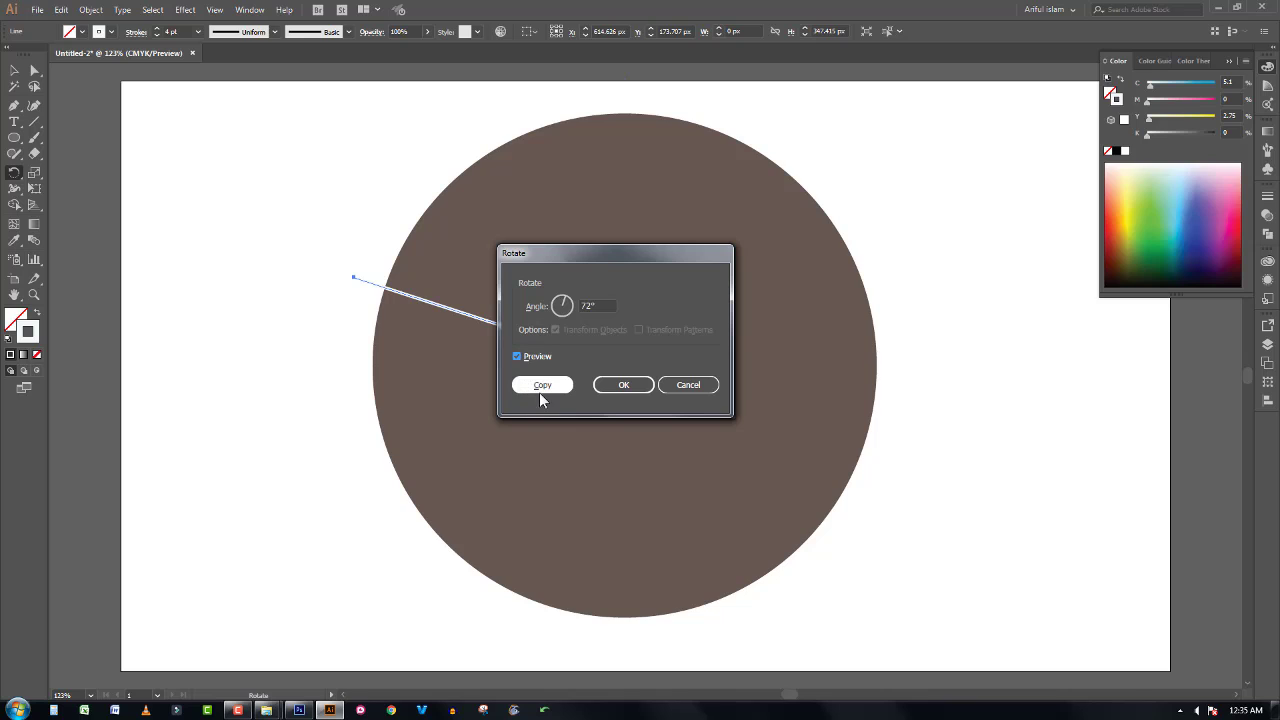
pyautogui.click(536, 390)
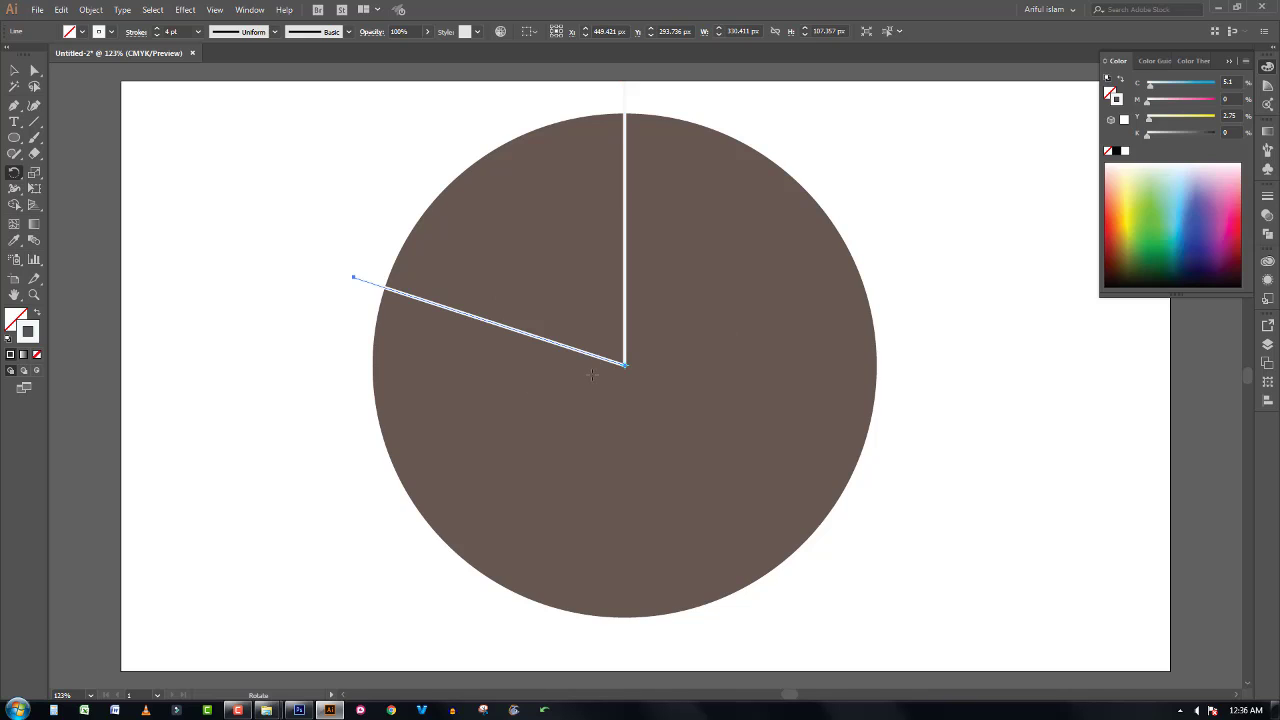
# Step: Repeat the 72° copy three more times, then select the circle and all five lines
pyautogui.hotkey('ctrl', 'd')
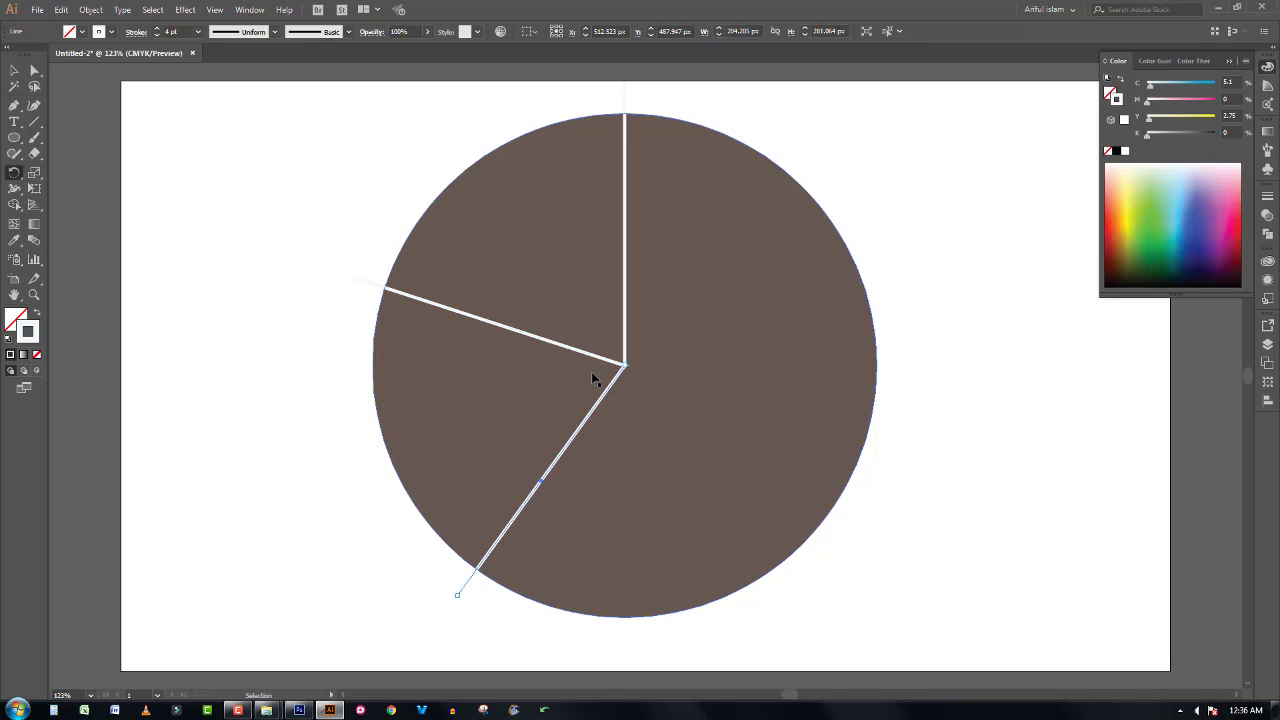
pyautogui.hotkey('ctrl', 'd')
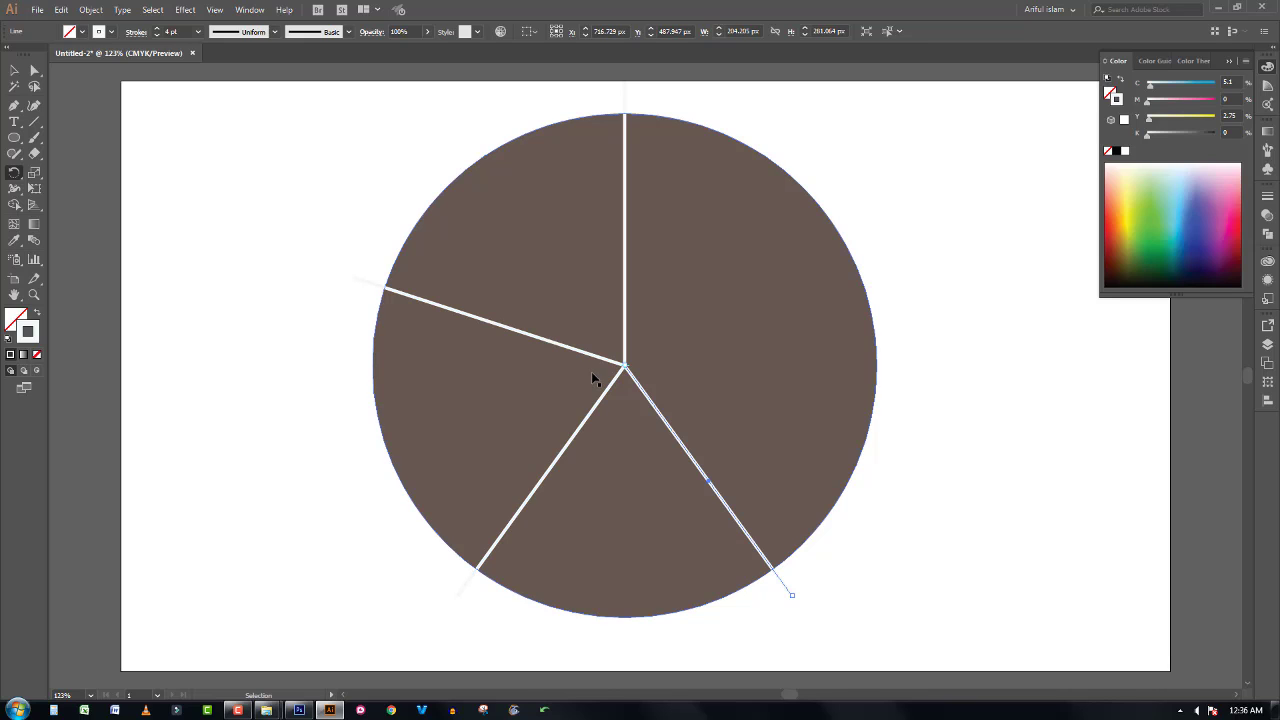
pyautogui.hotkey('ctrl', 'd')
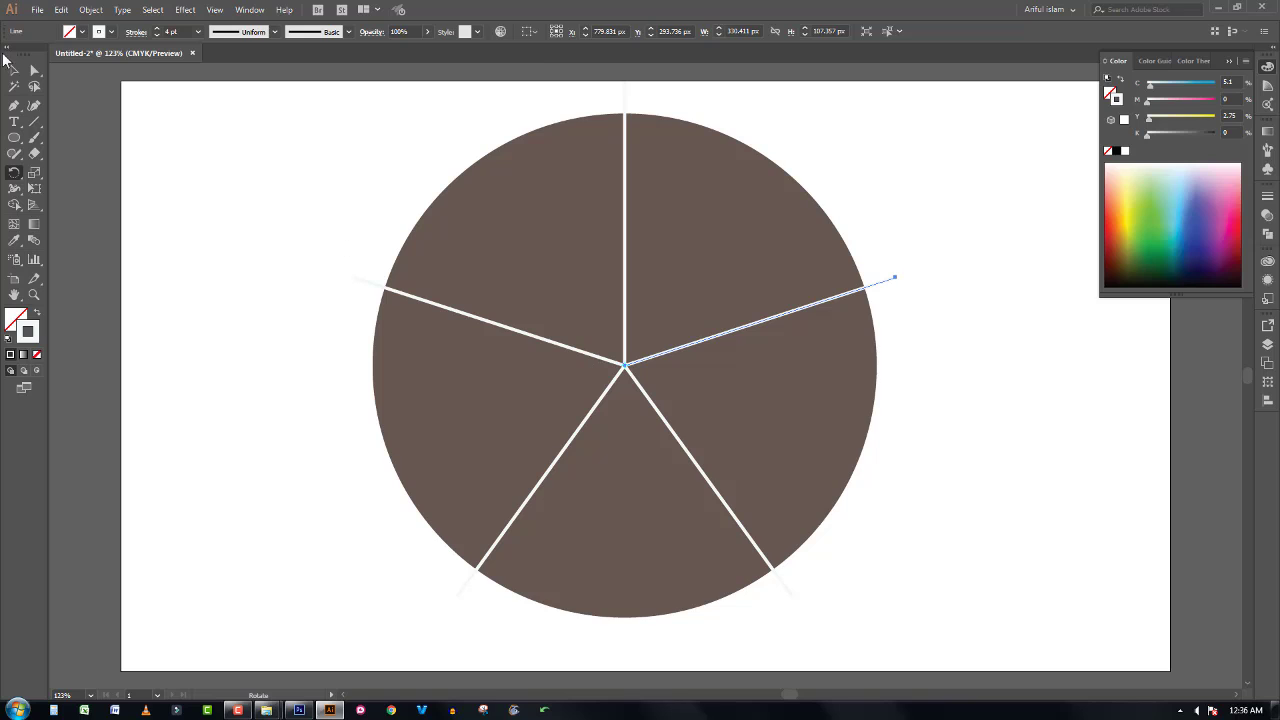
pyautogui.click(14, 70)
pyautogui.moveTo(340, 114); pyautogui.dragTo(994, 623)
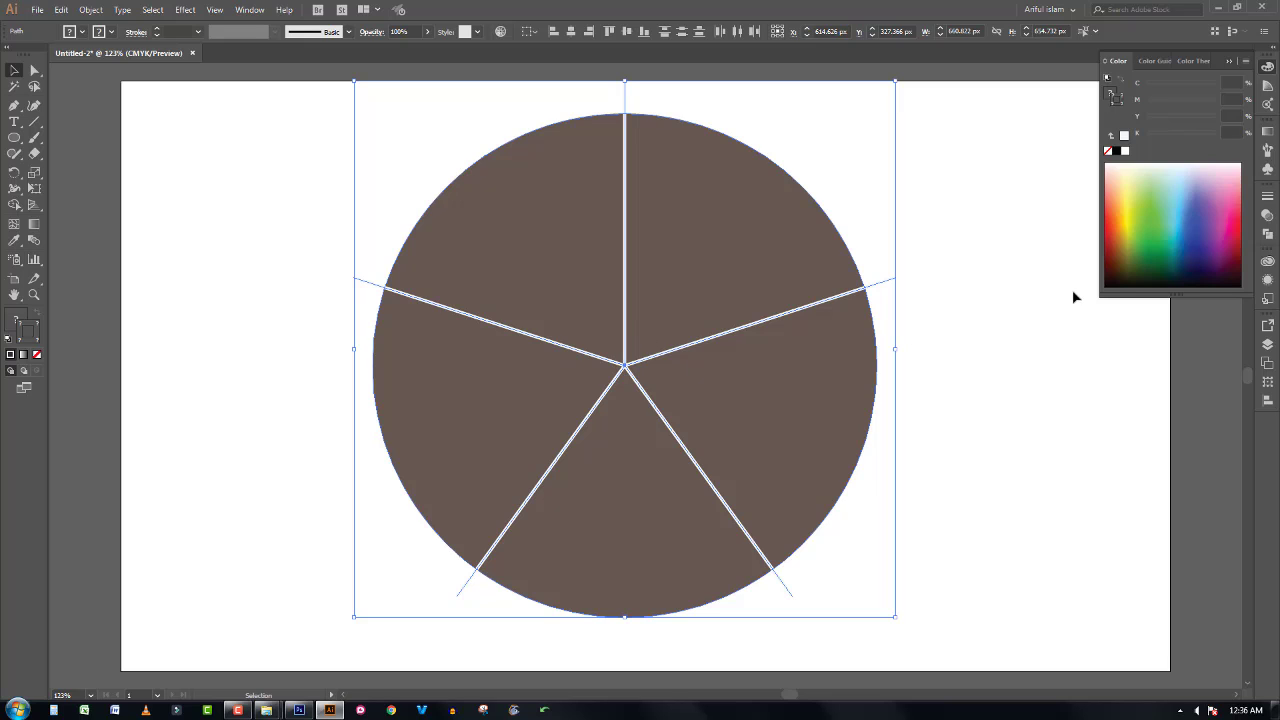
# Step: Apply Pathfinder Divide to split the circle along the spokes, then reselect the sliced circle
pyautogui.click(1229, 61)
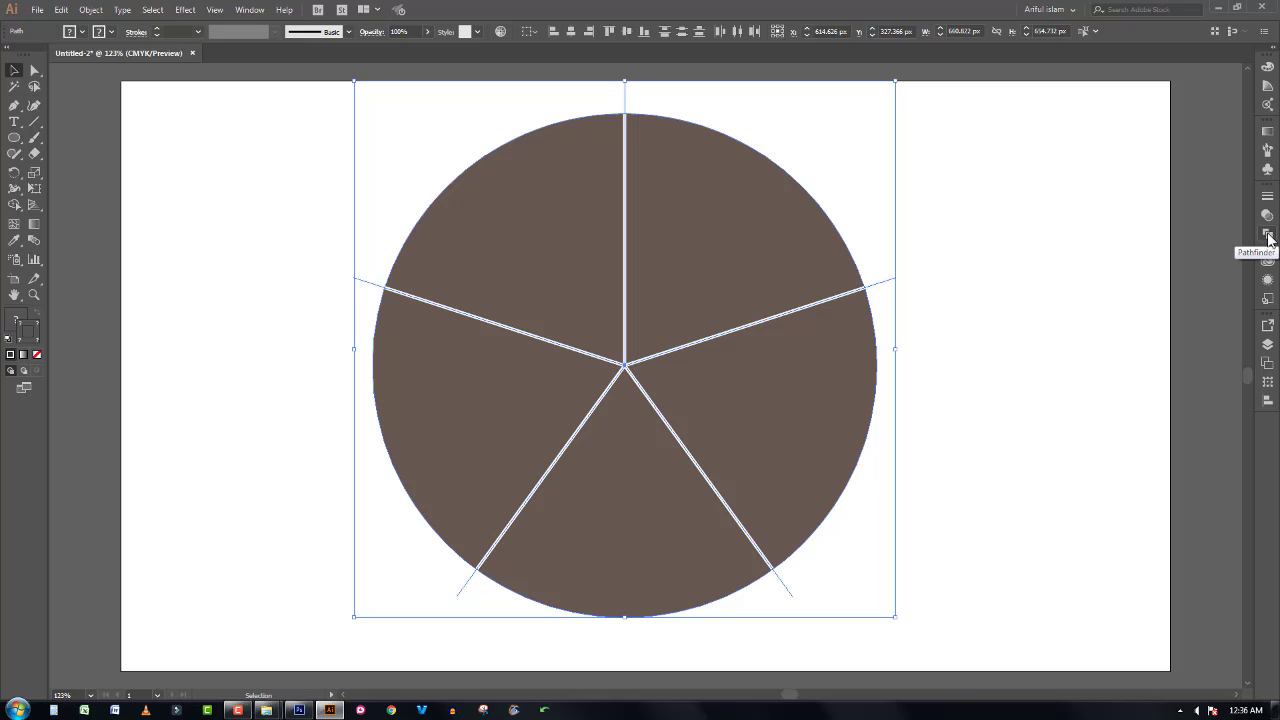
pyautogui.click(1268, 236)
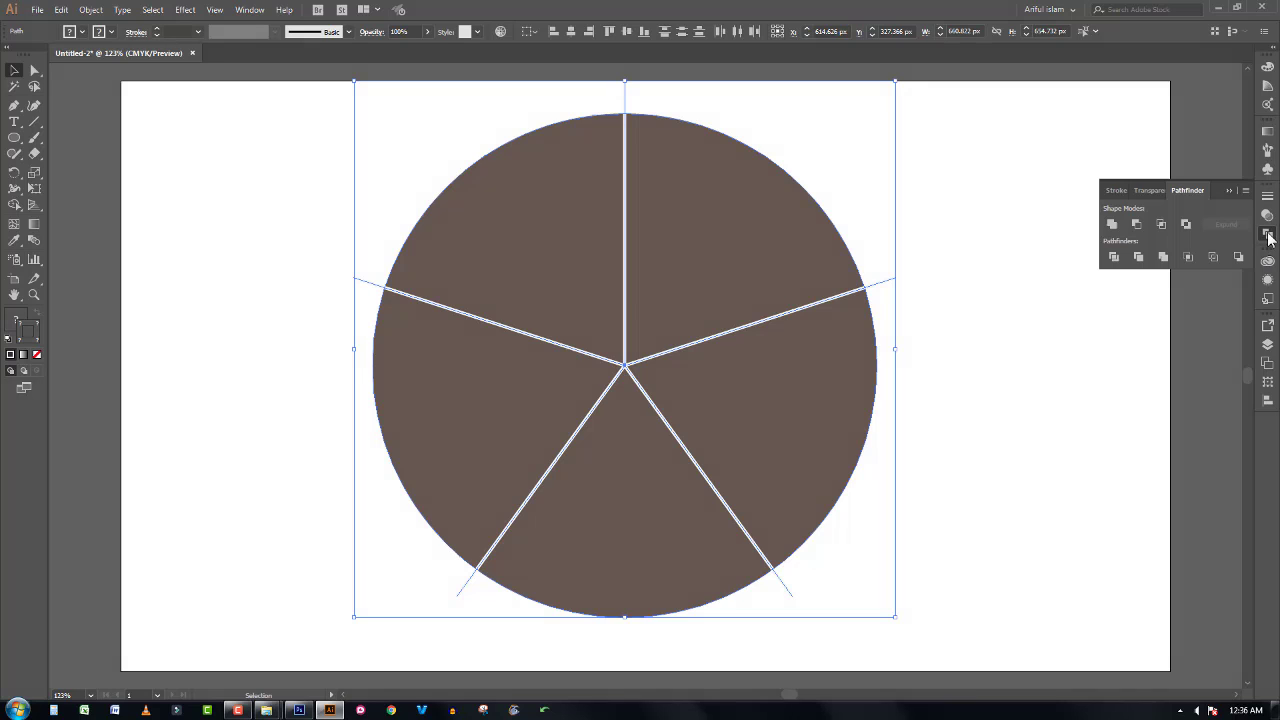
pyautogui.click(1113, 258)
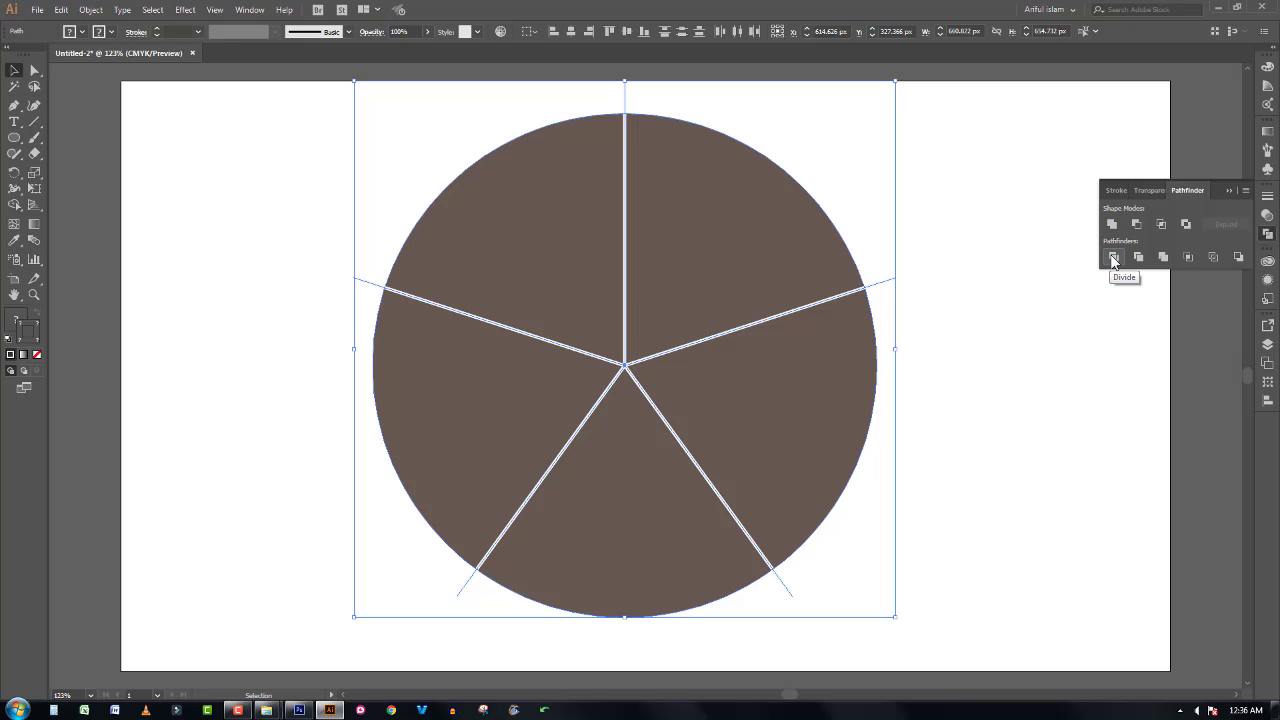
pyautogui.click(1113, 258)
pyautogui.click(1016, 268)
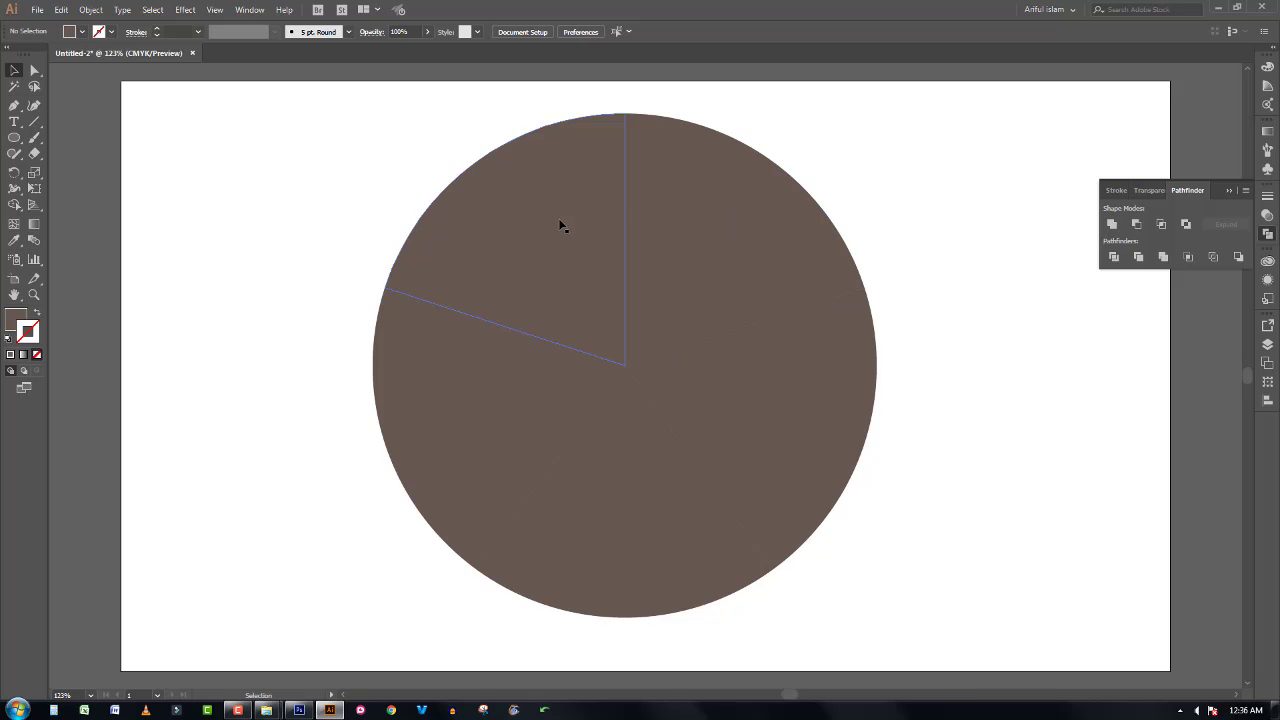
pyautogui.click(465, 360)
pyautogui.click(363, 286)
pyautogui.moveTo(360, 182)
pyautogui.mouseDown()
pyautogui.moveTo(880, 504)
pyautogui.moveTo(894, 475)
pyautogui.mouseUp()
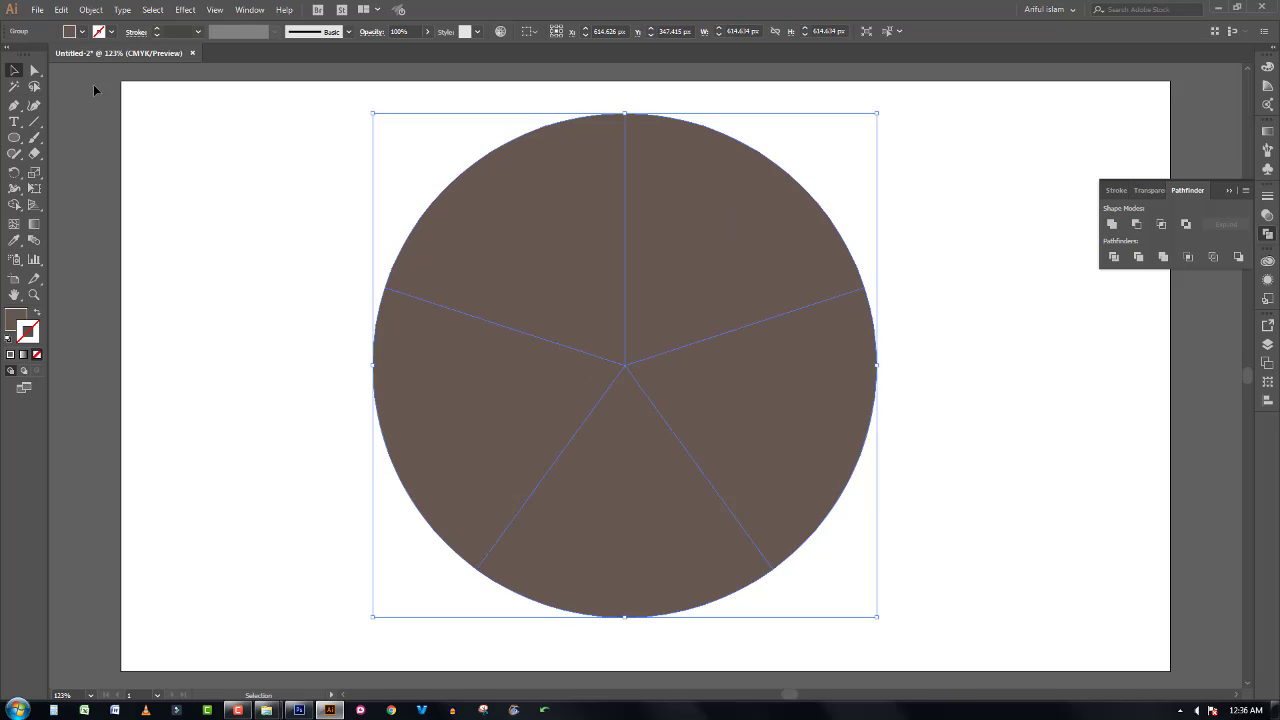
# Step: Ungroup the slices via Object > Ungroup and click each of the five wedges to confirm they're separate
pyautogui.click(88, 10)
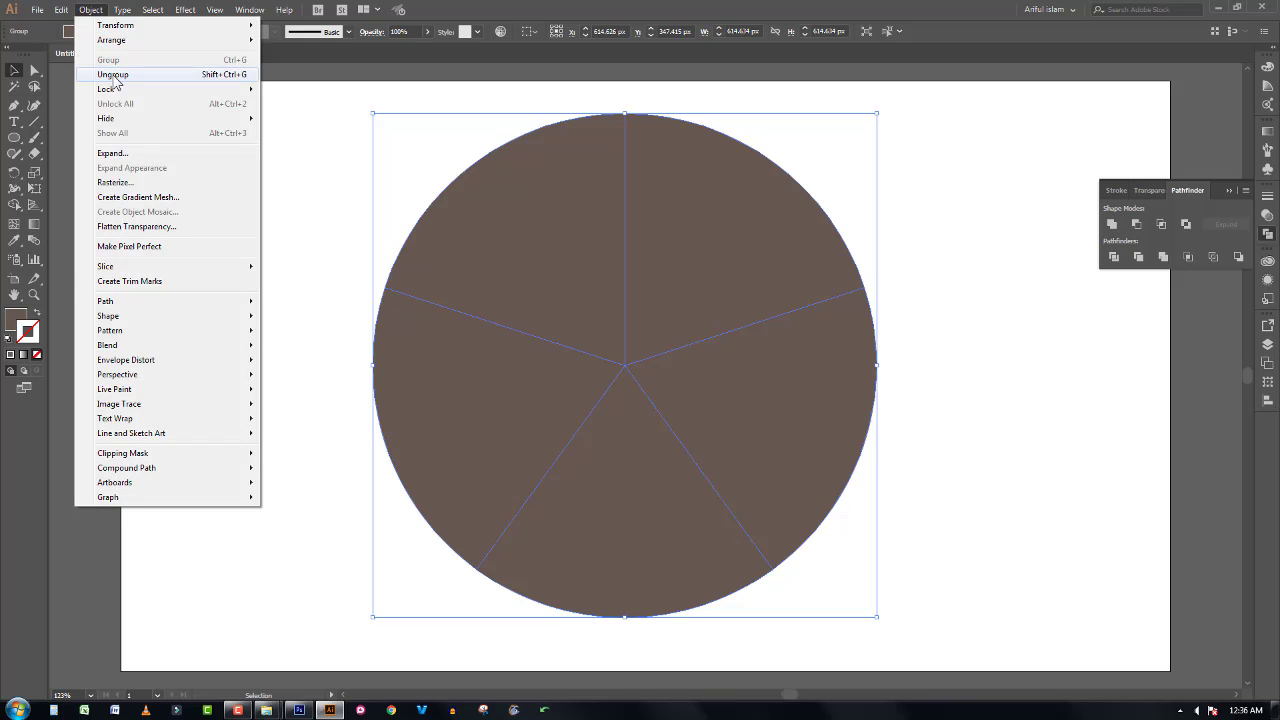
pyautogui.click(118, 77)
pyautogui.click(426, 177)
pyautogui.click(474, 193)
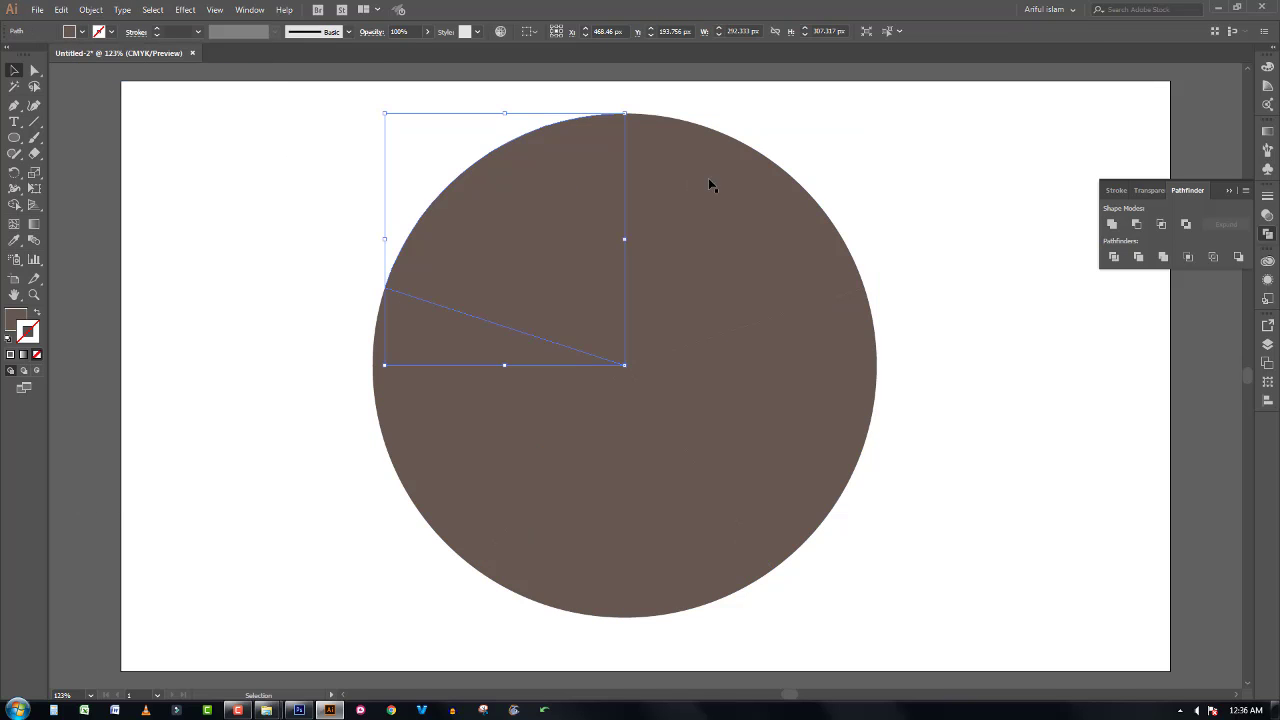
pyautogui.click(732, 200)
pyautogui.click(788, 423)
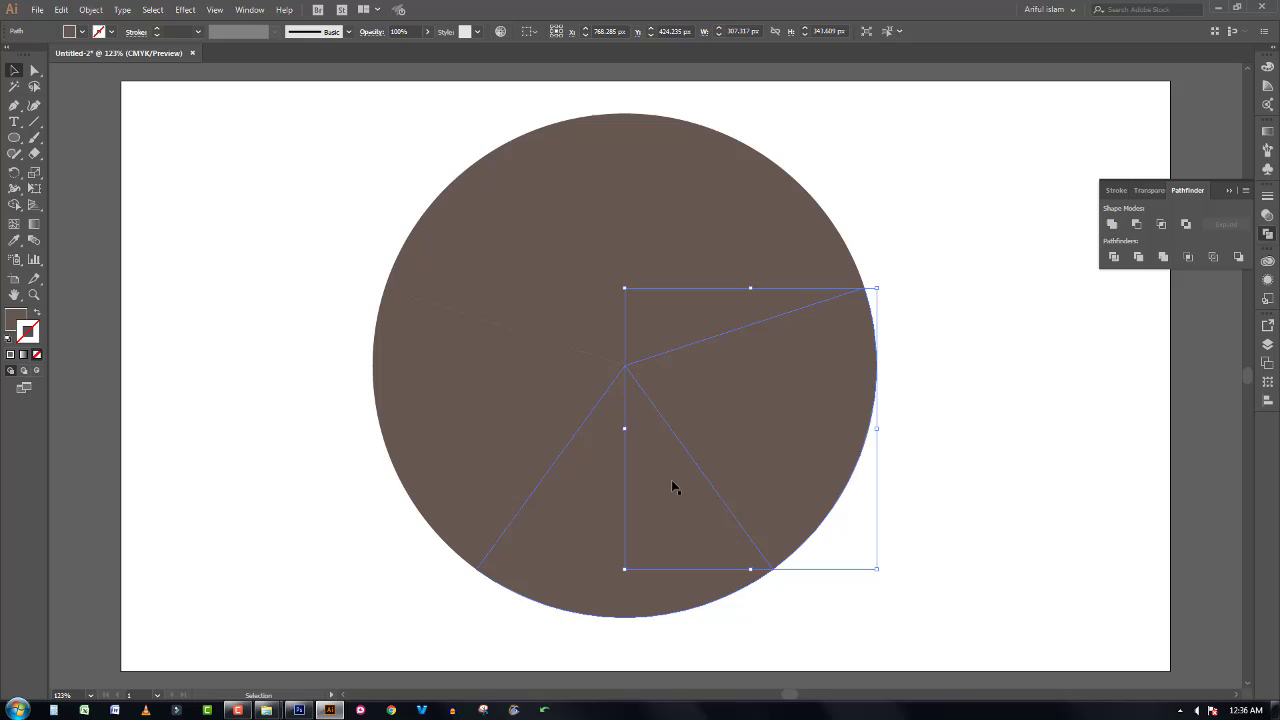
pyautogui.click(611, 500)
pyautogui.click(458, 417)
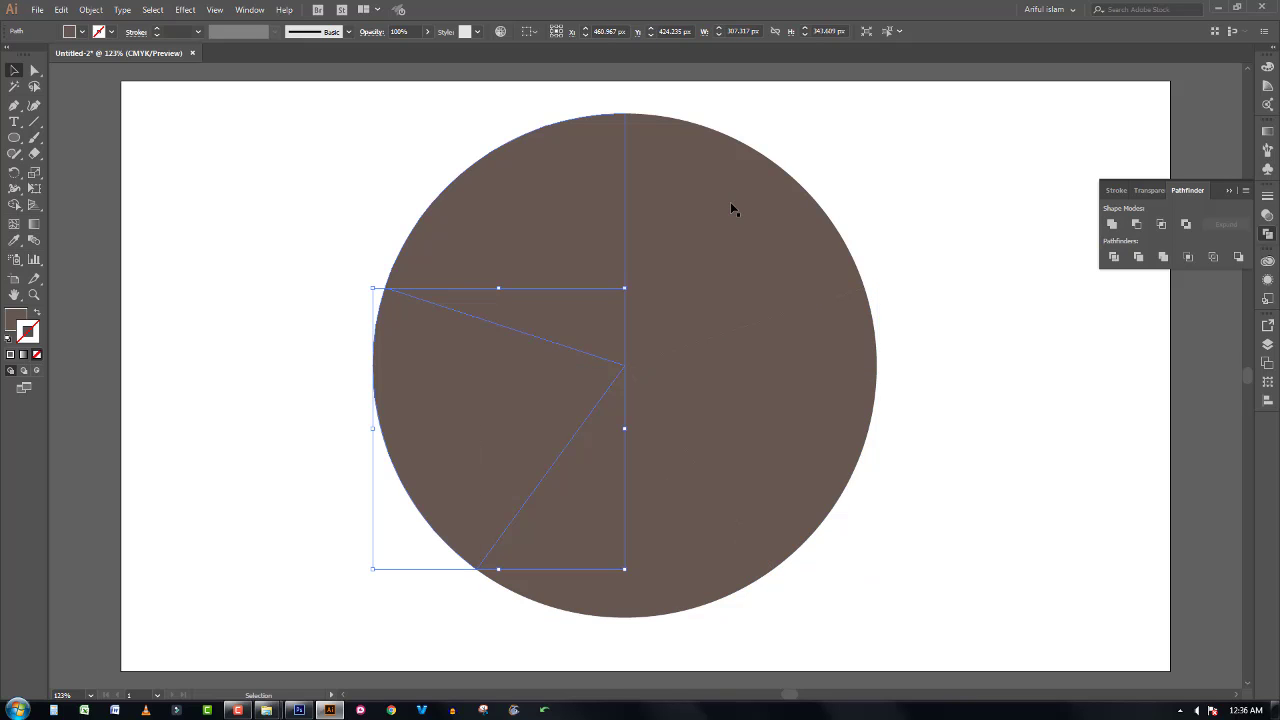
# Step: Fill the top-left slice red using Direct Selection and the Color panel spectrum
pyautogui.click(357, 100)
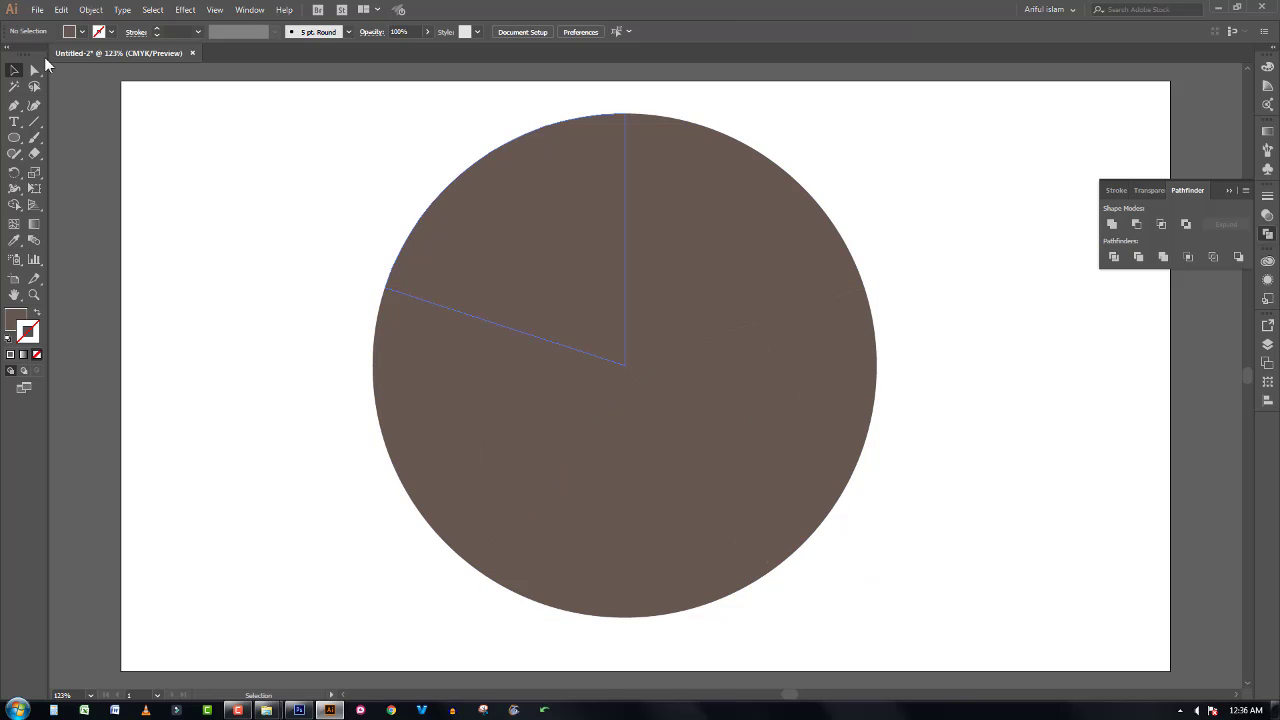
pyautogui.click(34, 70)
pyautogui.click(530, 227)
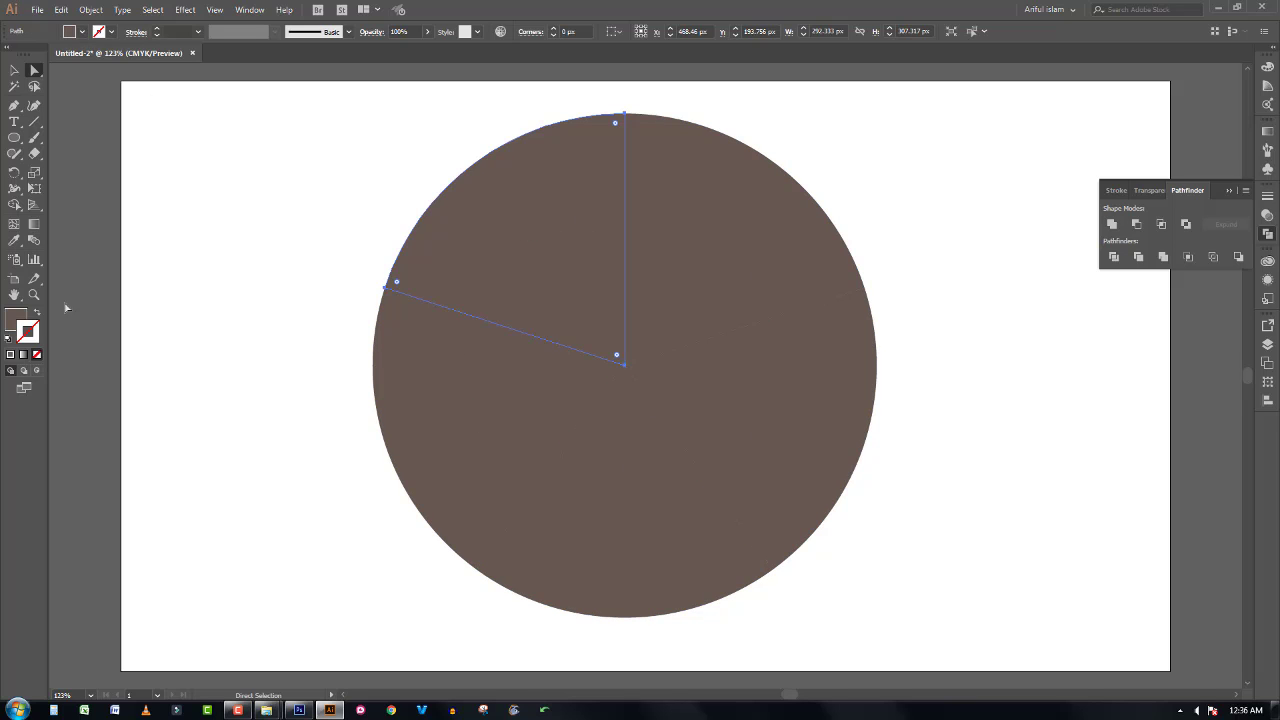
pyautogui.click(14, 322)
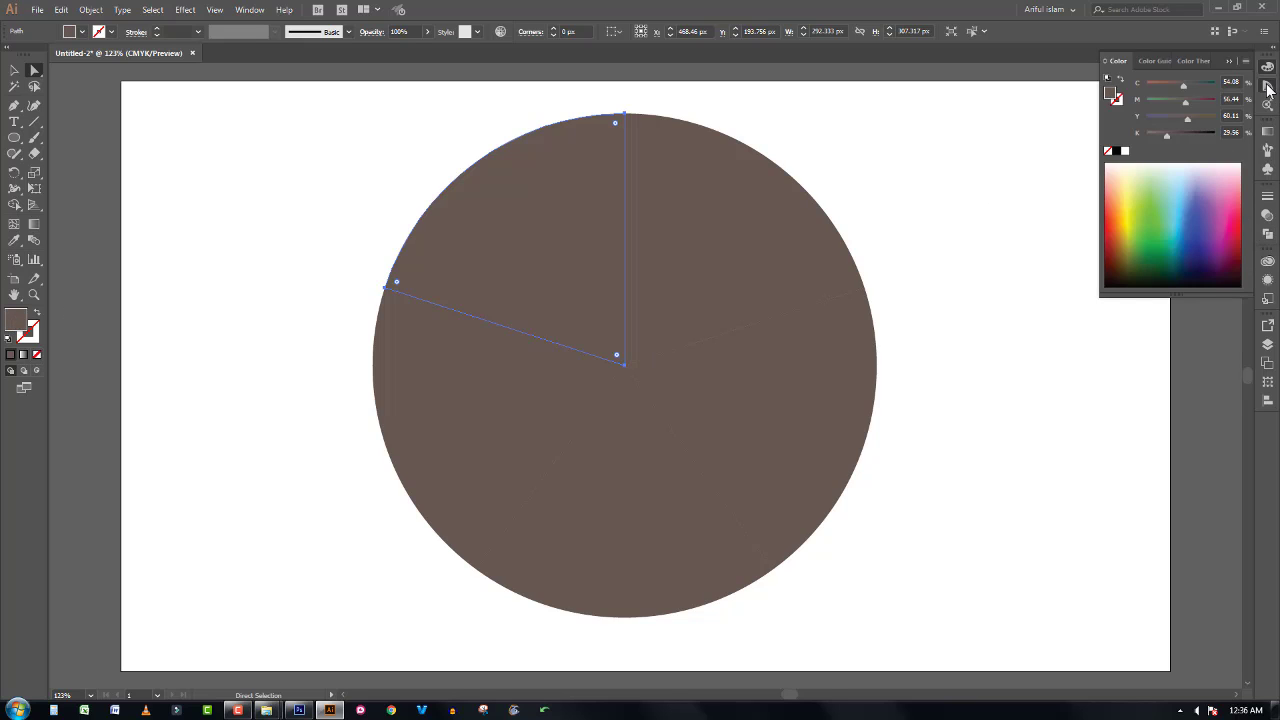
pyautogui.click(1268, 86)
pyautogui.click(1116, 61)
pyautogui.click(1194, 61)
pyautogui.click(1120, 61)
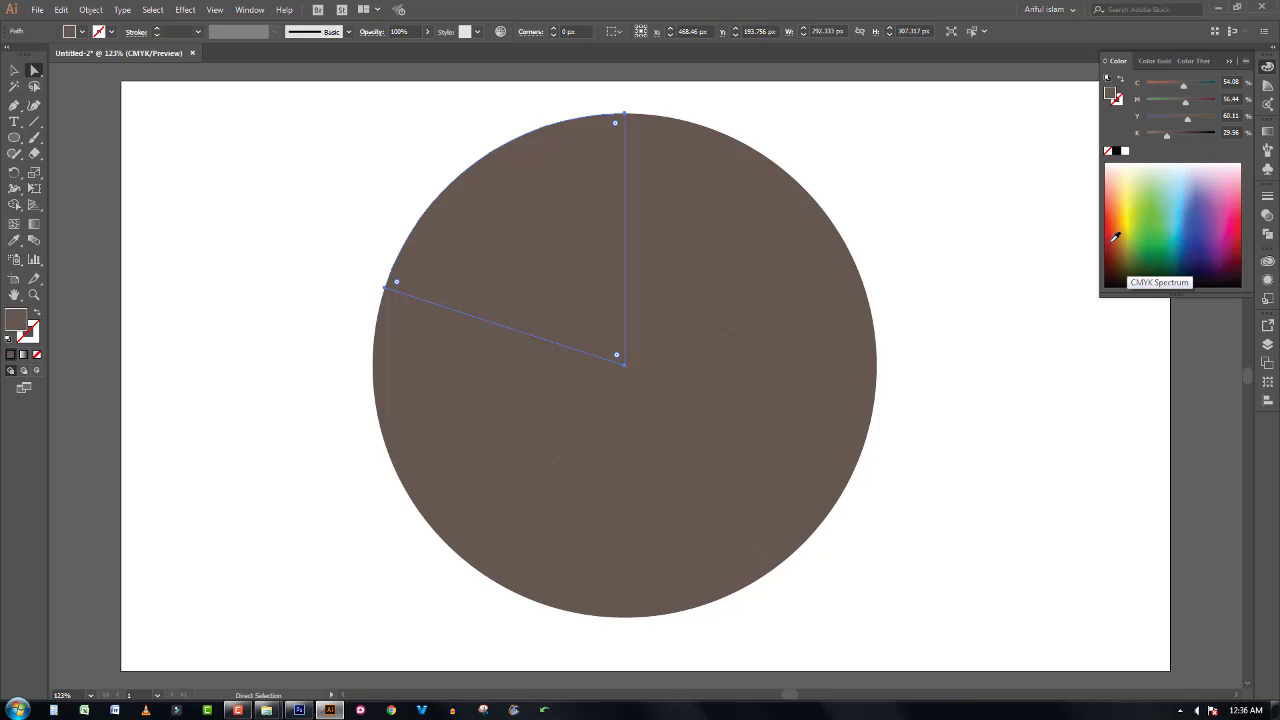
pyautogui.click(1115, 236)
pyautogui.click(1115, 235)
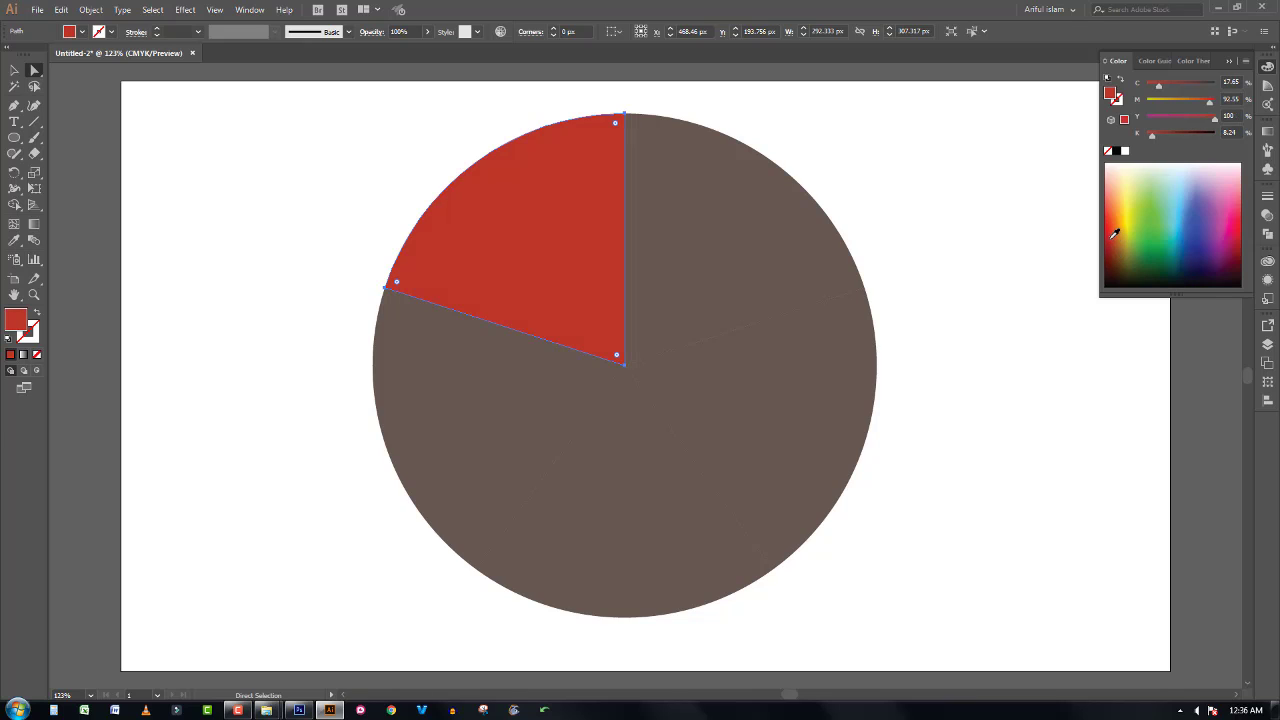
# Step: Fill the upper-right slice yellow and the lower-right slice green
pyautogui.click(717, 193)
pyautogui.click(1133, 247)
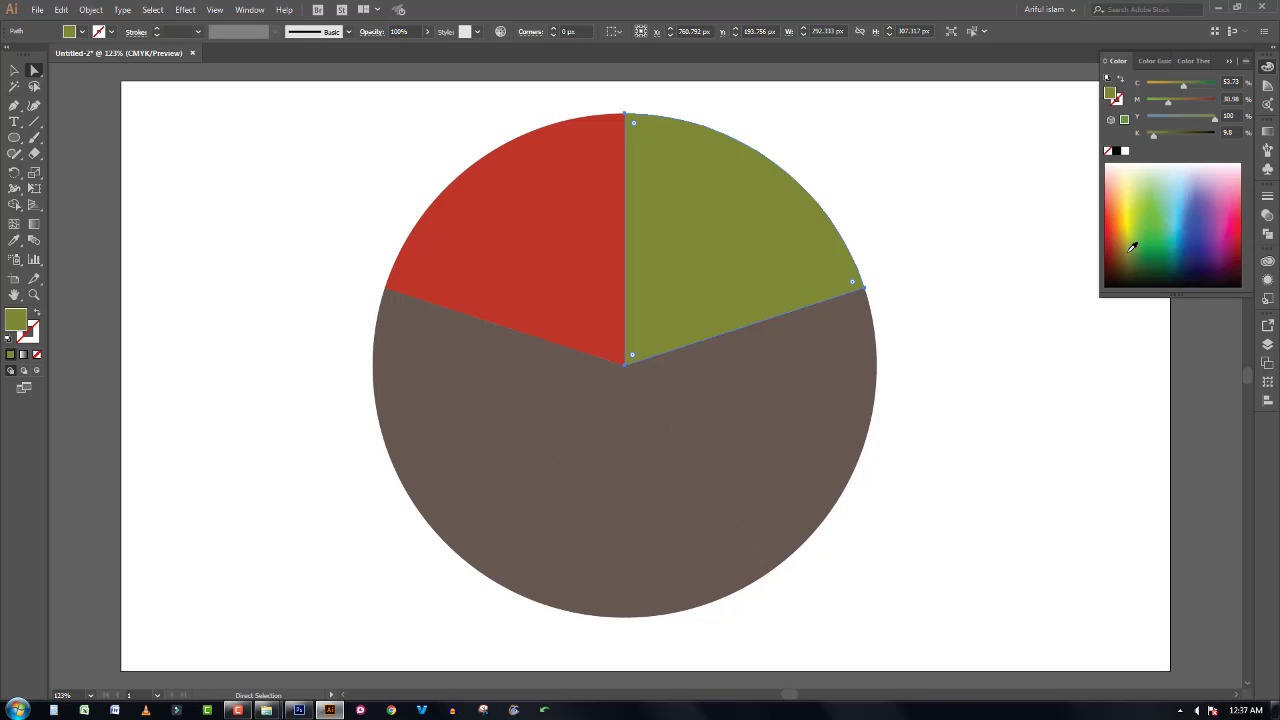
pyautogui.click(1130, 217)
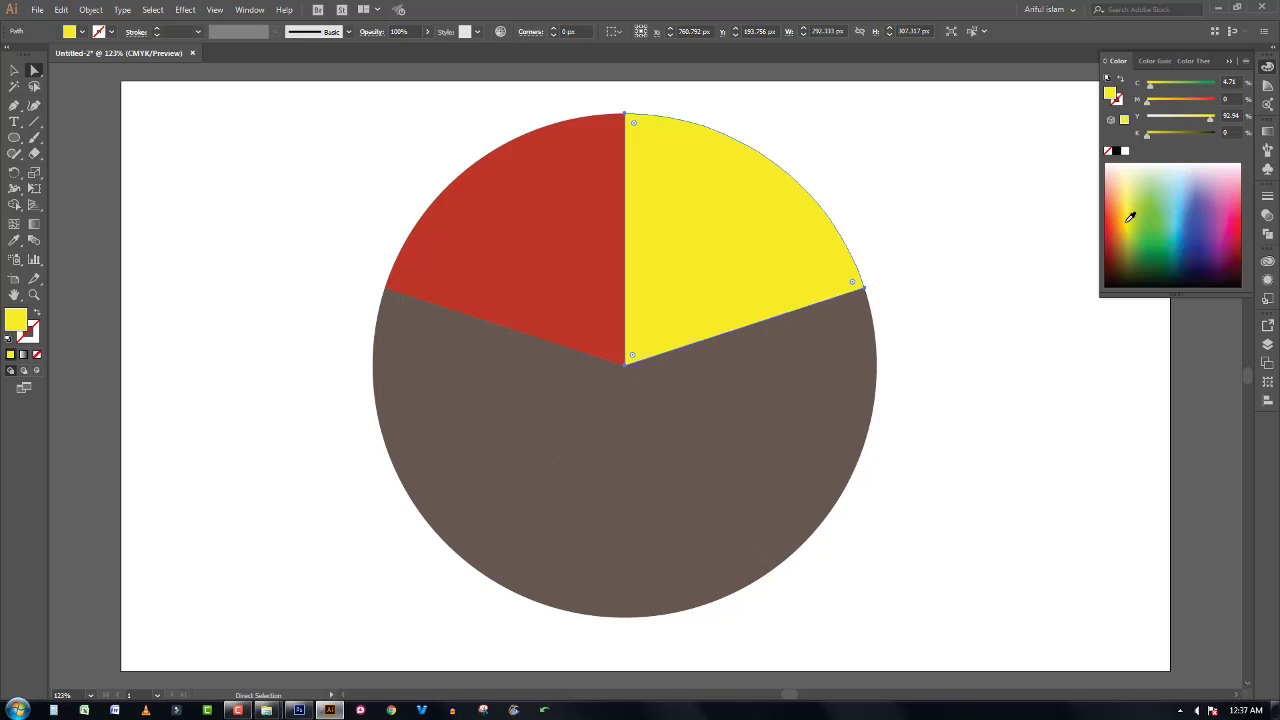
pyautogui.click(1132, 225)
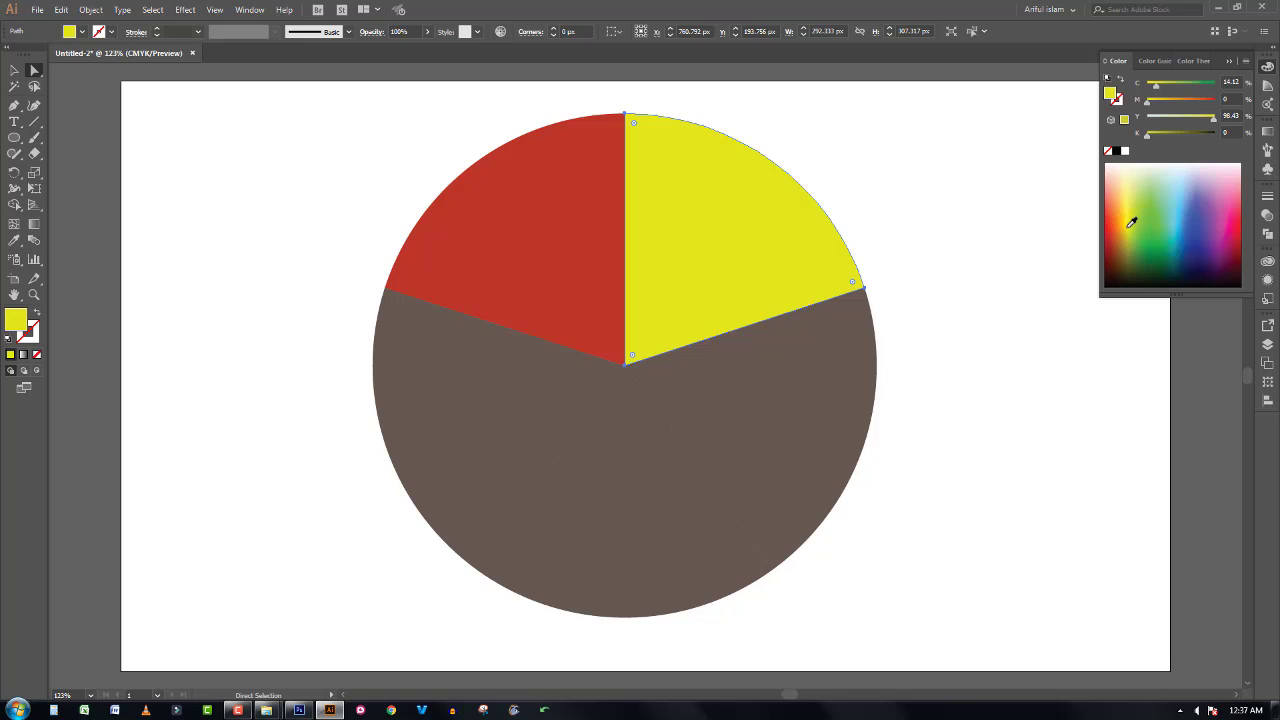
pyautogui.click(776, 386)
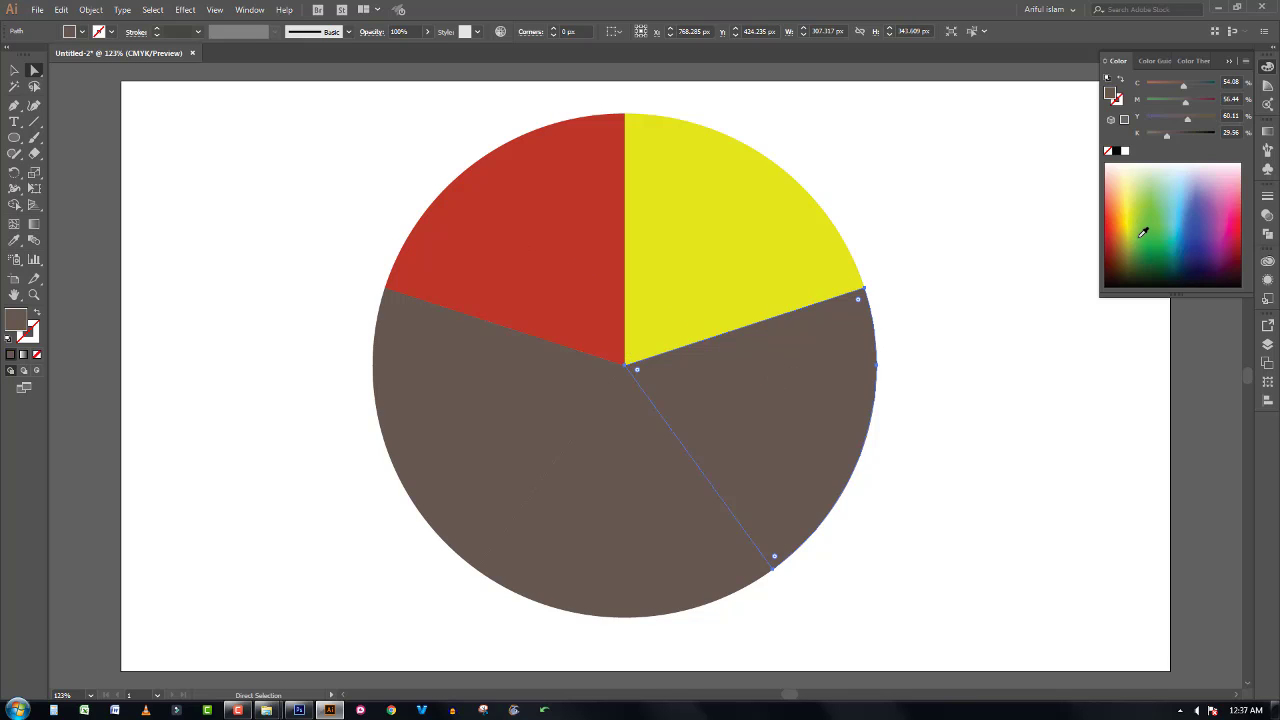
pyautogui.click(1154, 233)
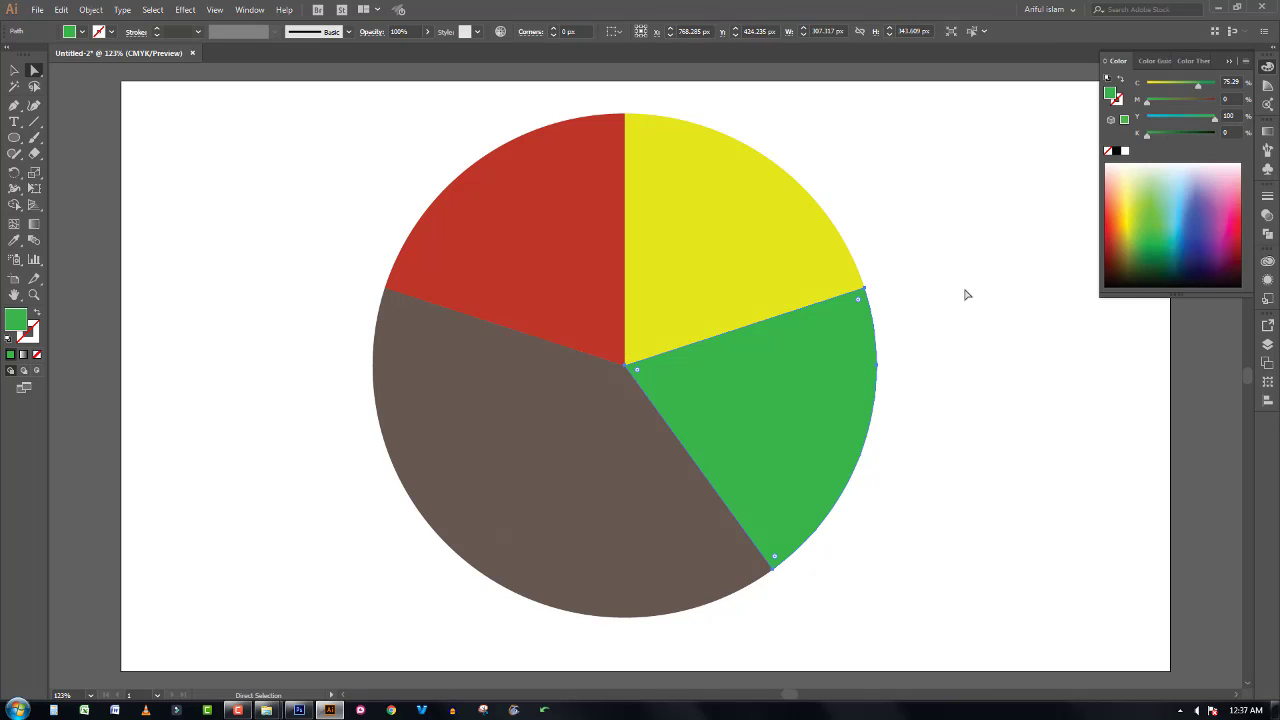
# Step: Fill the bottom slice blue and the left slice magenta, then deselect
pyautogui.click(633, 420)
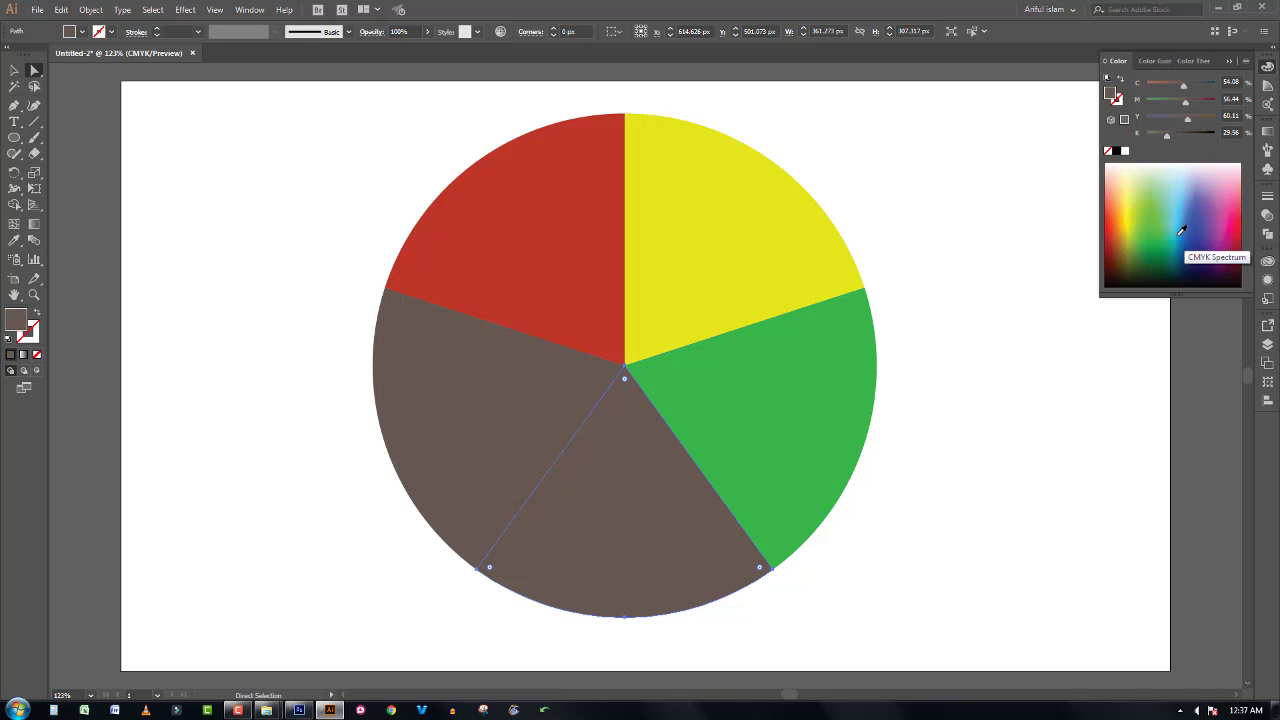
pyautogui.click(1181, 230)
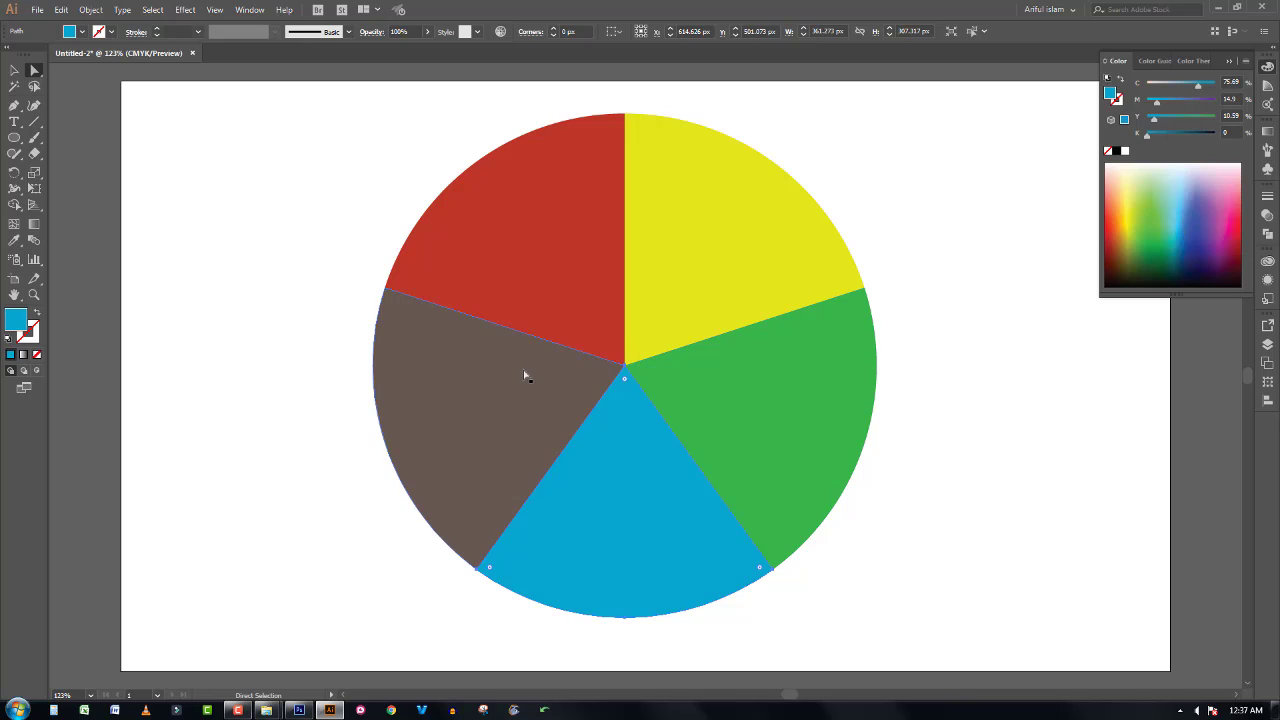
pyautogui.click(525, 376)
pyautogui.click(1221, 233)
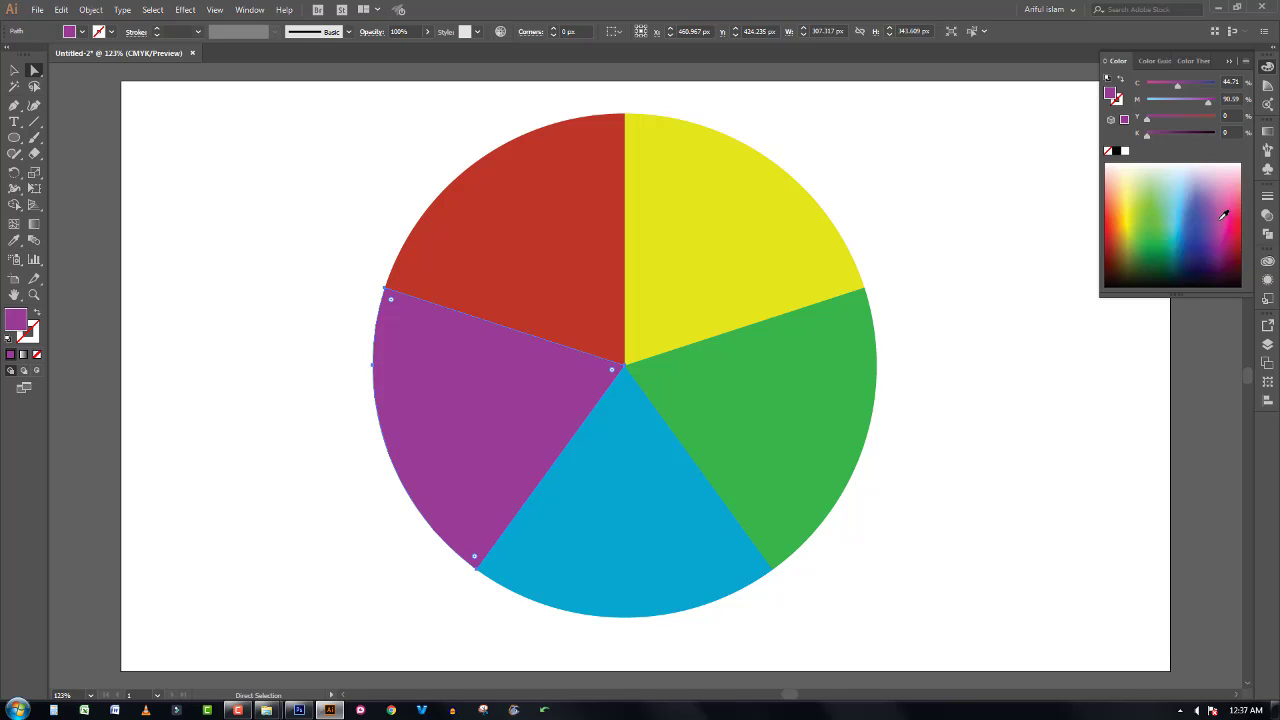
pyautogui.click(1222, 212)
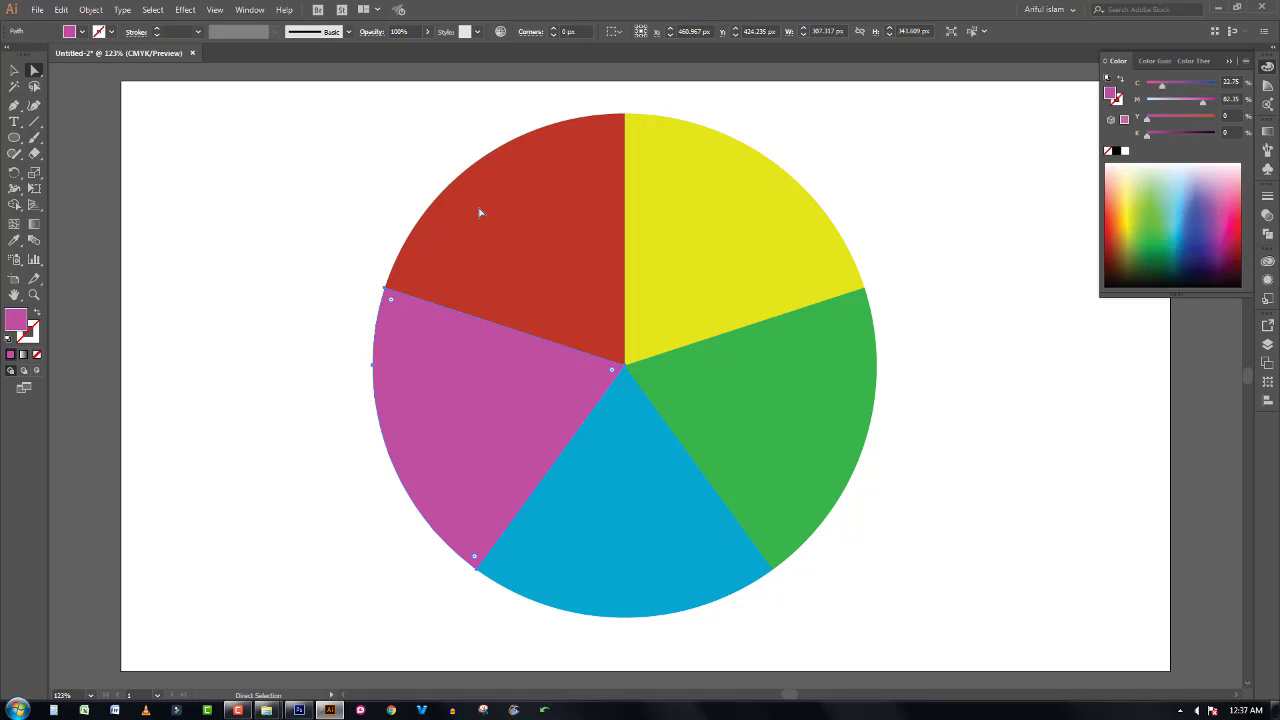
pyautogui.click(250, 188)
pyautogui.click(14, 71)
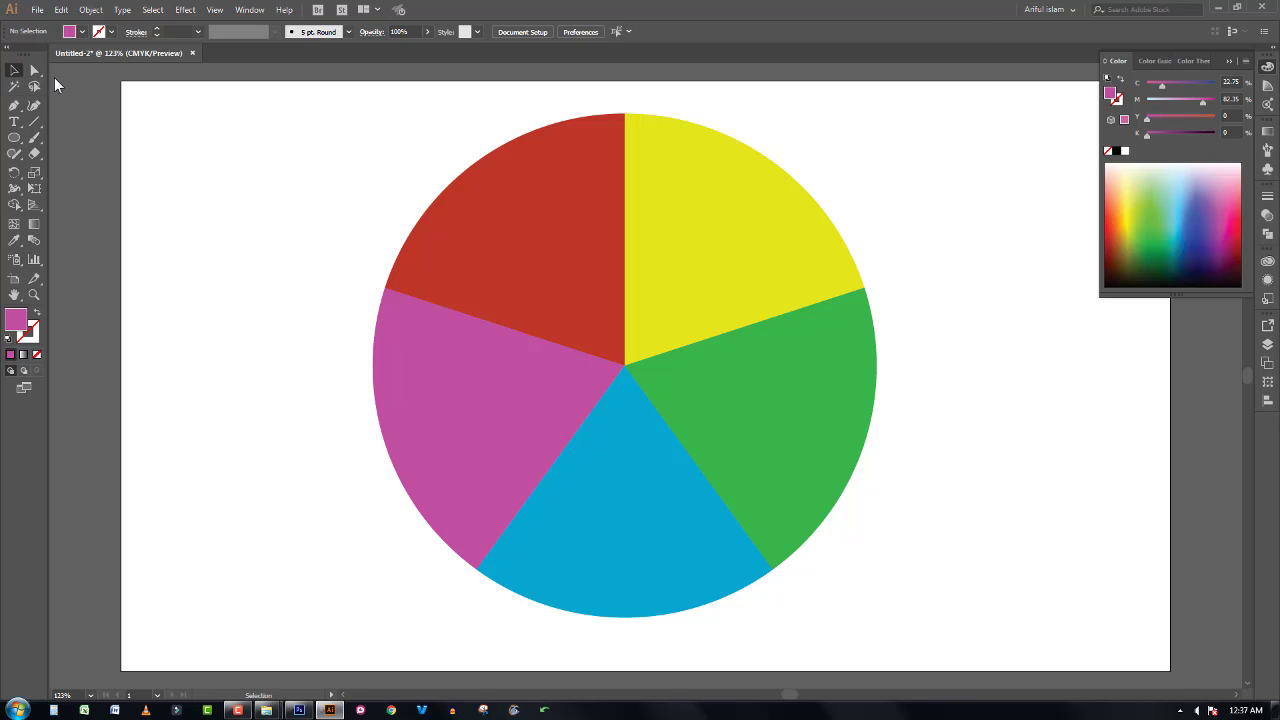
# Step: Select all five slices, group them with Object > Group, and undo an accidental enlargement
pyautogui.moveTo(330, 133); pyautogui.dragTo(1005, 550)
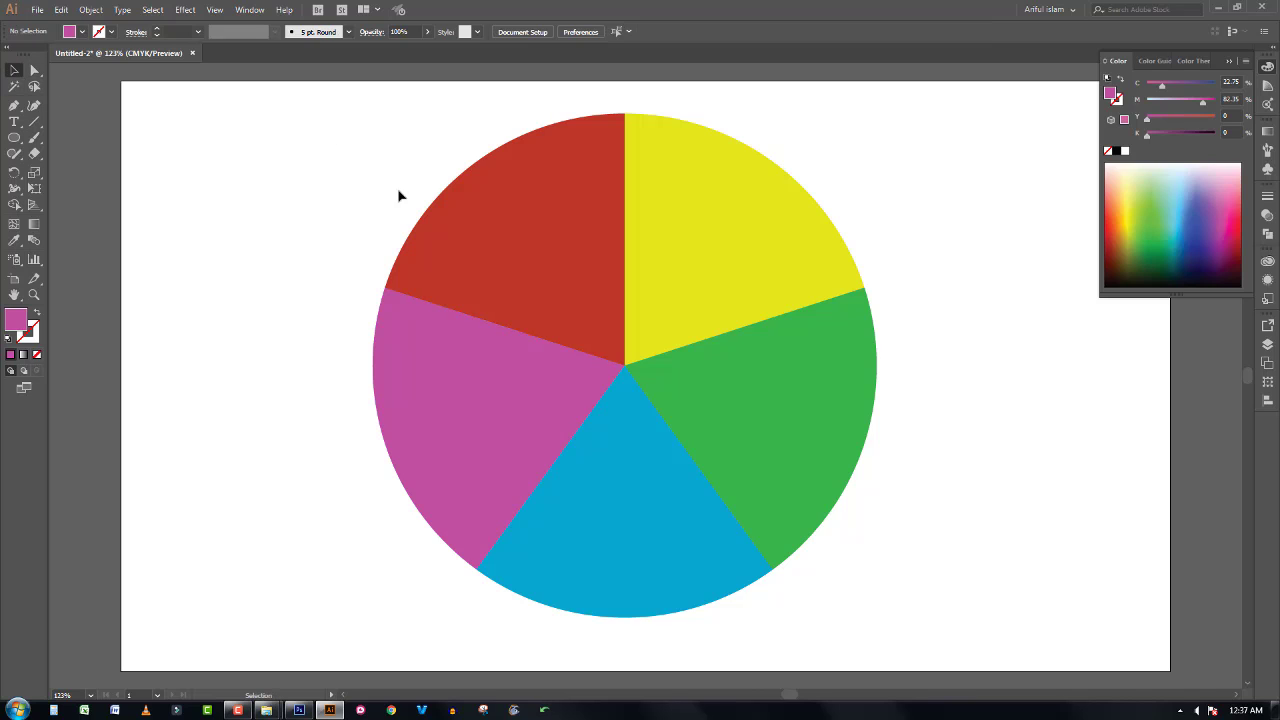
pyautogui.click(930, 502)
pyautogui.moveTo(937, 176); pyautogui.dragTo(548, 395)
pyautogui.hotkey('ctrl', 'a')
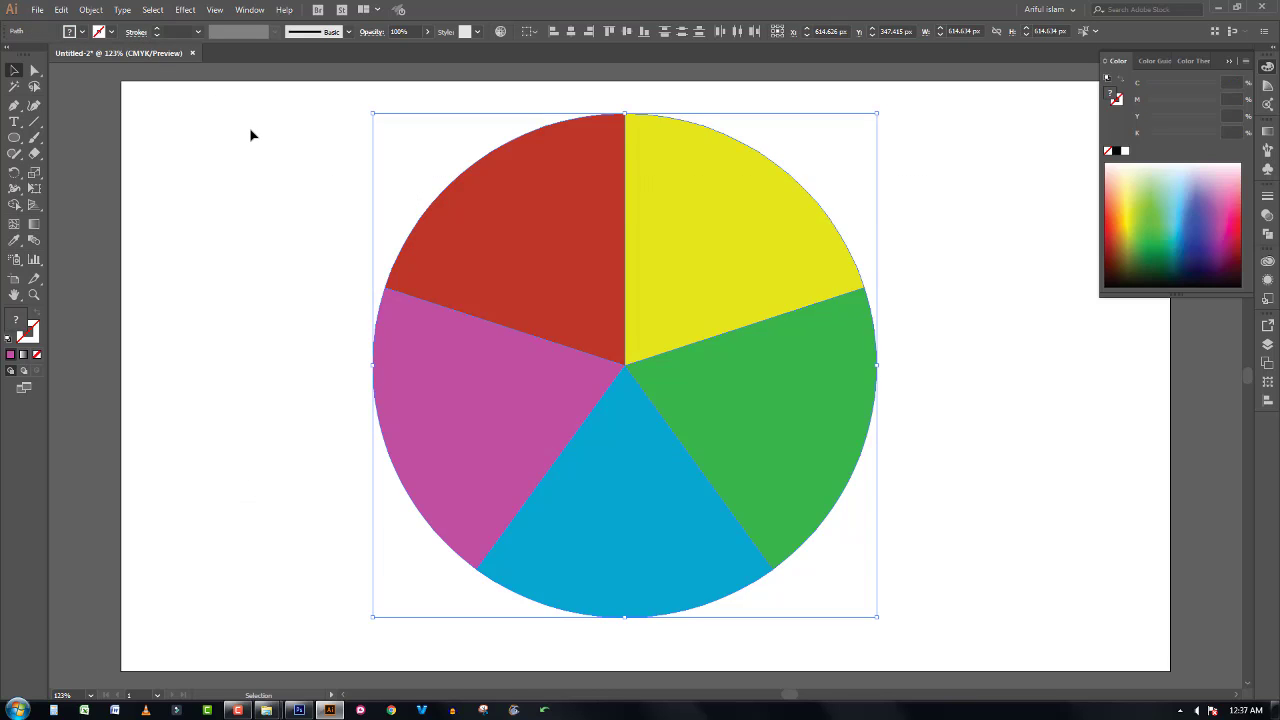
pyautogui.click(90, 9)
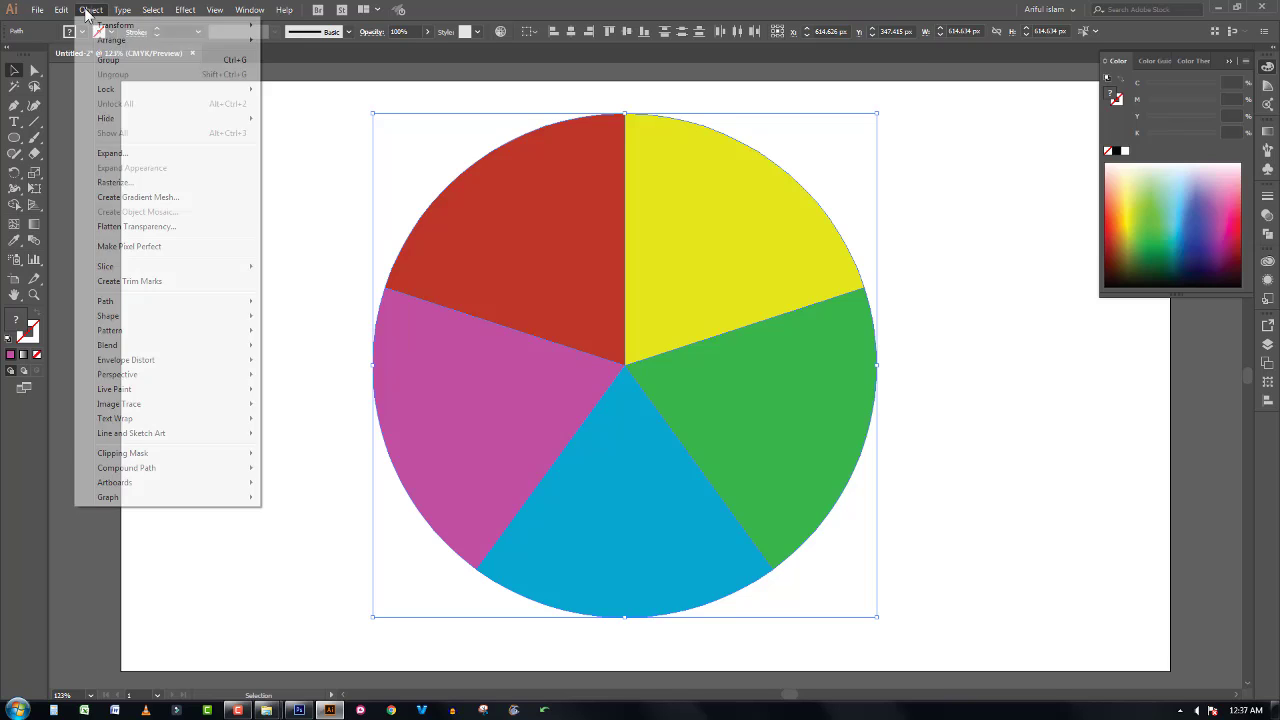
pyautogui.click(109, 61)
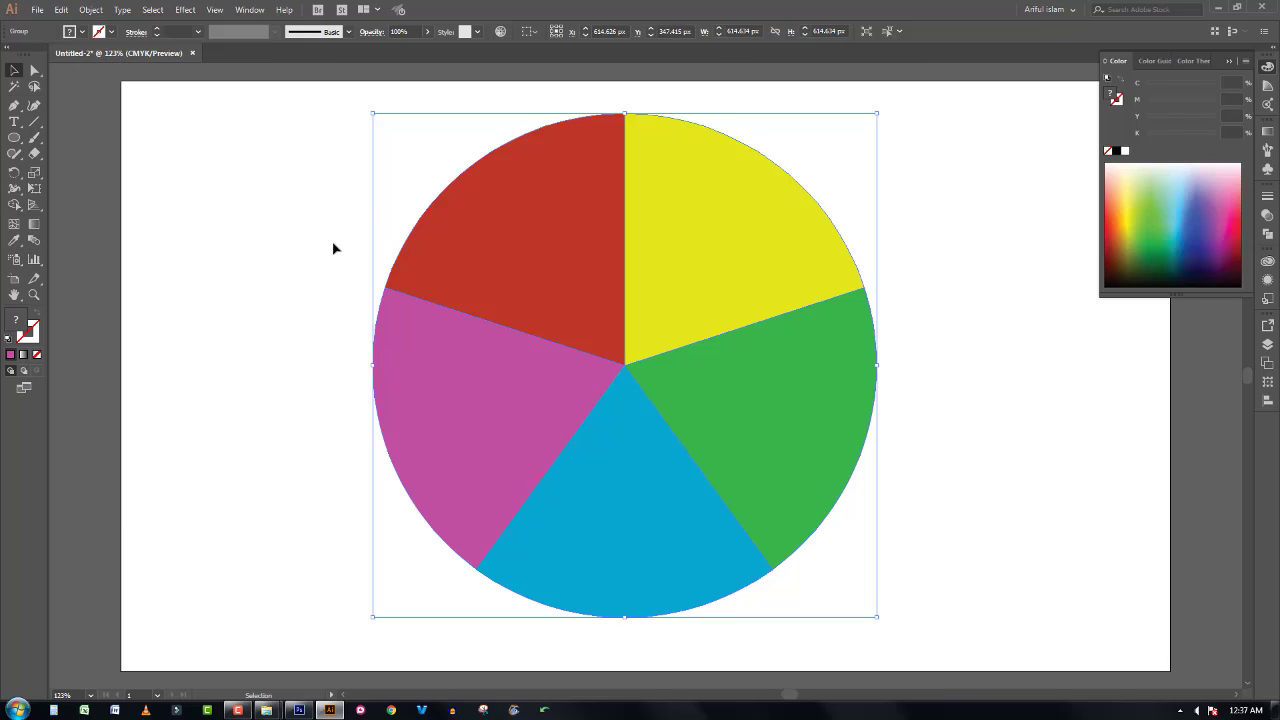
pyautogui.click(336, 249)
pyautogui.click(648, 268)
pyautogui.moveTo(878, 115); pyautogui.dragTo(928, 92)
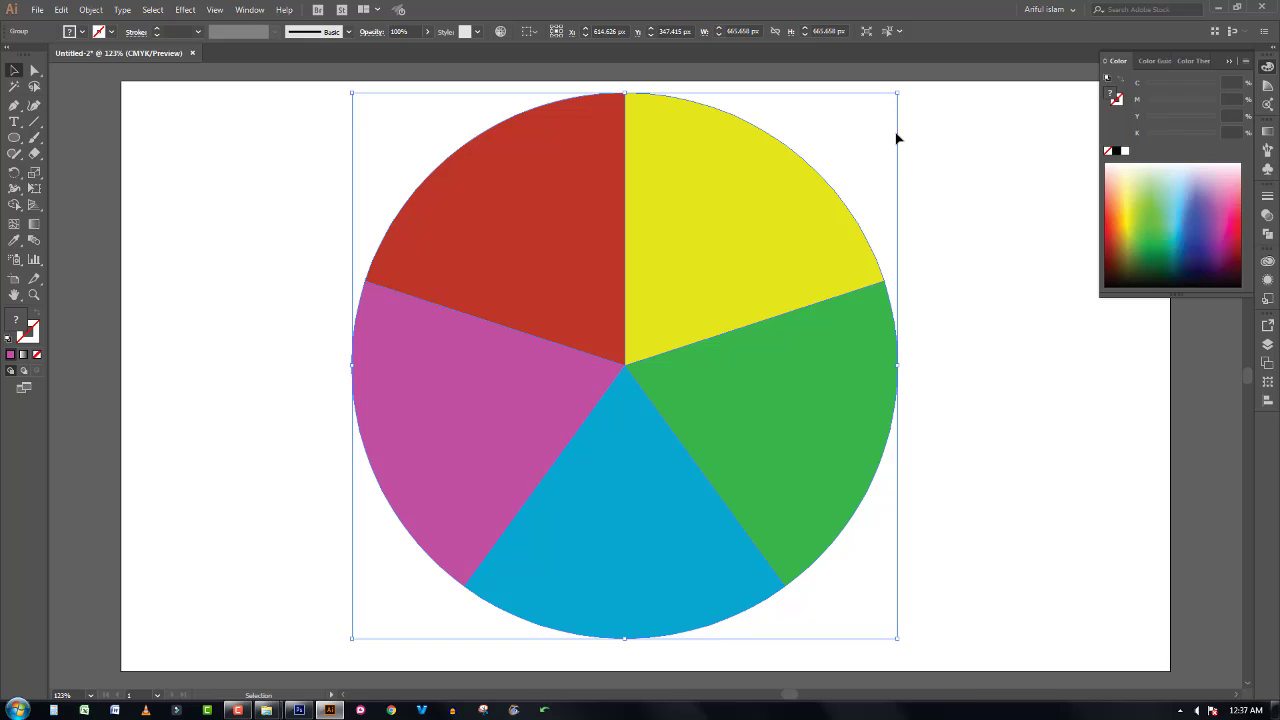
pyautogui.hotkey('ctrl', 'z')
# Step: Scale the pie up about its centre to roughly 660.78 px wide
pyautogui.click(951, 149)
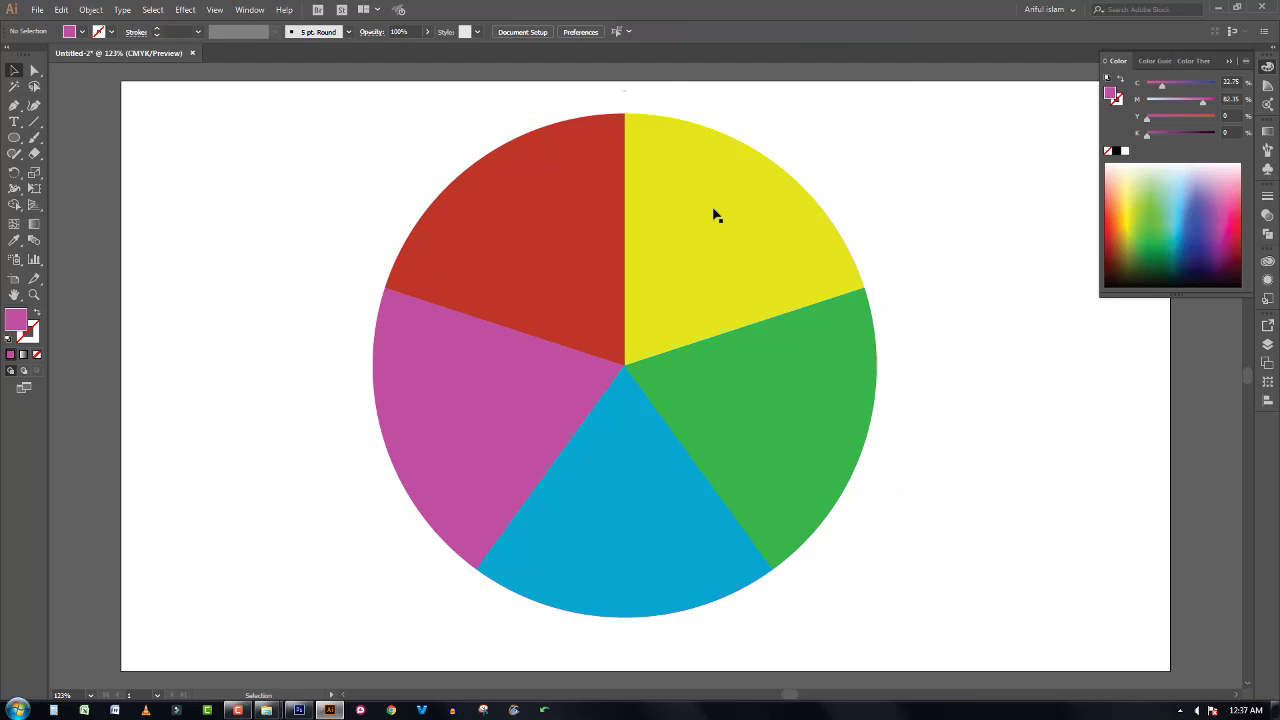
pyautogui.click(730, 211)
pyautogui.press('a')
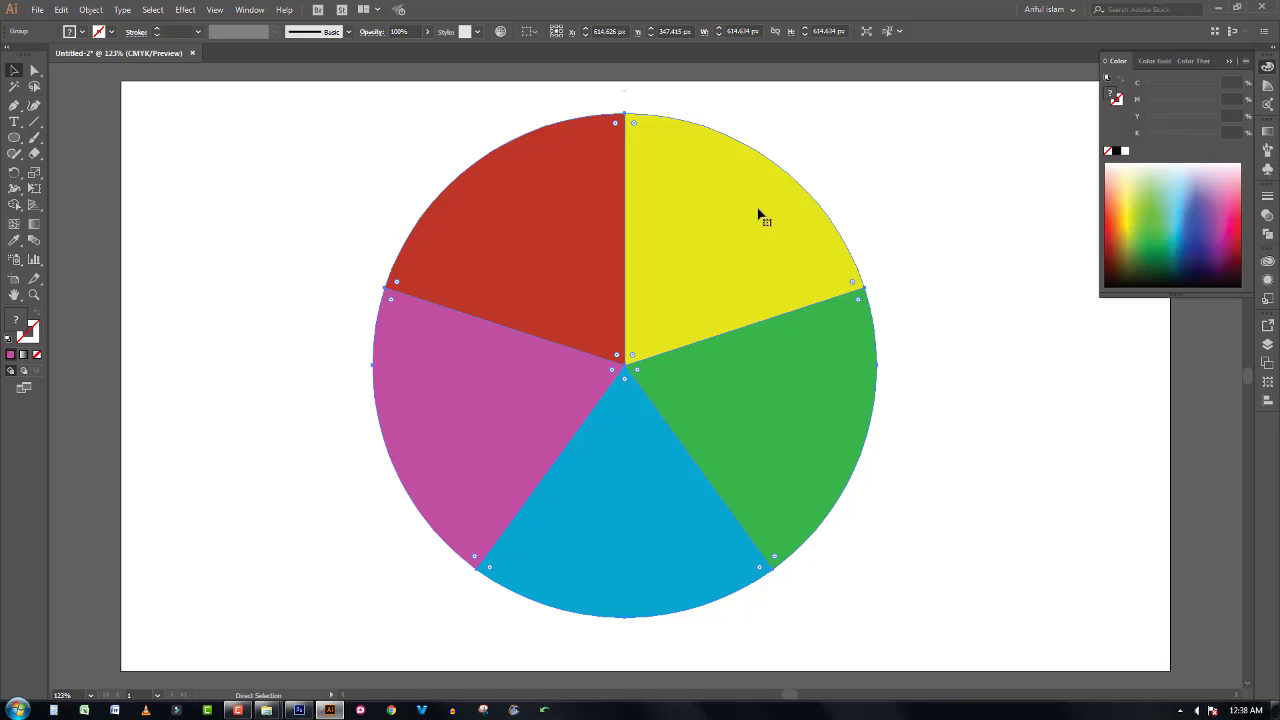
pyautogui.moveTo(780, 214); pyautogui.dragTo(782, 217)
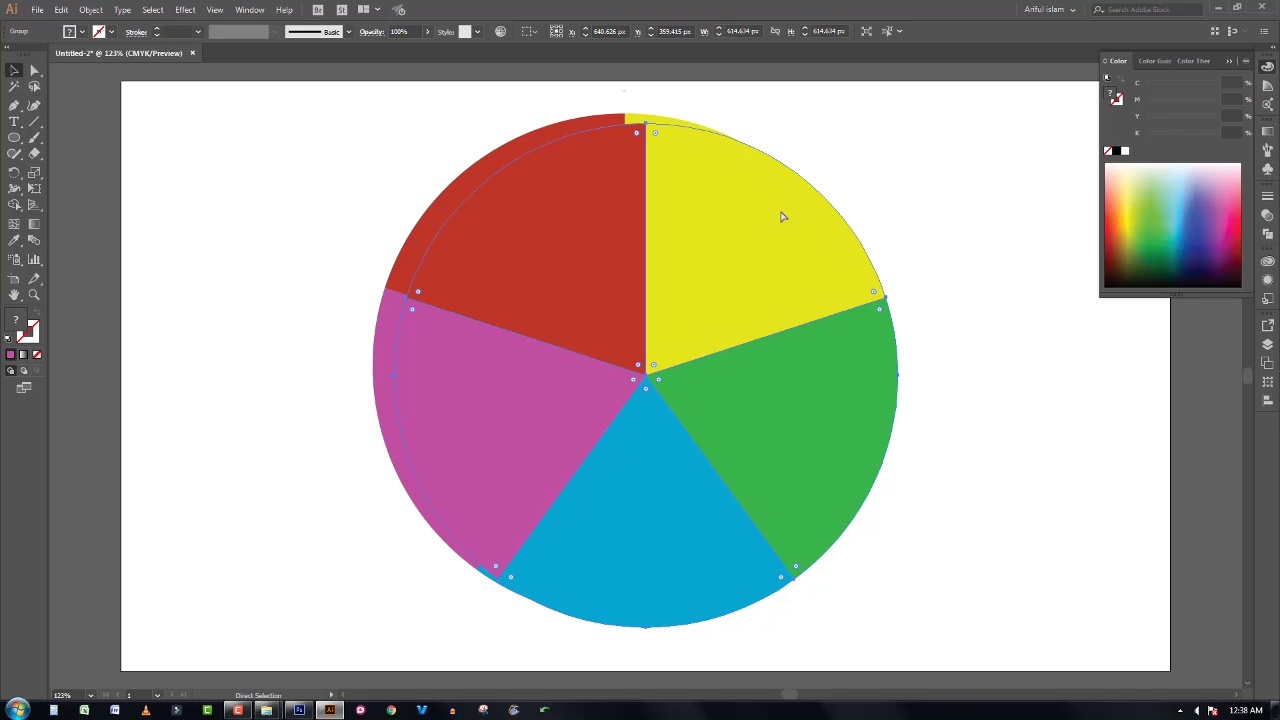
pyautogui.hotkey('ctrl', 't')
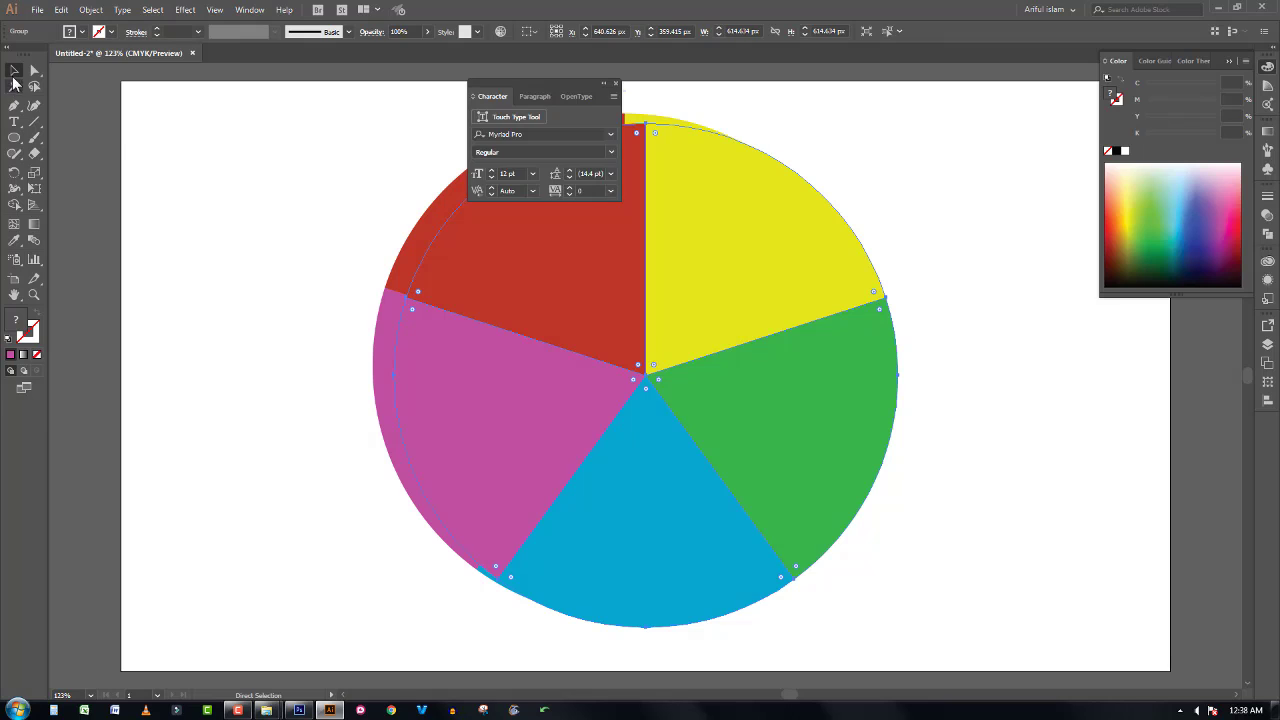
pyautogui.click(14, 70)
pyautogui.click(617, 81)
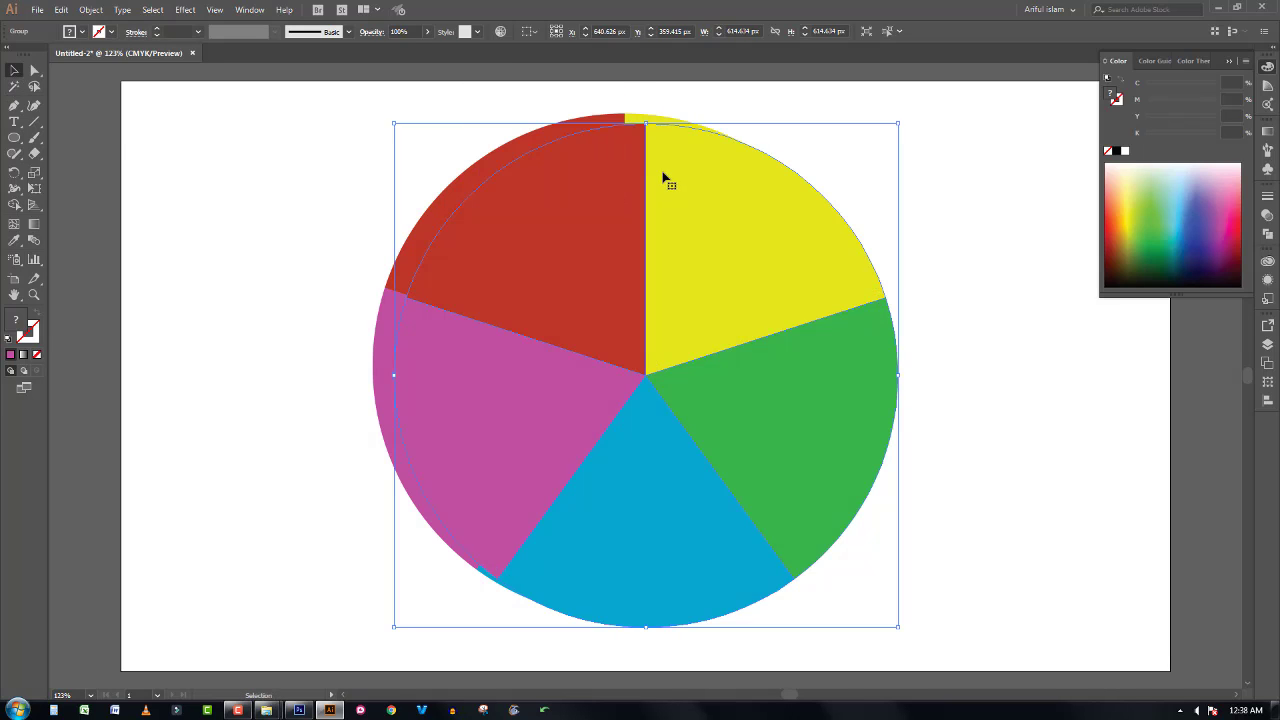
pyautogui.moveTo(664, 175); pyautogui.dragTo(640, 163)
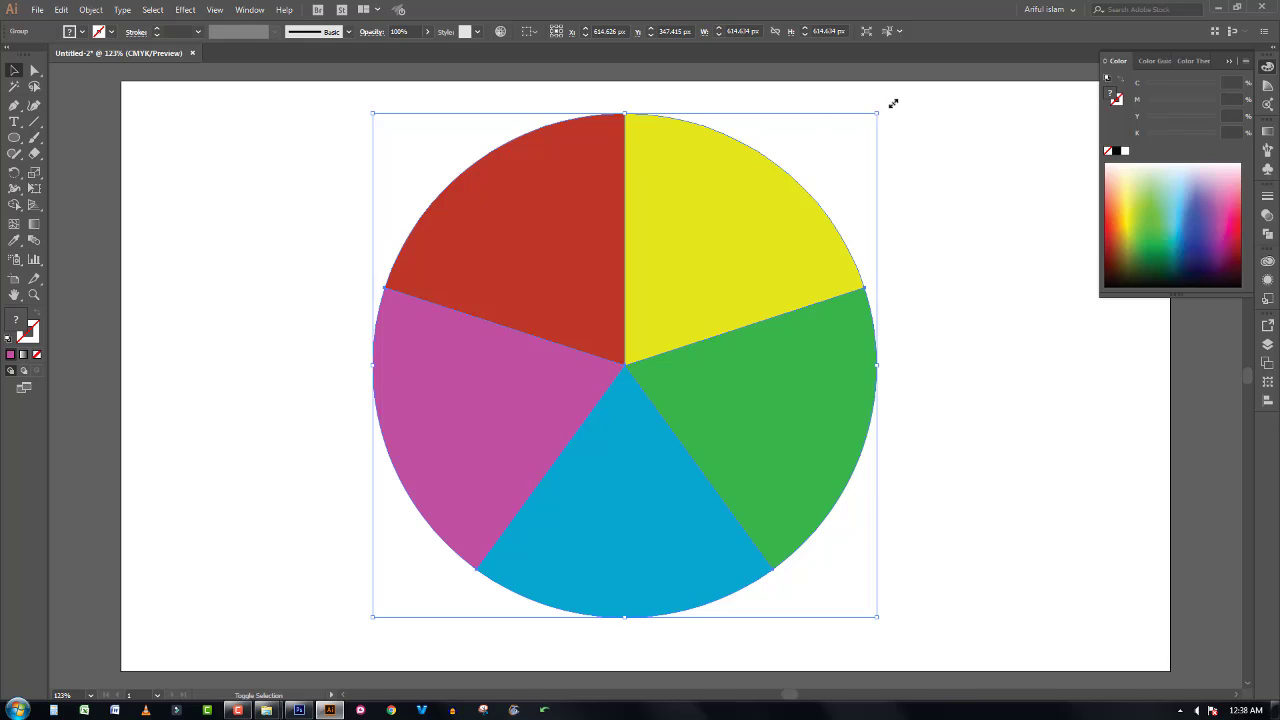
pyautogui.moveTo(893, 103); pyautogui.dragTo(914, 95)
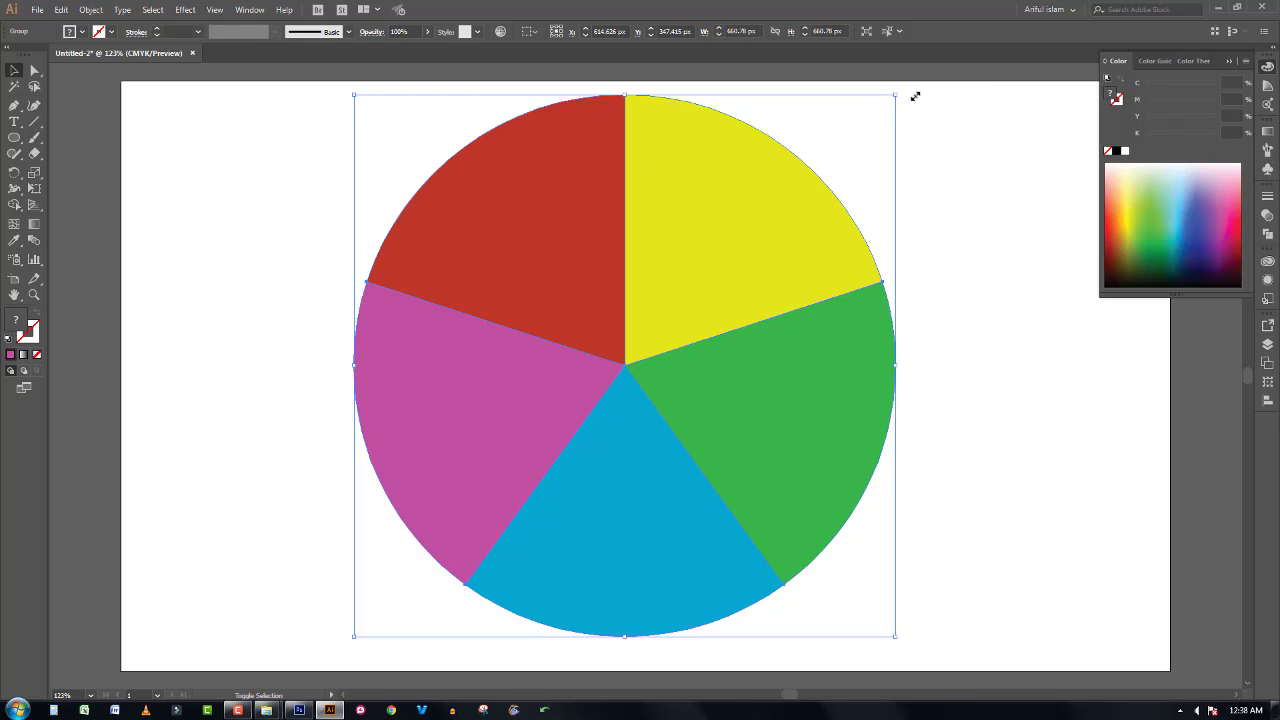
# Step: Send the enlarged pie to the back with Arrange > Send to Back
pyautogui.rightClick(865, 333)
pyautogui.moveTo(903, 466)
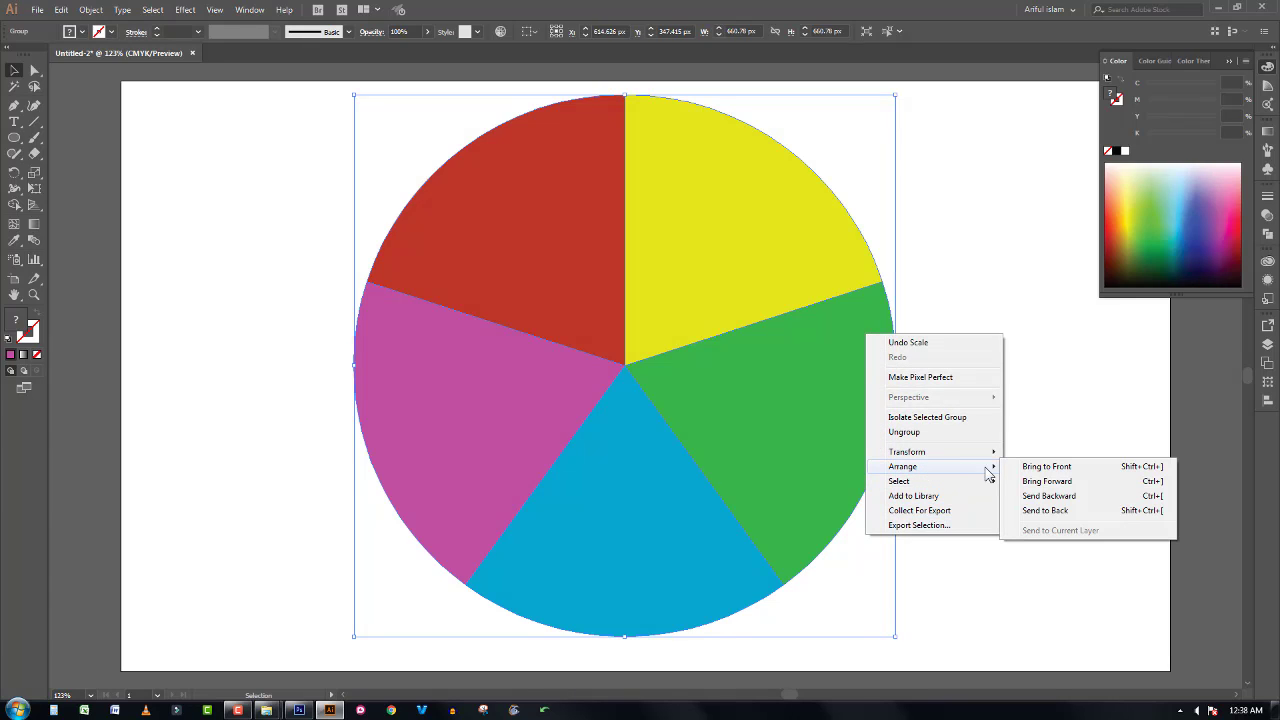
pyautogui.click(1062, 510)
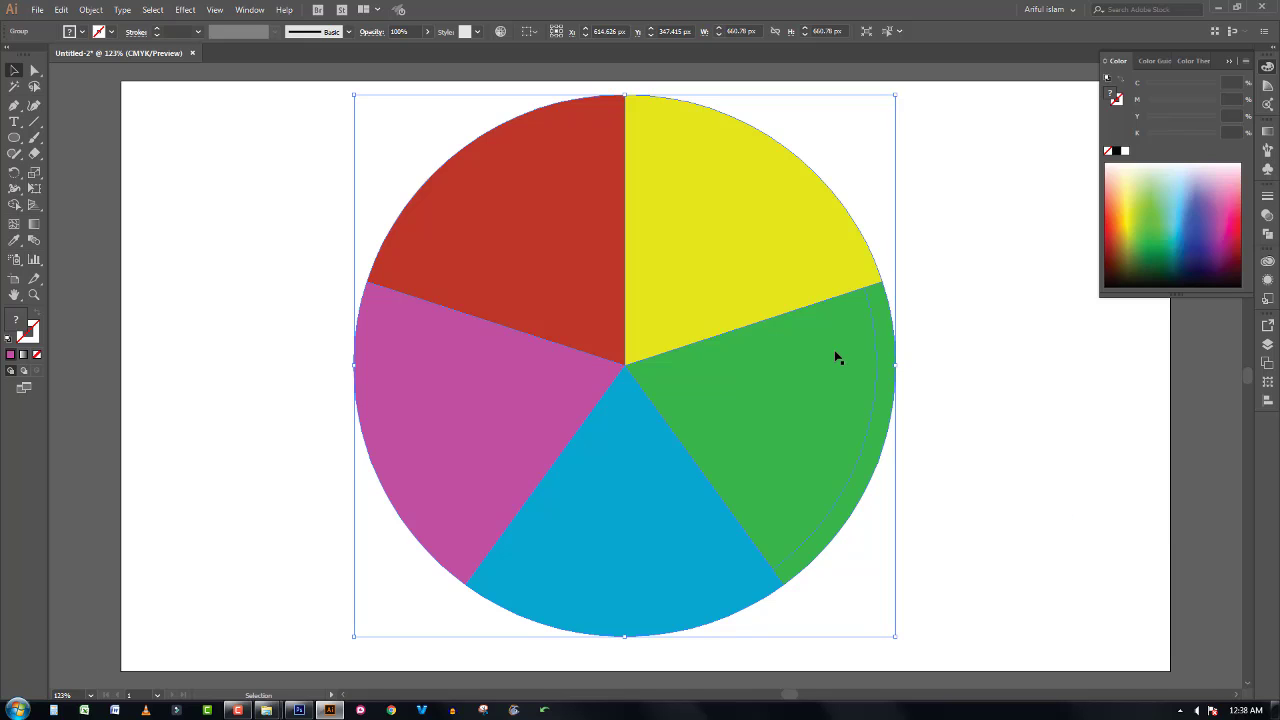
pyautogui.click(30, 331)
# Step: Try moving the pie, undo and redo the move, then select the larger back pie
pyautogui.click(312, 325)
pyautogui.click(360, 355)
pyautogui.moveTo(363, 346)
pyautogui.mouseDown()
pyautogui.moveTo(262, 344)
pyautogui.moveTo(455, 347)
pyautogui.mouseUp()
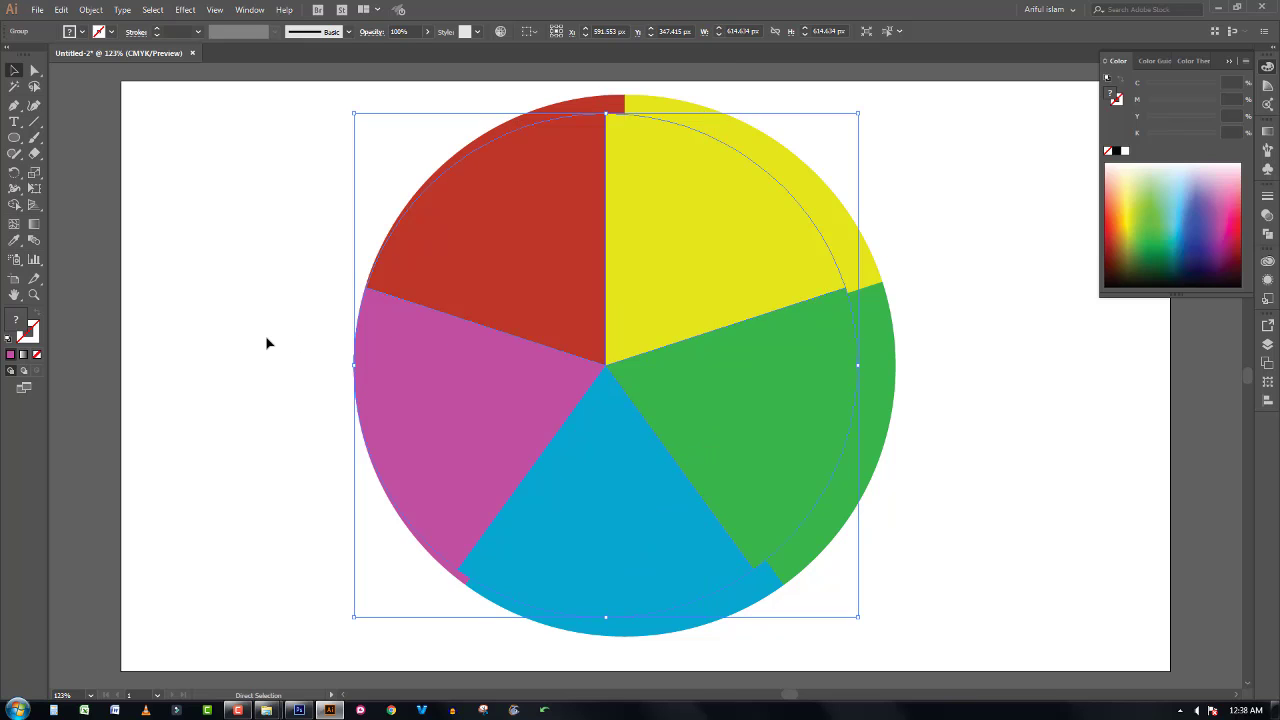
pyautogui.hotkey('ctrl', 'z')
pyautogui.hotkey('ctrl', 'z')
pyautogui.hotkey('ctrl', 'shift', 'z')
pyautogui.hotkey('ctrl', 'shift', 'z')
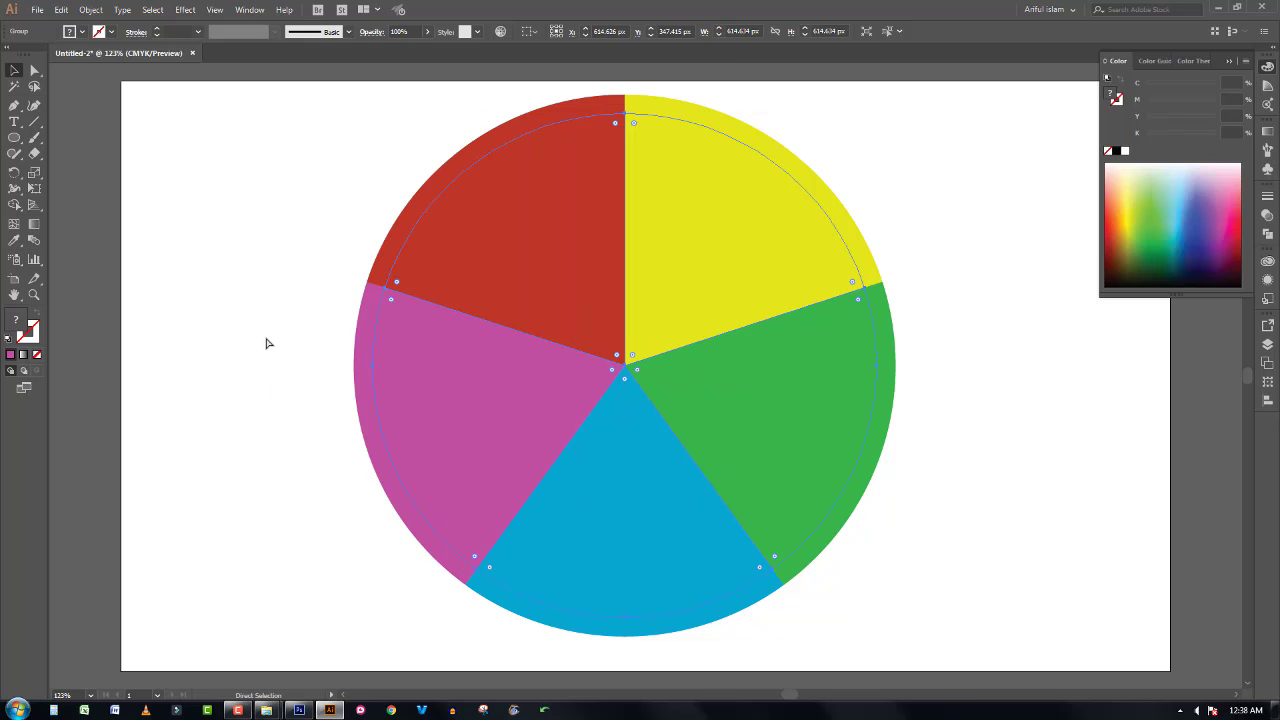
pyautogui.press('v')
pyautogui.moveTo(339, 197); pyautogui.dragTo(391, 236)
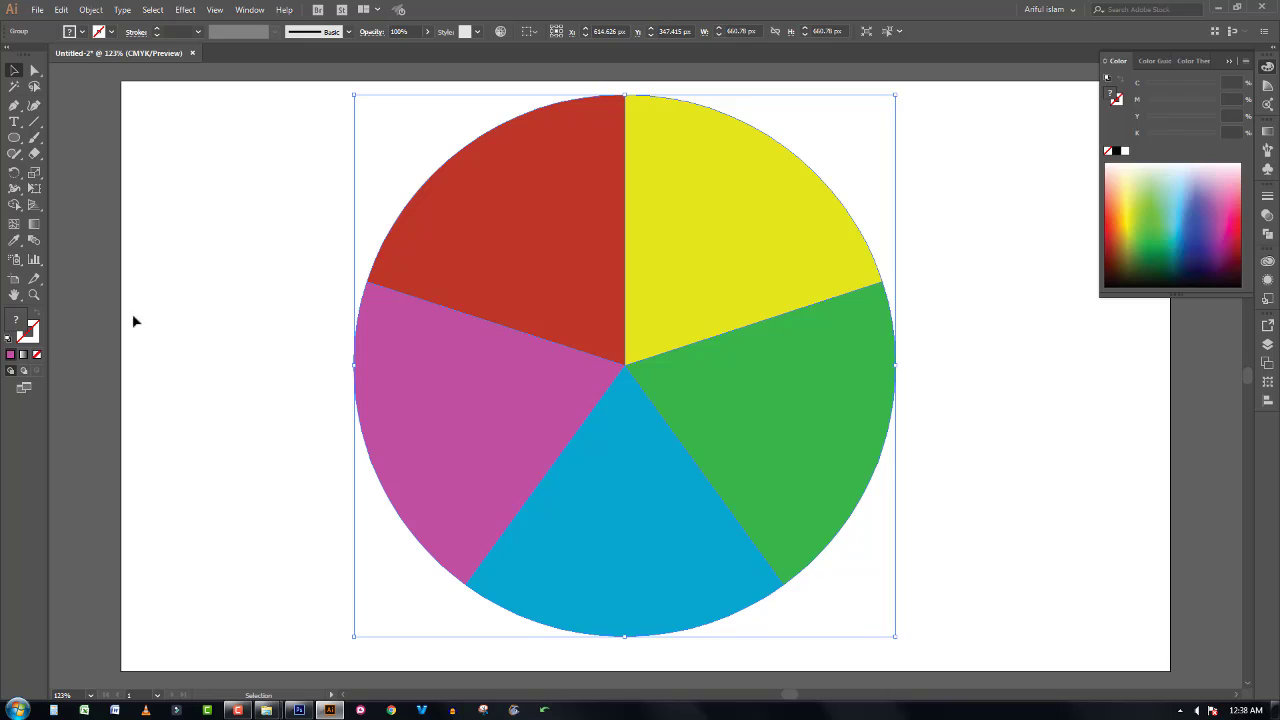
# Step: Fill the back pie with the White, Black preset gradient at 0° and set its type to Radial
pyautogui.click(38, 355)
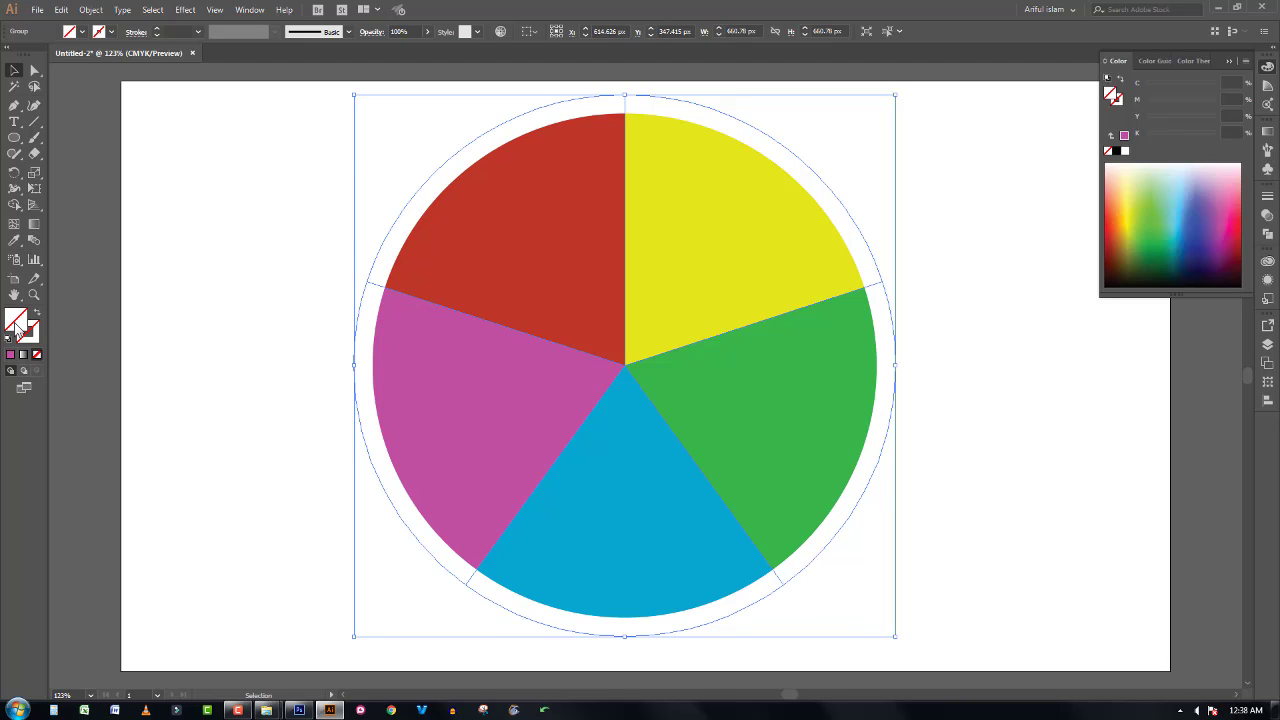
pyautogui.click(11, 355)
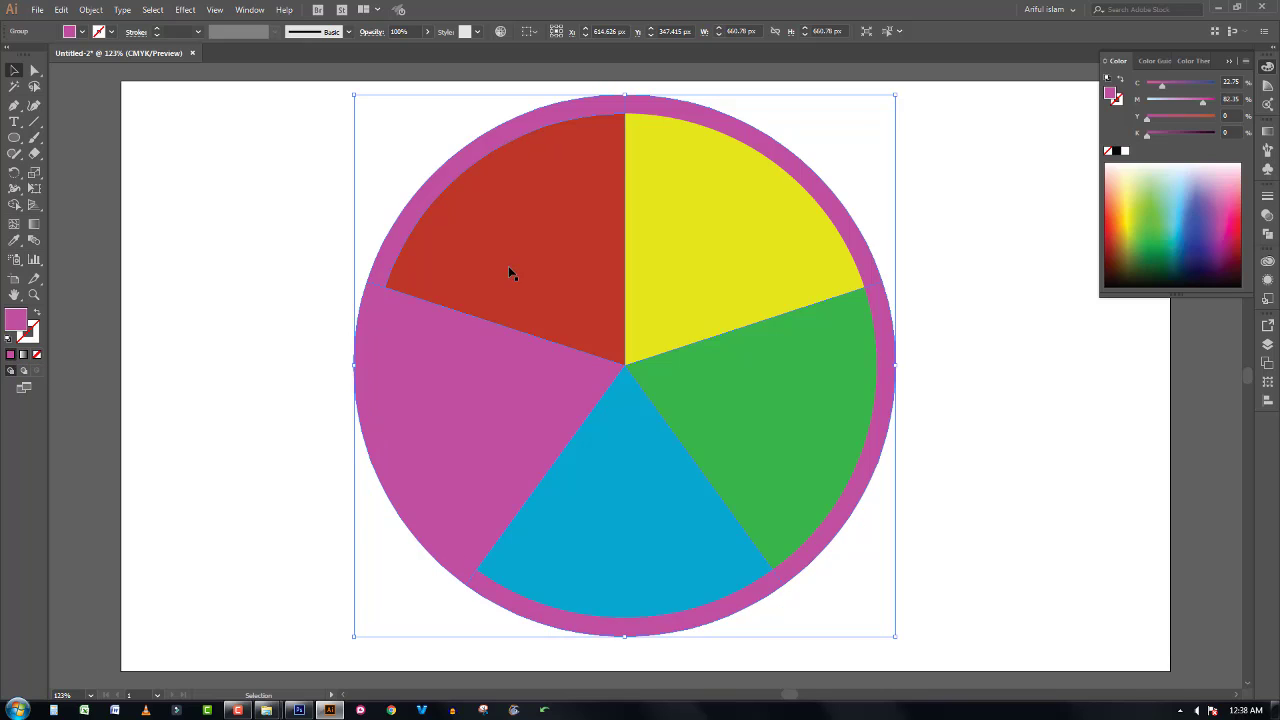
pyautogui.click(1267, 132)
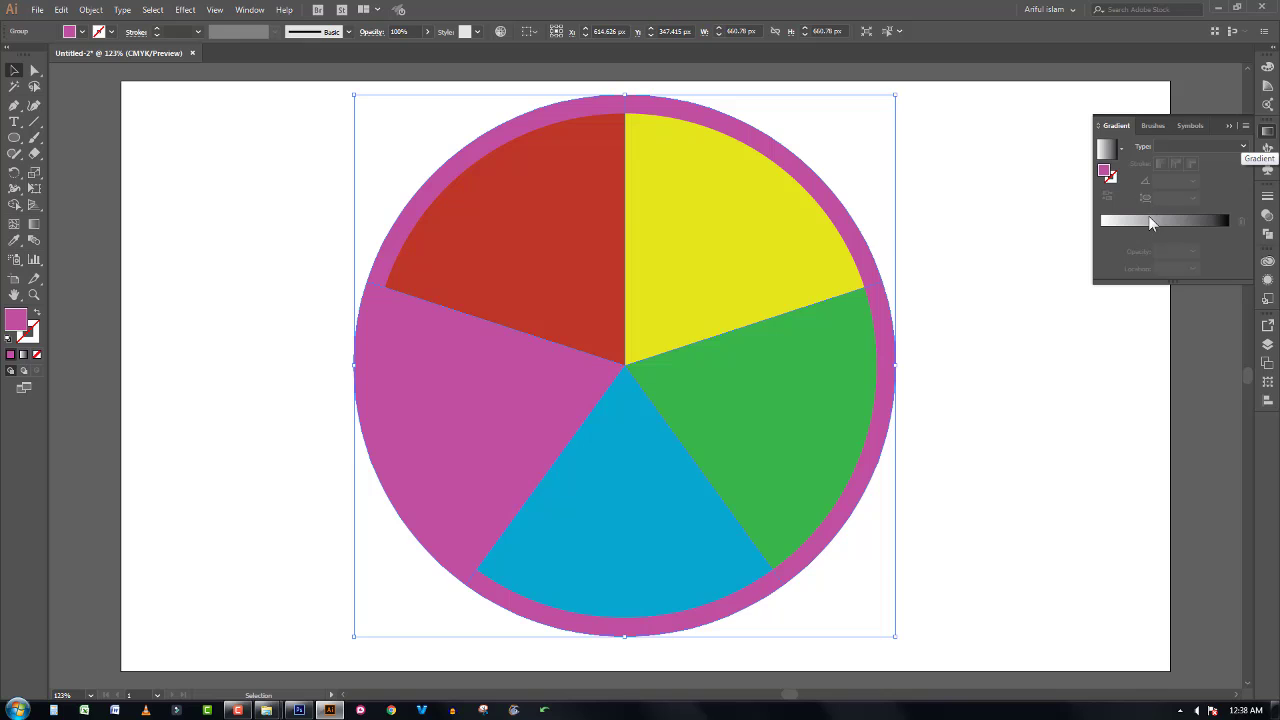
pyautogui.click(1121, 148)
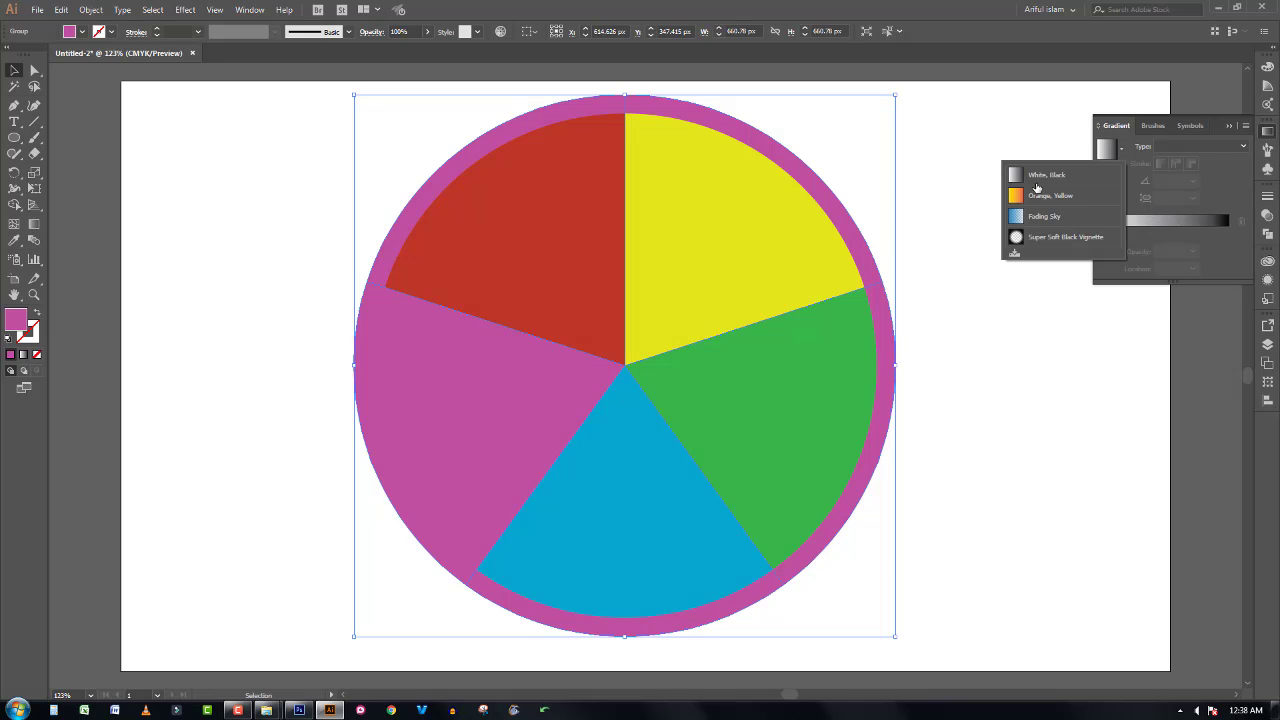
pyautogui.click(1036, 177)
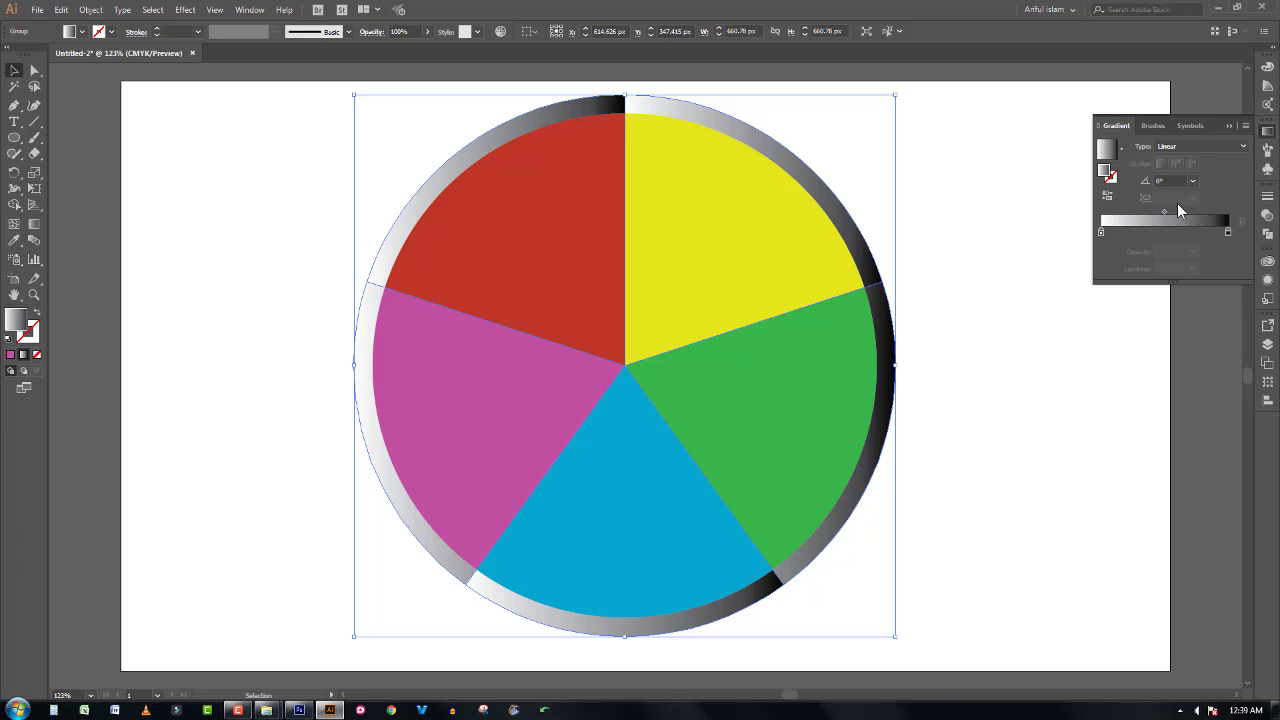
pyautogui.click(1193, 181)
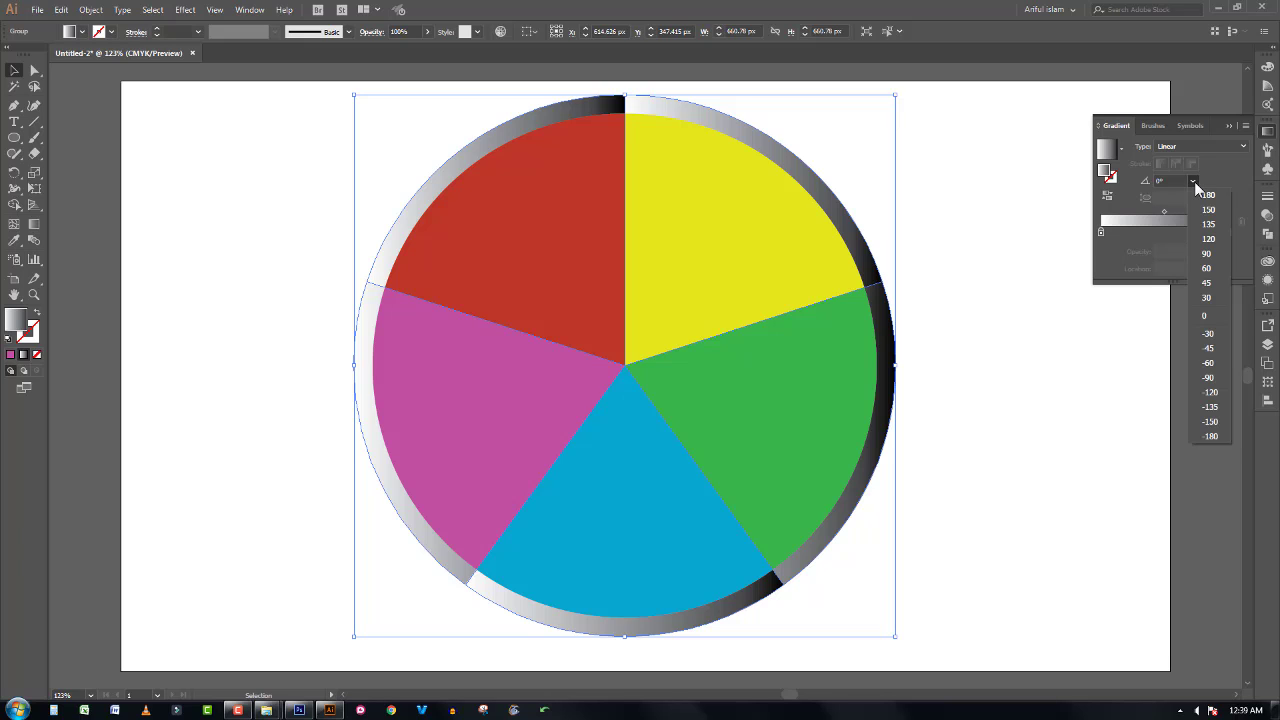
pyautogui.click(1193, 181)
pyautogui.click(1209, 147)
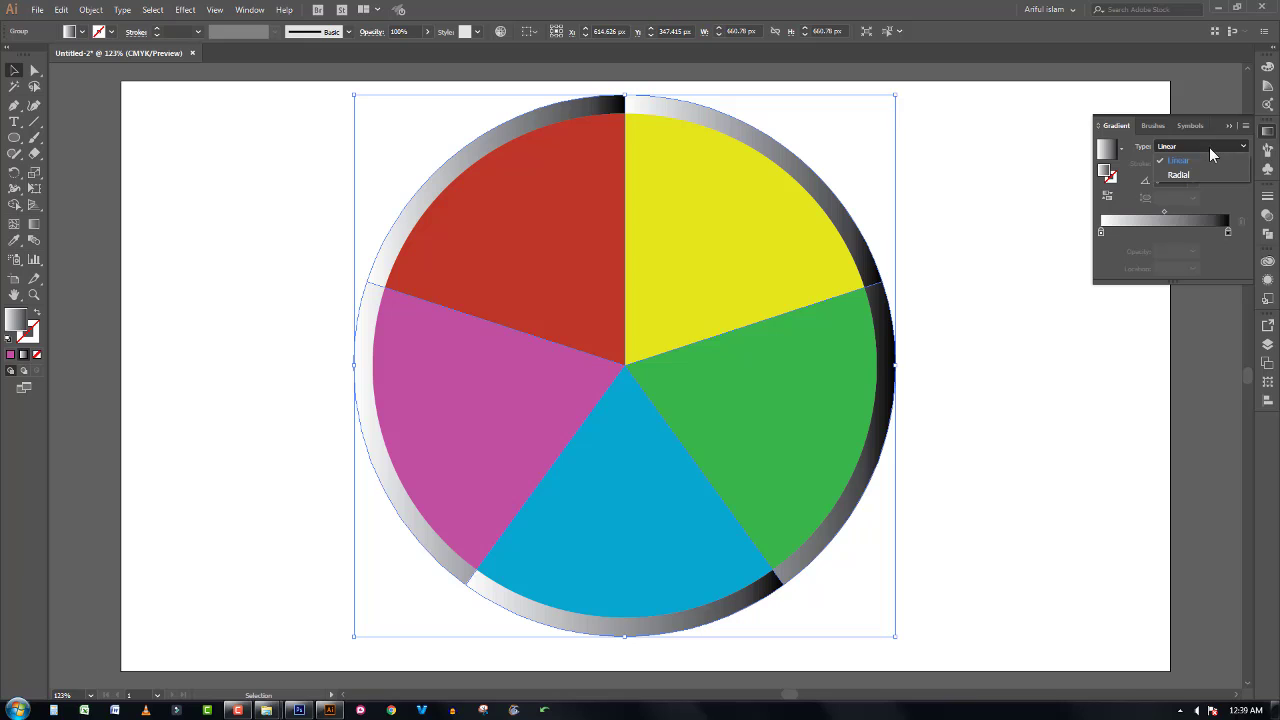
pyautogui.click(1186, 172)
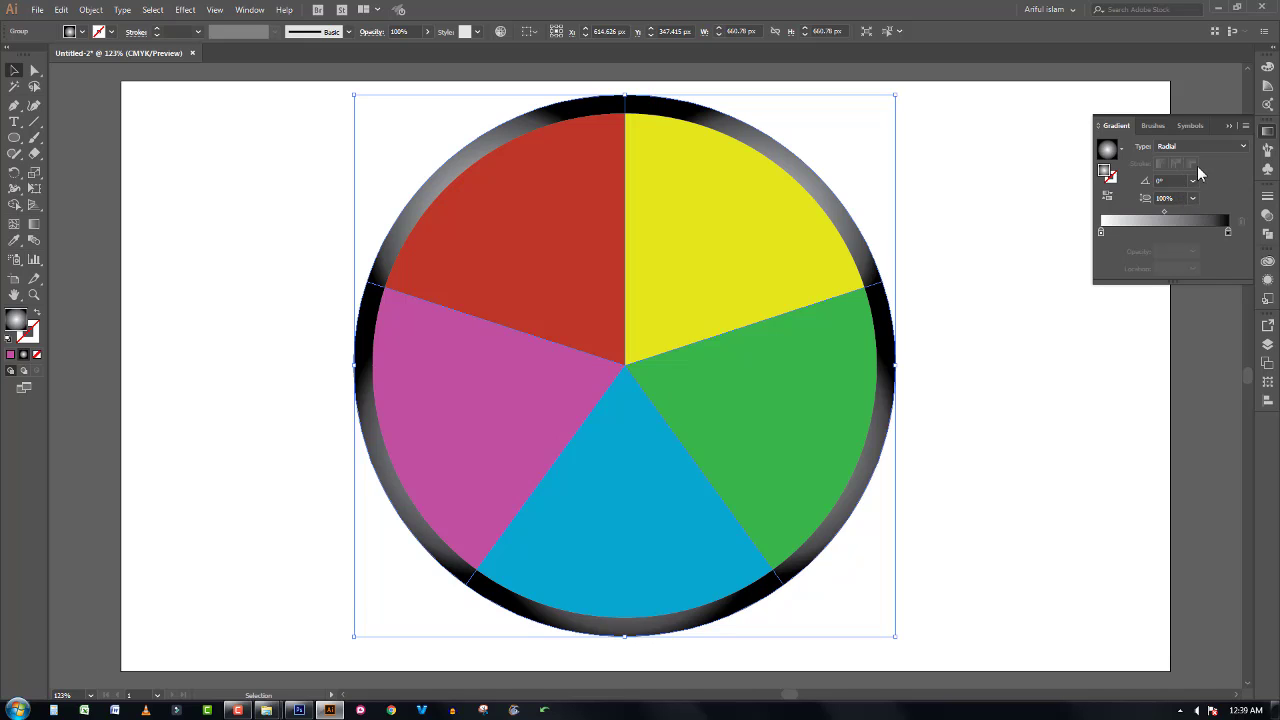
pyautogui.click(1108, 197)
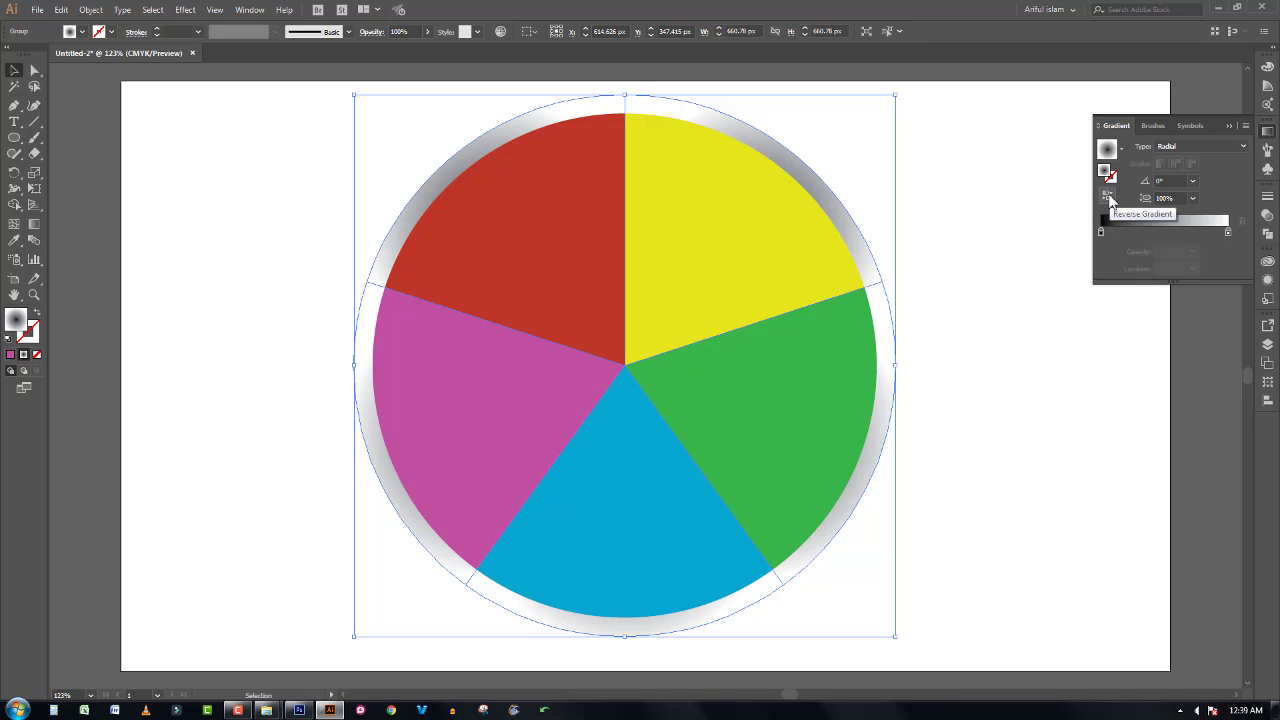
pyautogui.click(1108, 197)
pyautogui.click(1108, 197)
pyautogui.click(1108, 197)
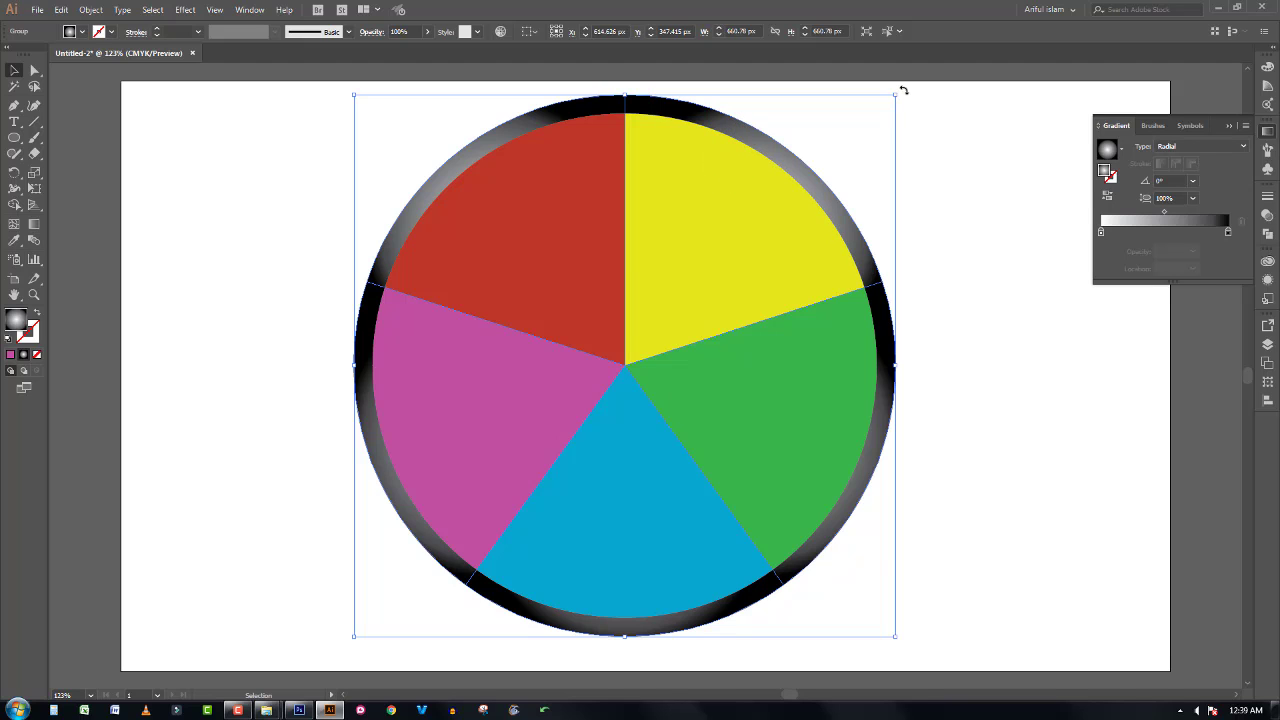
# Step: Scale the gradient ring up to about 685 px wide, then reselect the whole pie artwork
pyautogui.moveTo(898, 93); pyautogui.dragTo(967, 92)
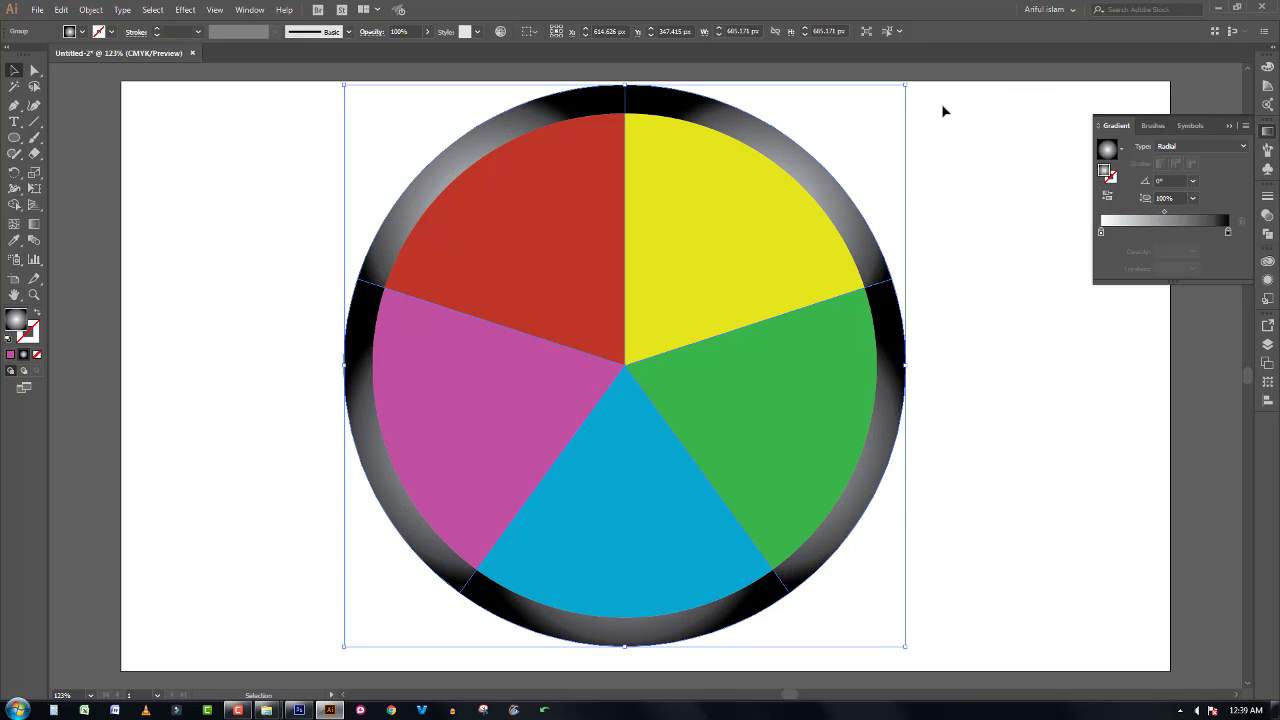
pyautogui.press('Return')
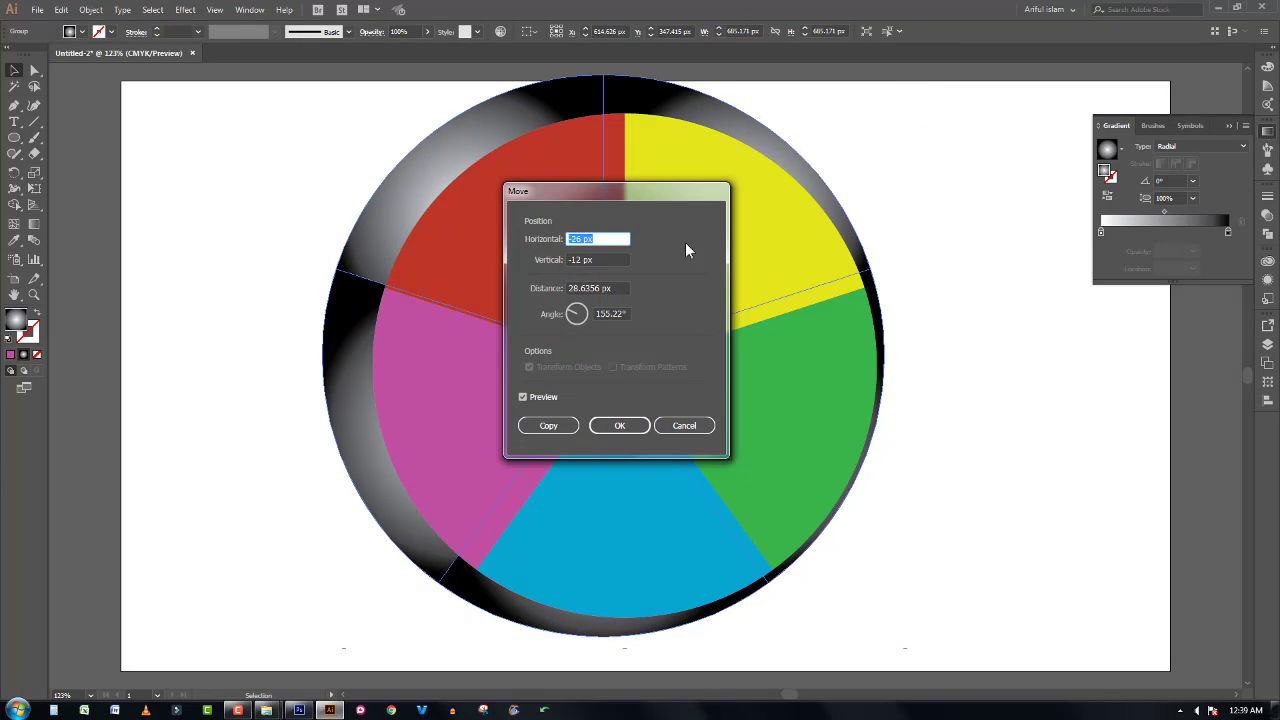
pyautogui.click(683, 423)
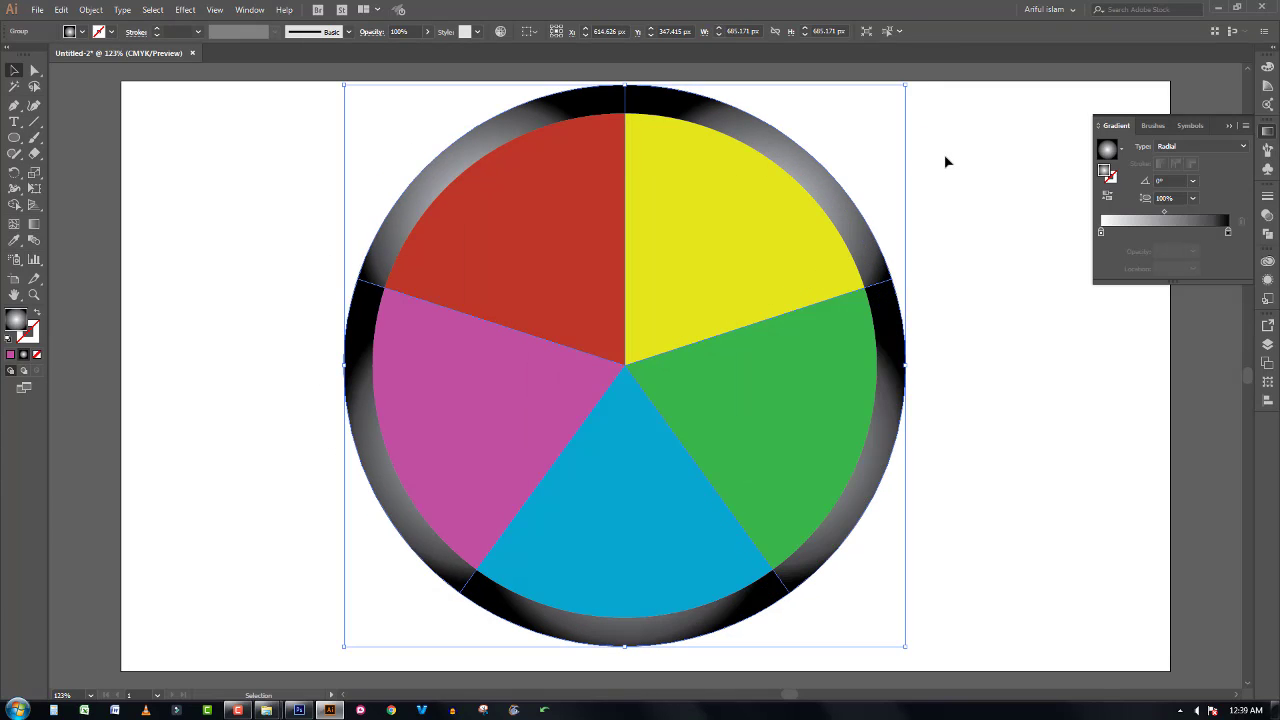
pyautogui.moveTo(942, 145); pyautogui.dragTo(830, 200)
# Step: Reset the ring's radial gradient with the Gradient tool so it shades evenly from the pie's centre
pyautogui.click(32, 221)
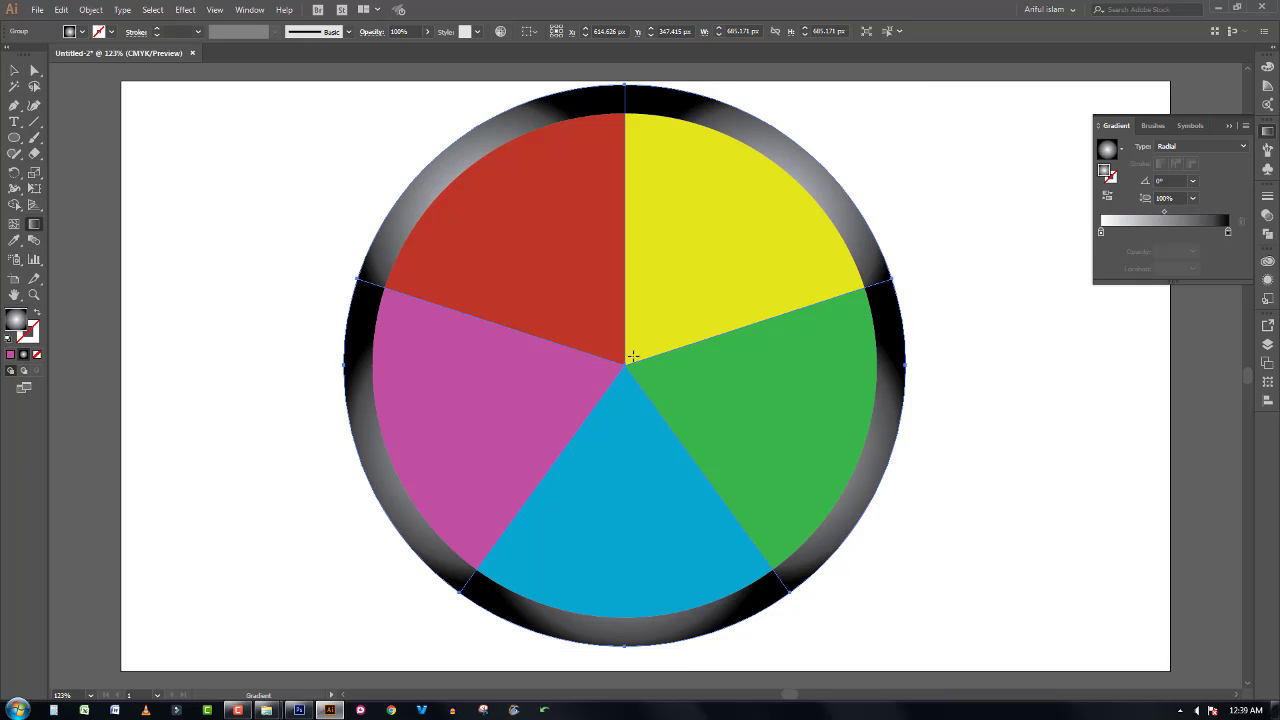
pyautogui.click(898, 298)
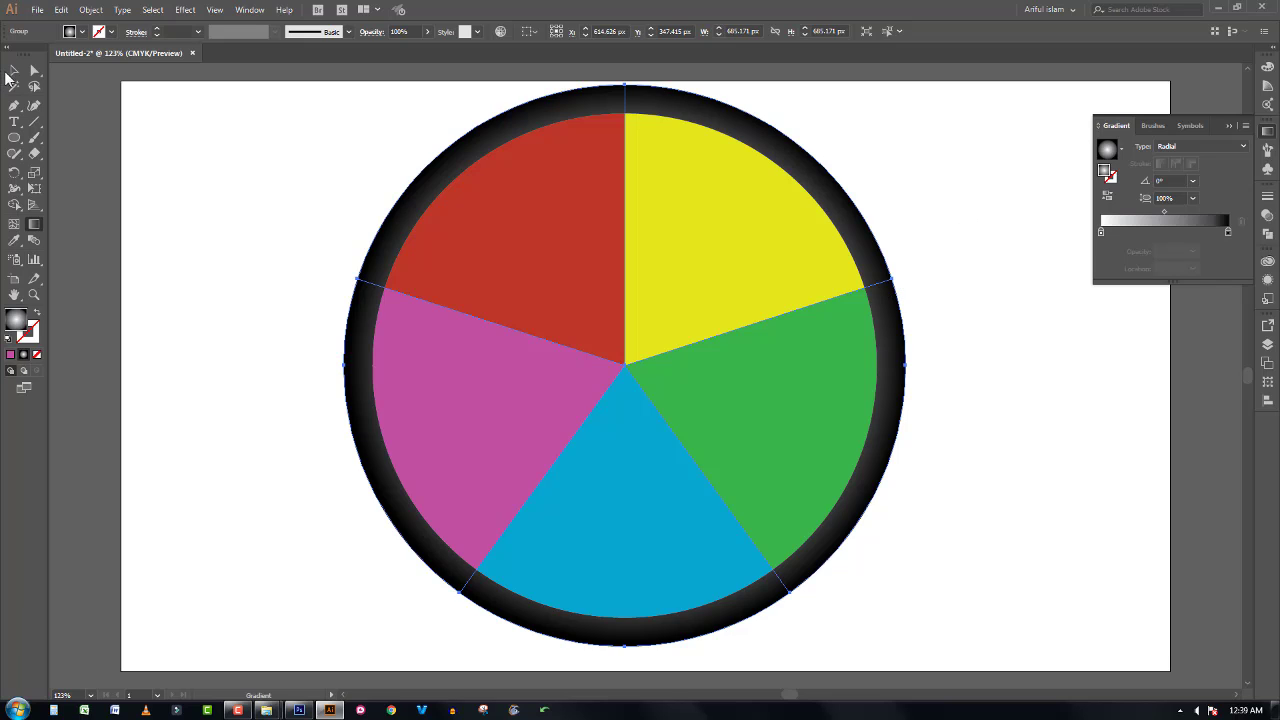
pyautogui.click(14, 70)
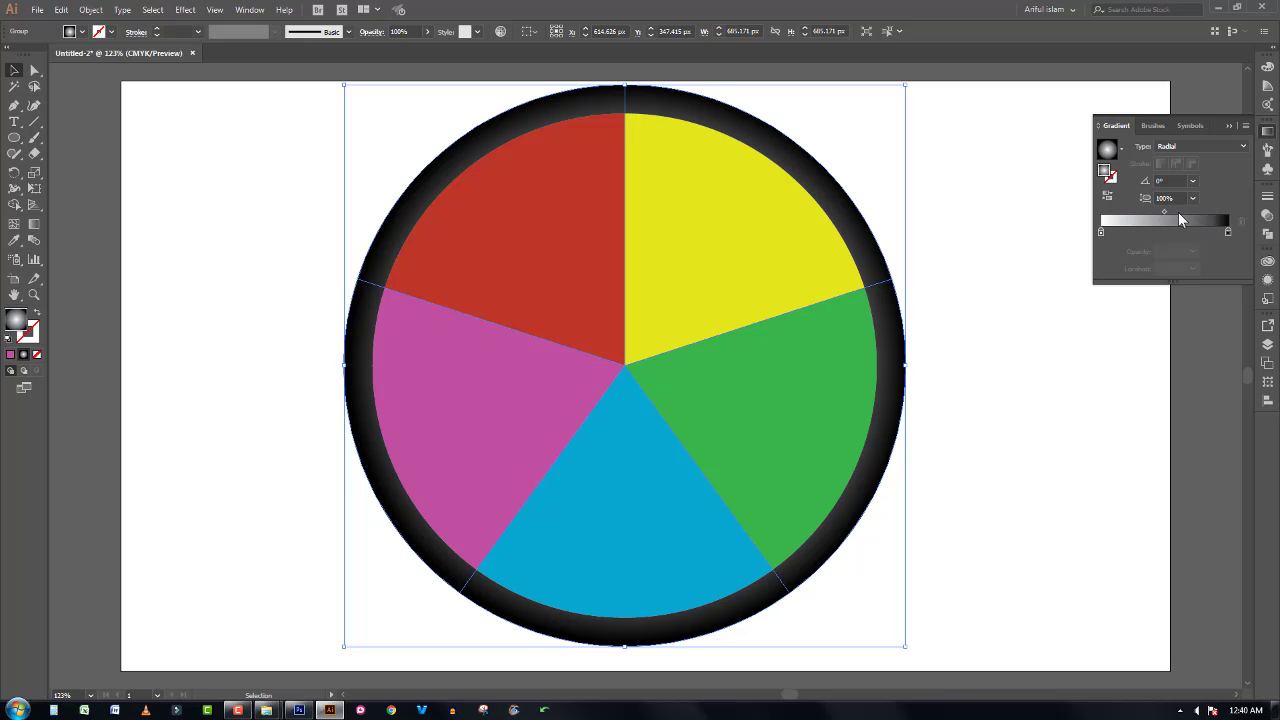
# Step: Shift the gradient midpoint and white stop outward and add a new stop near 79%
pyautogui.moveTo(1164, 211); pyautogui.dragTo(1196, 211)
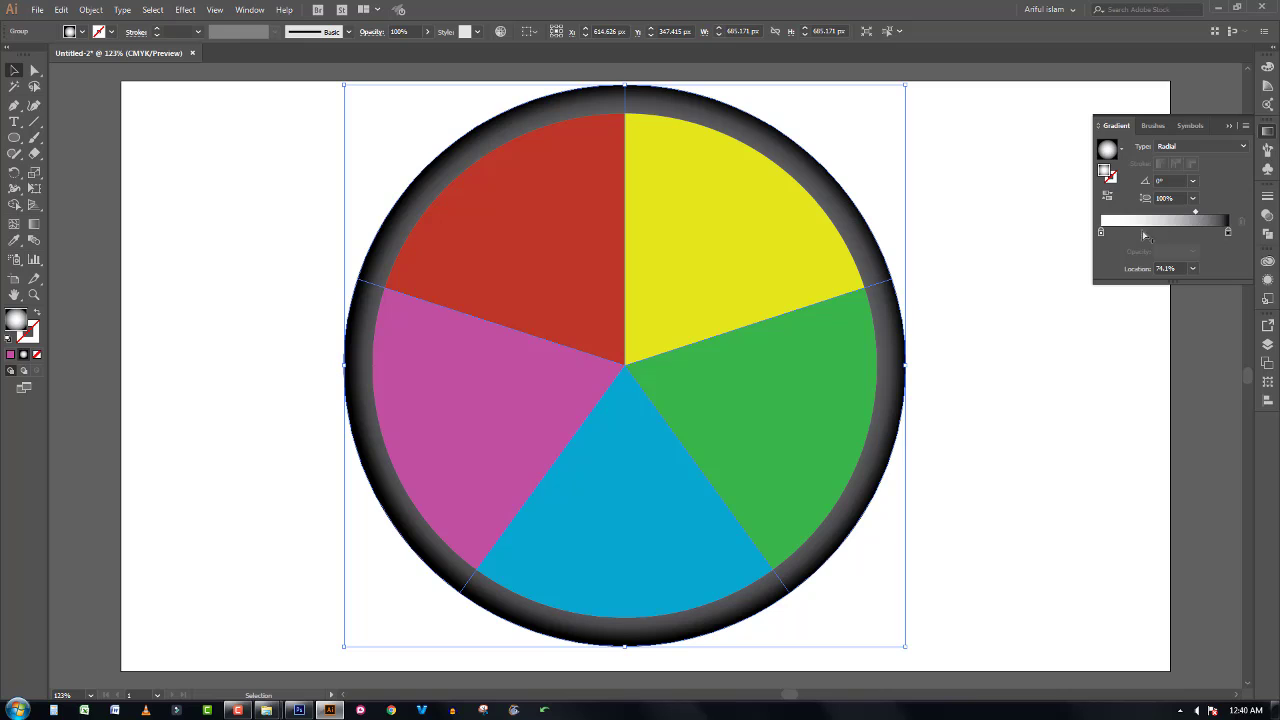
pyautogui.moveTo(1101, 232)
pyautogui.mouseDown()
pyautogui.moveTo(1186, 231)
pyautogui.moveTo(1197, 210)
pyautogui.moveTo(1206, 231)
pyautogui.moveTo(1216, 210)
pyautogui.mouseUp()
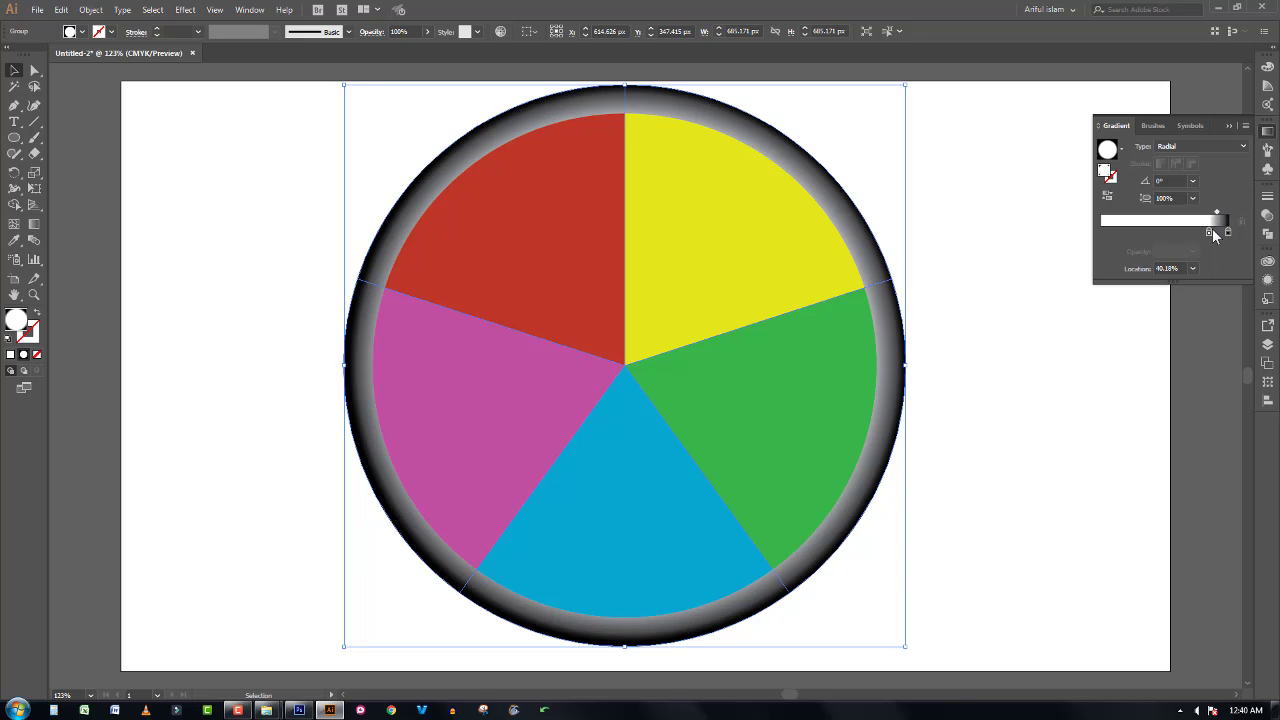
pyautogui.moveTo(1210, 233)
pyautogui.mouseDown()
pyautogui.moveTo(1173, 233)
pyautogui.moveTo(1213, 233)
pyautogui.mouseUp()
pyautogui.click(1195, 233)
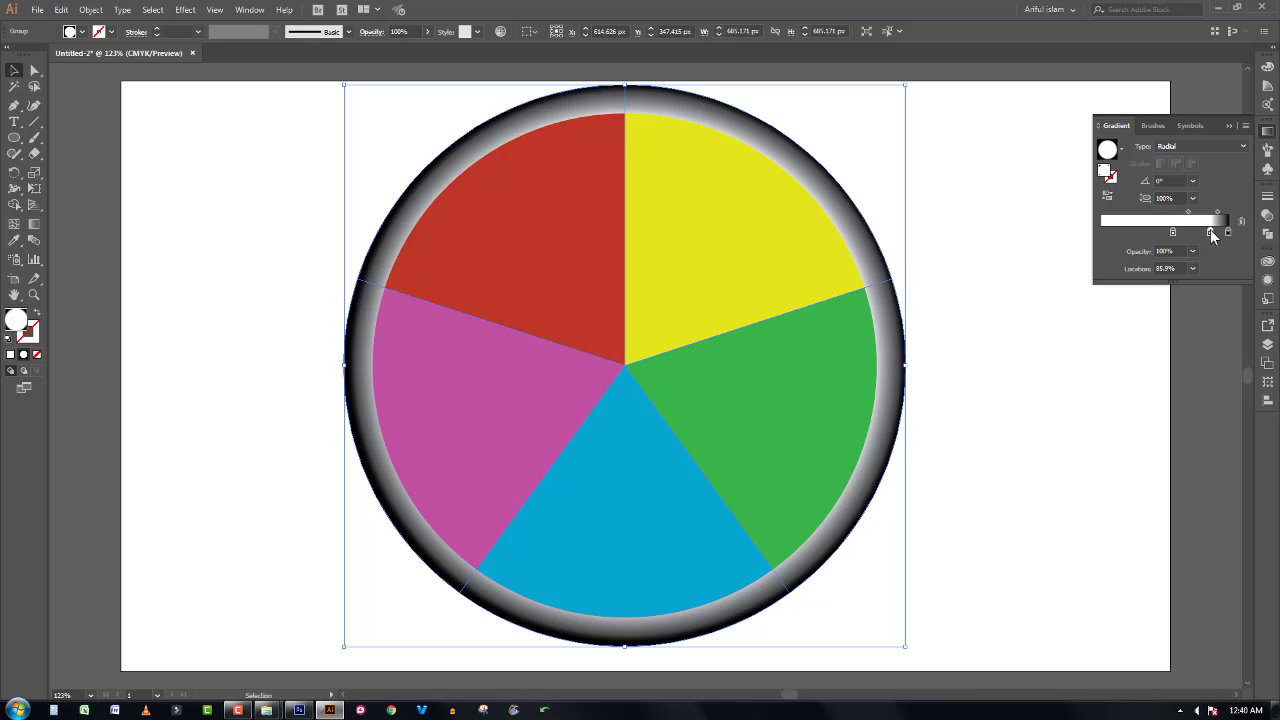
pyautogui.moveTo(1213, 230); pyautogui.dragTo(1196, 232)
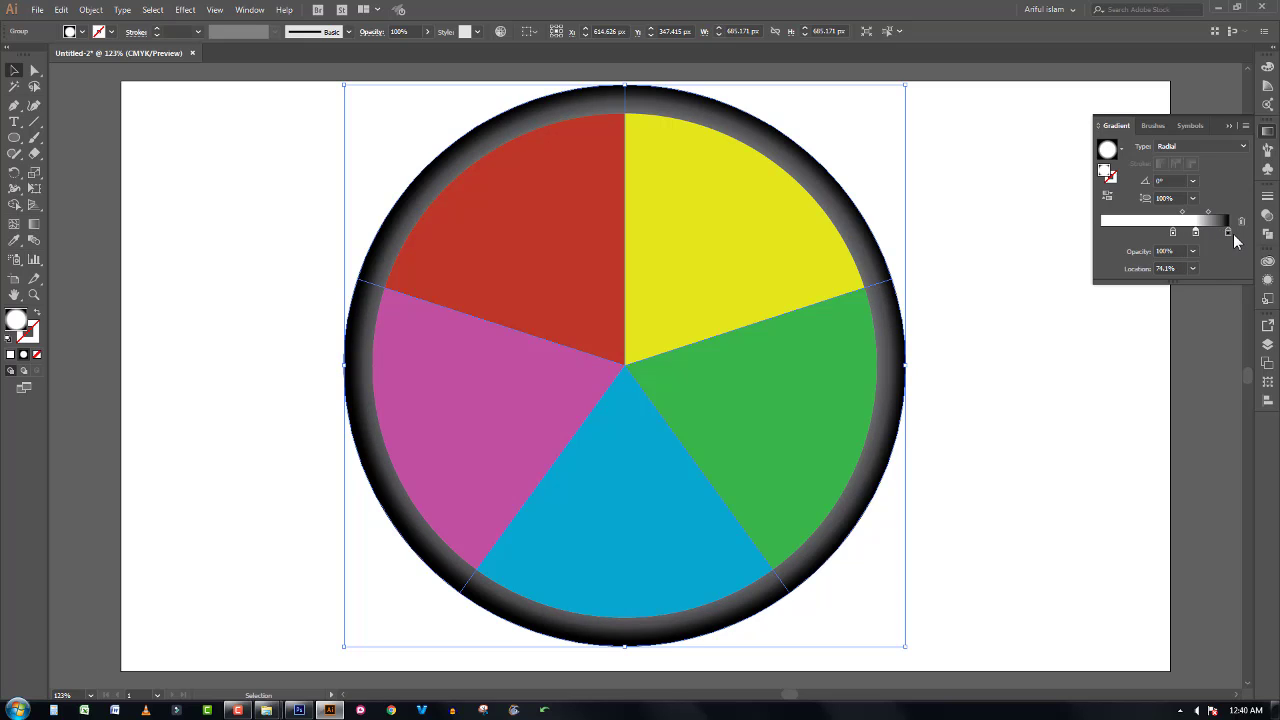
# Step: Lighten the outer gradient stop to 76% grey and fine-tune the midpoint near the edge
pyautogui.doubleClick(1228, 233)
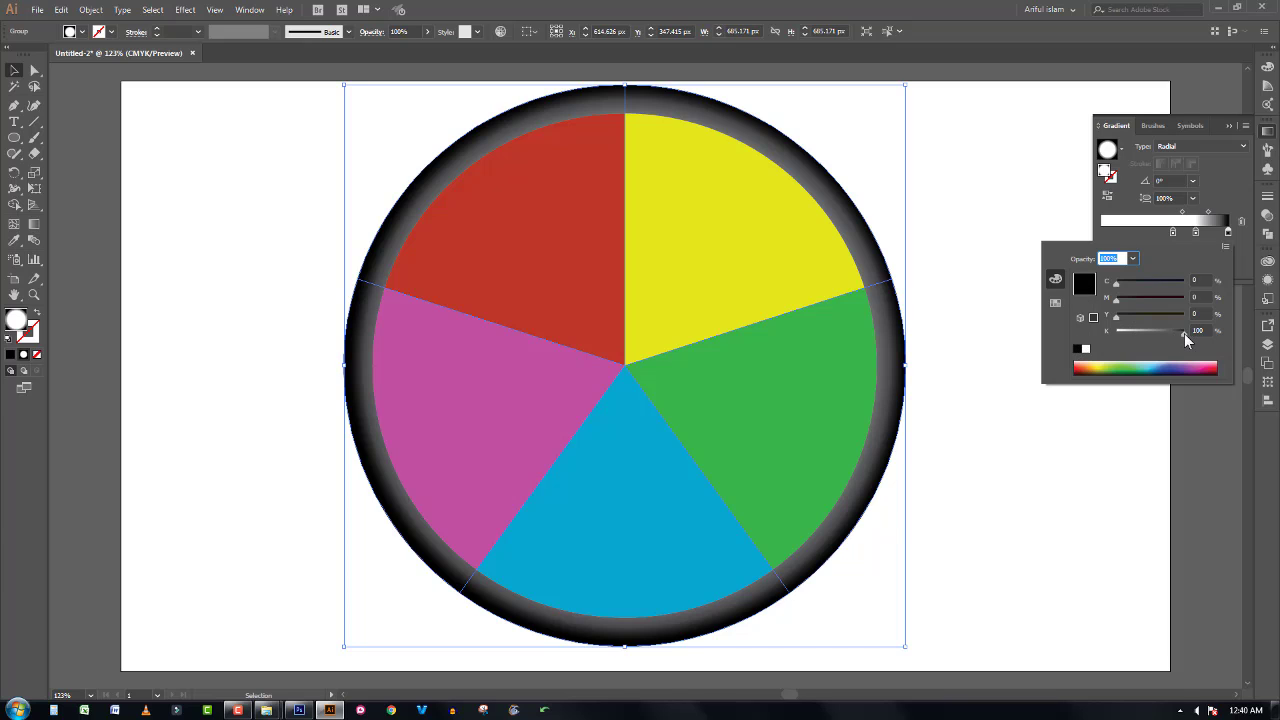
pyautogui.moveTo(1184, 333); pyautogui.dragTo(1173, 334)
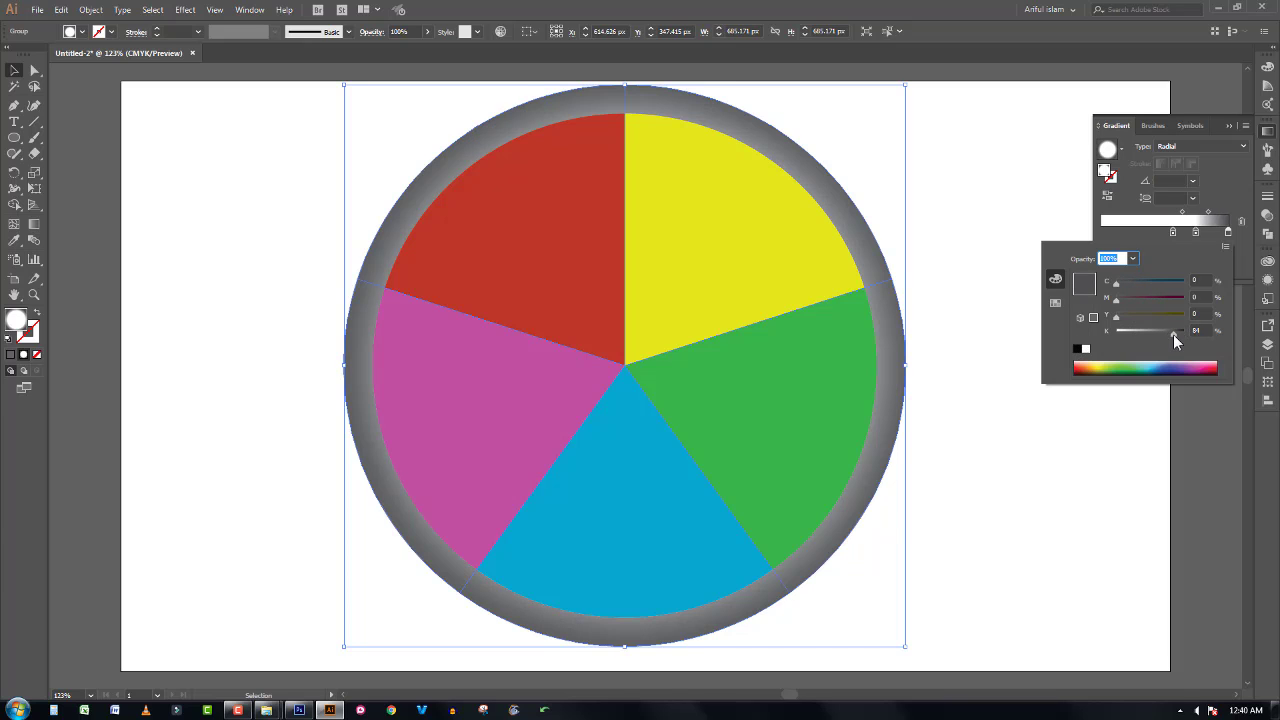
pyautogui.click(1210, 217)
pyautogui.moveTo(1212, 214); pyautogui.dragTo(1212, 236)
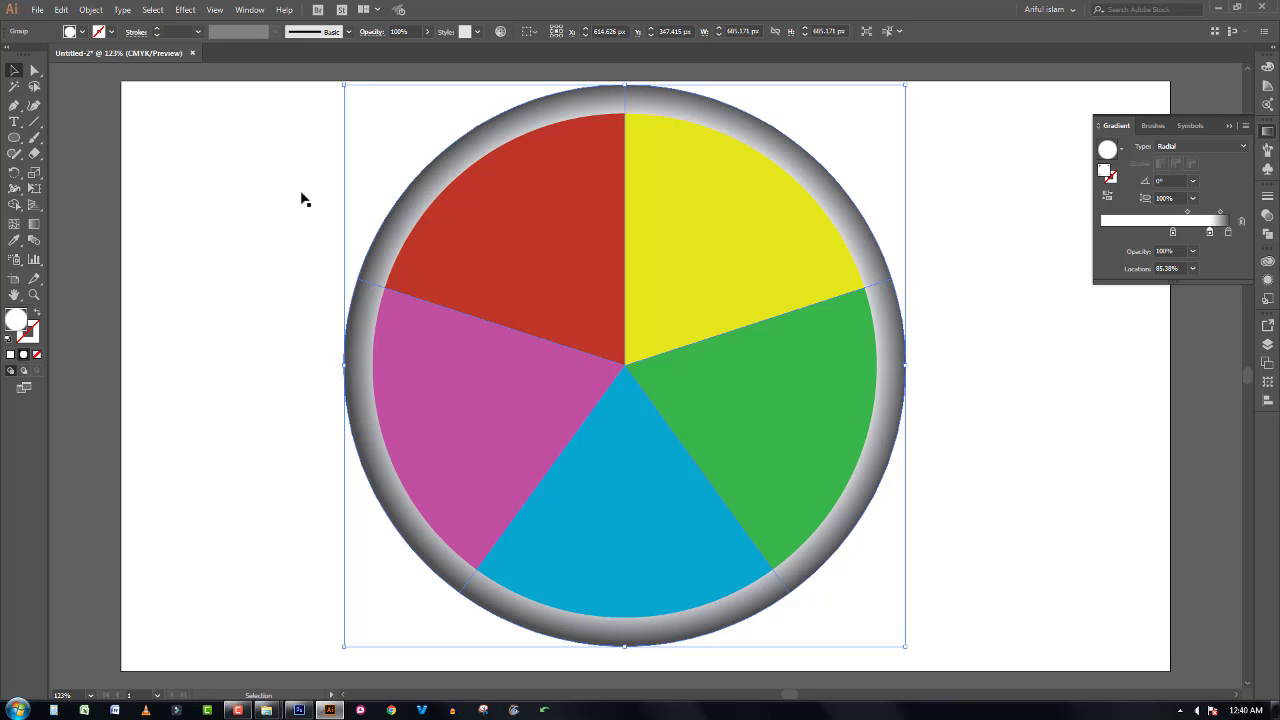
# Step: Deselect the pie and ring, fit the whole artboard in view and collapse the Gradient panel
pyautogui.click(166, 177)
pyautogui.hotkey('ctrl', 'space')
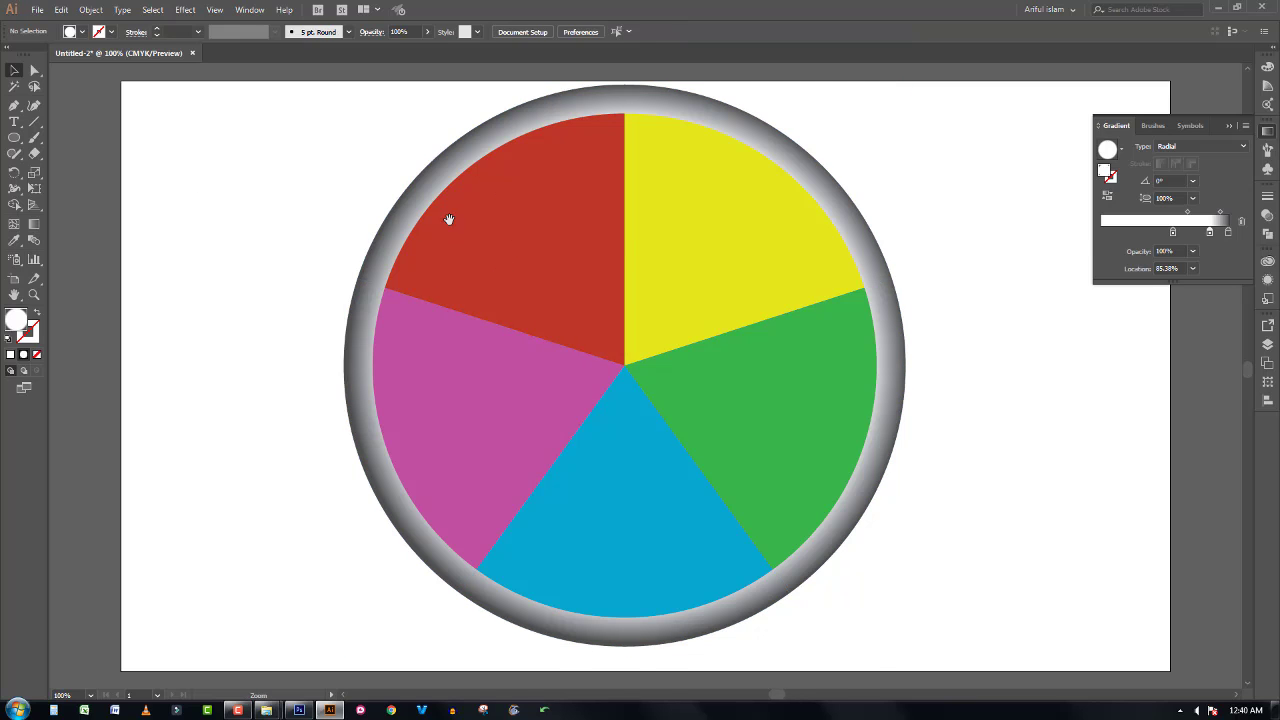
pyautogui.keyDown('ctrl'); pyautogui.keyDown('alt'); pyautogui.click(449, 217); pyautogui.keyUp('alt'); pyautogui.keyUp('ctrl')
pyautogui.moveTo(632, 193); pyautogui.dragTo(646, 206)
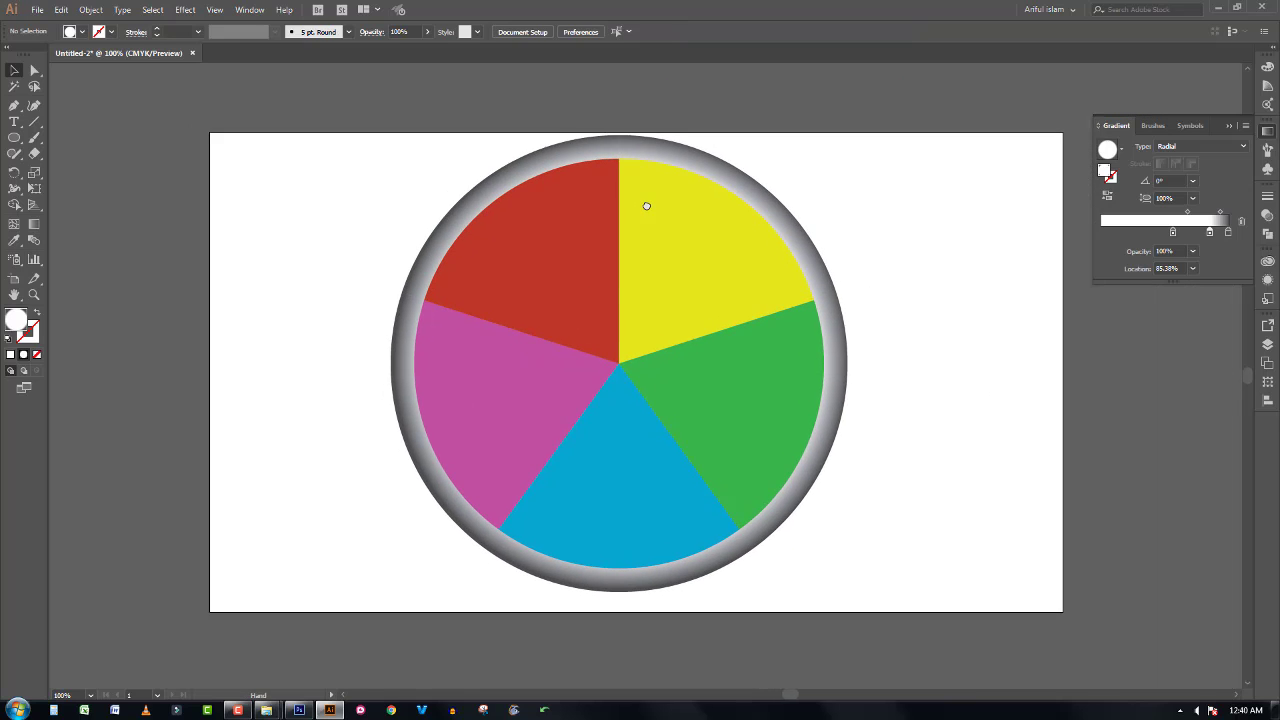
pyautogui.click(648, 206)
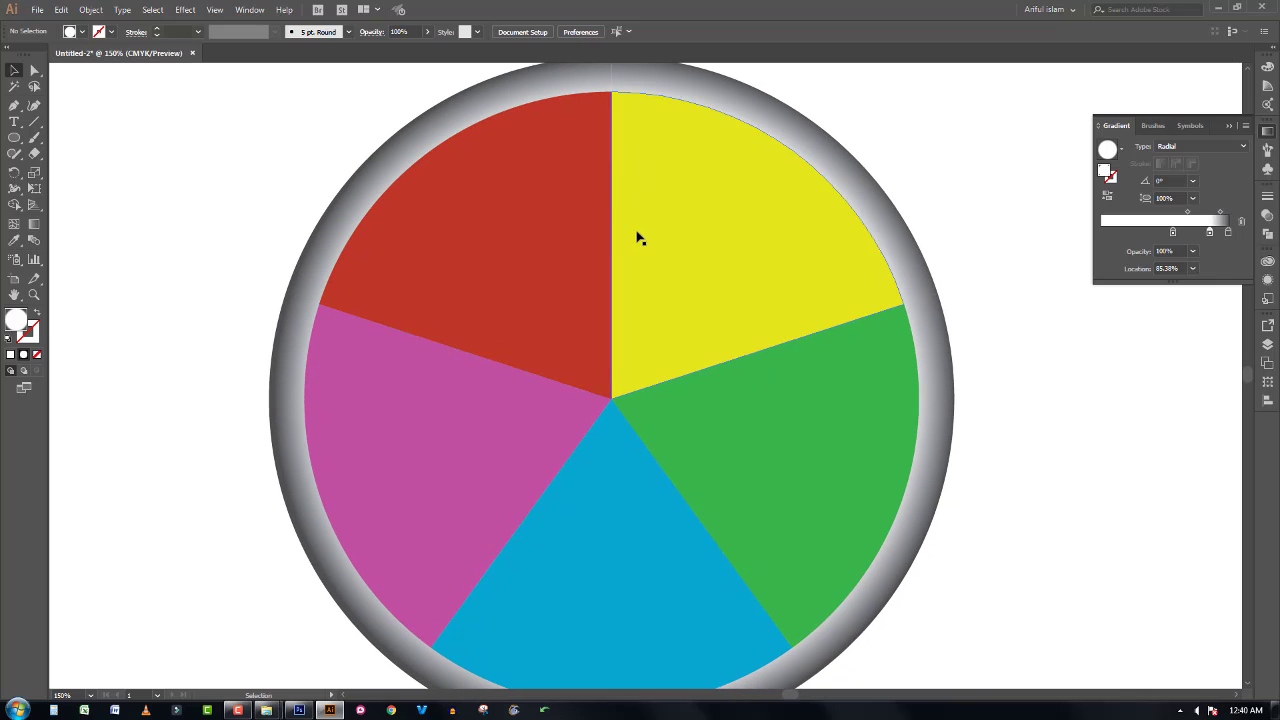
pyautogui.press('space')
pyautogui.click(681, 240)
pyautogui.hotkey('ctrl', '0')
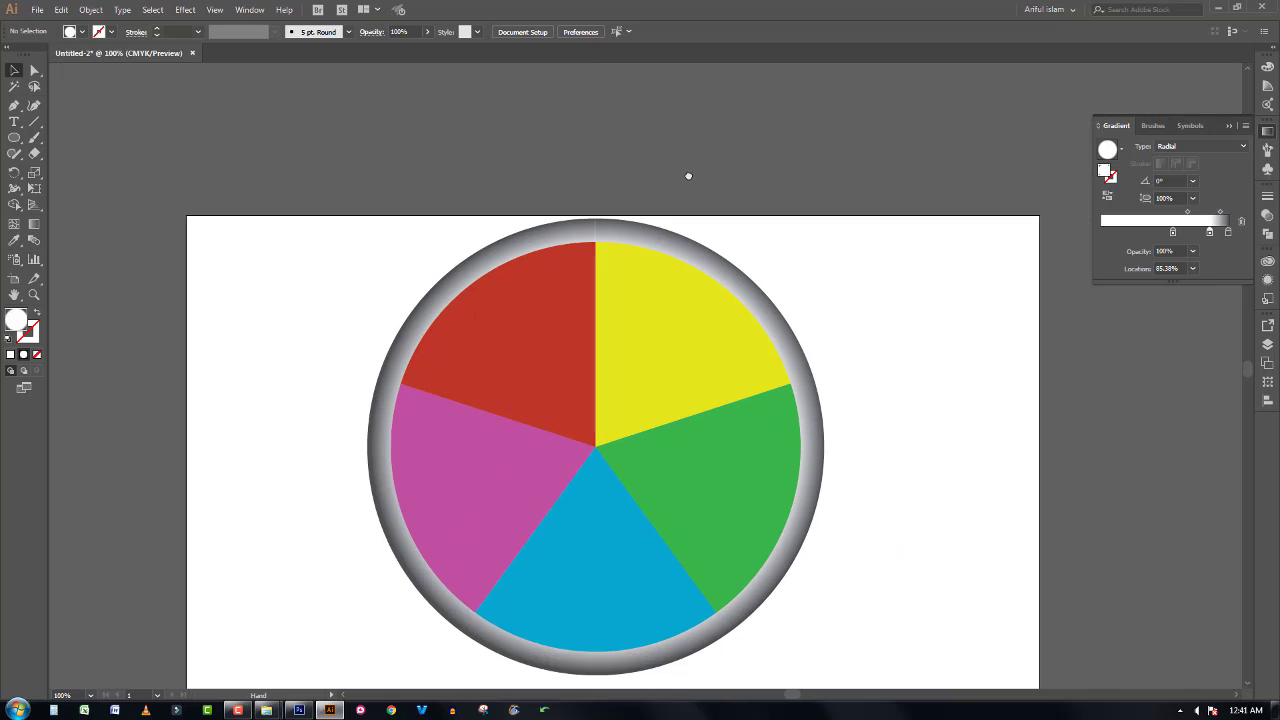
pyautogui.click(1229, 126)
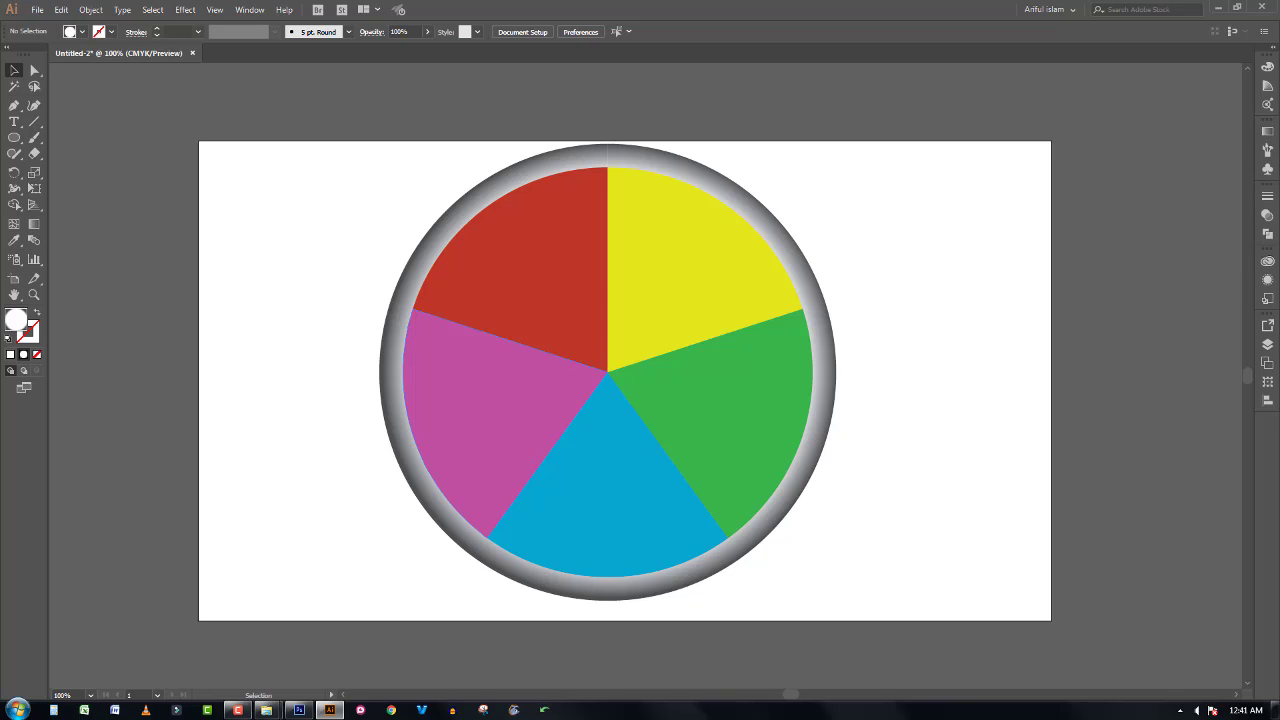
# Step: Move the coloured pie, delete it by mistake, and undo to restore it
pyautogui.moveTo(551, 409); pyautogui.dragTo(633, 477)
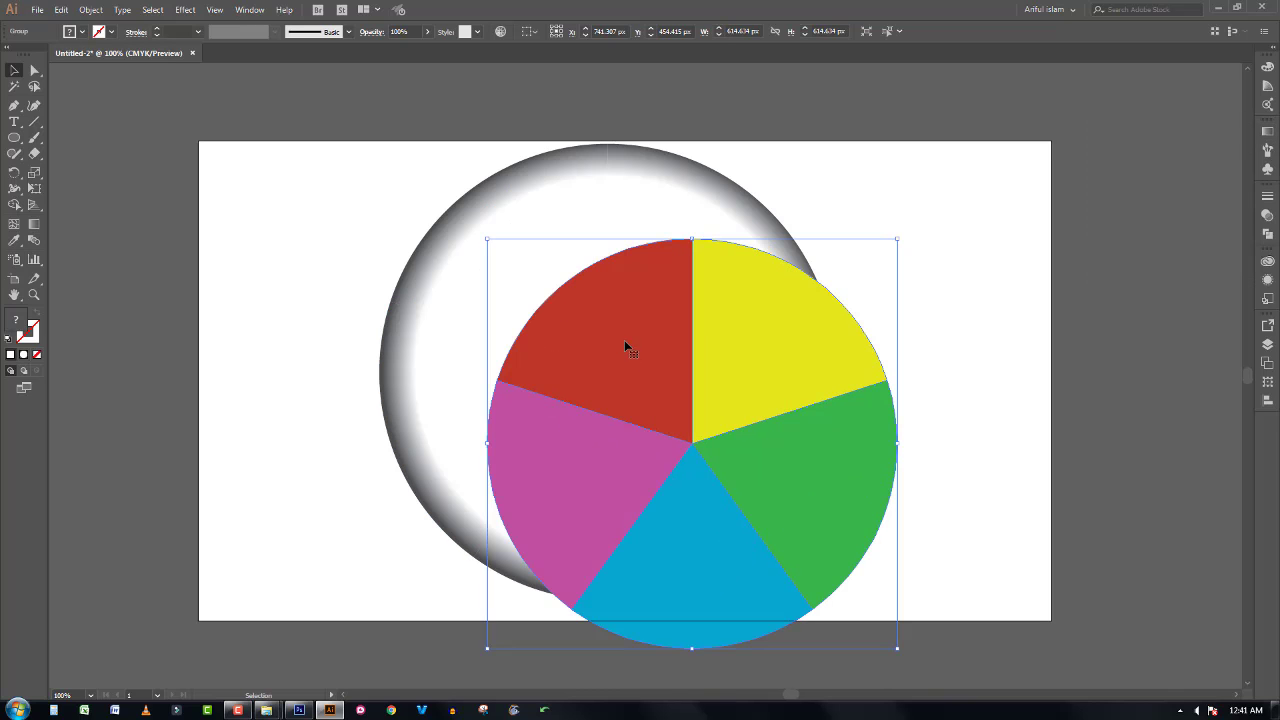
pyautogui.press('a')
pyautogui.press('Delete')
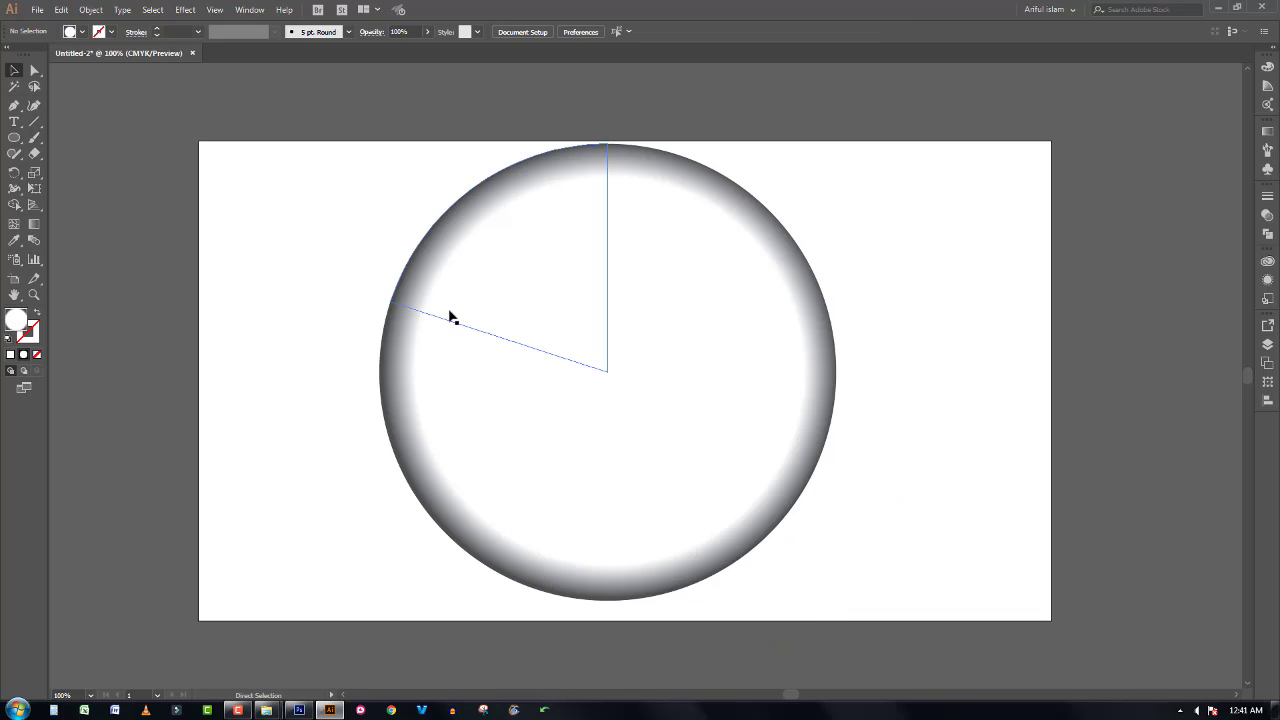
pyautogui.hotkey('ctrl', 'z')
pyautogui.hotkey('ctrl', 'z')
pyautogui.press('v')
pyautogui.click(318, 178)
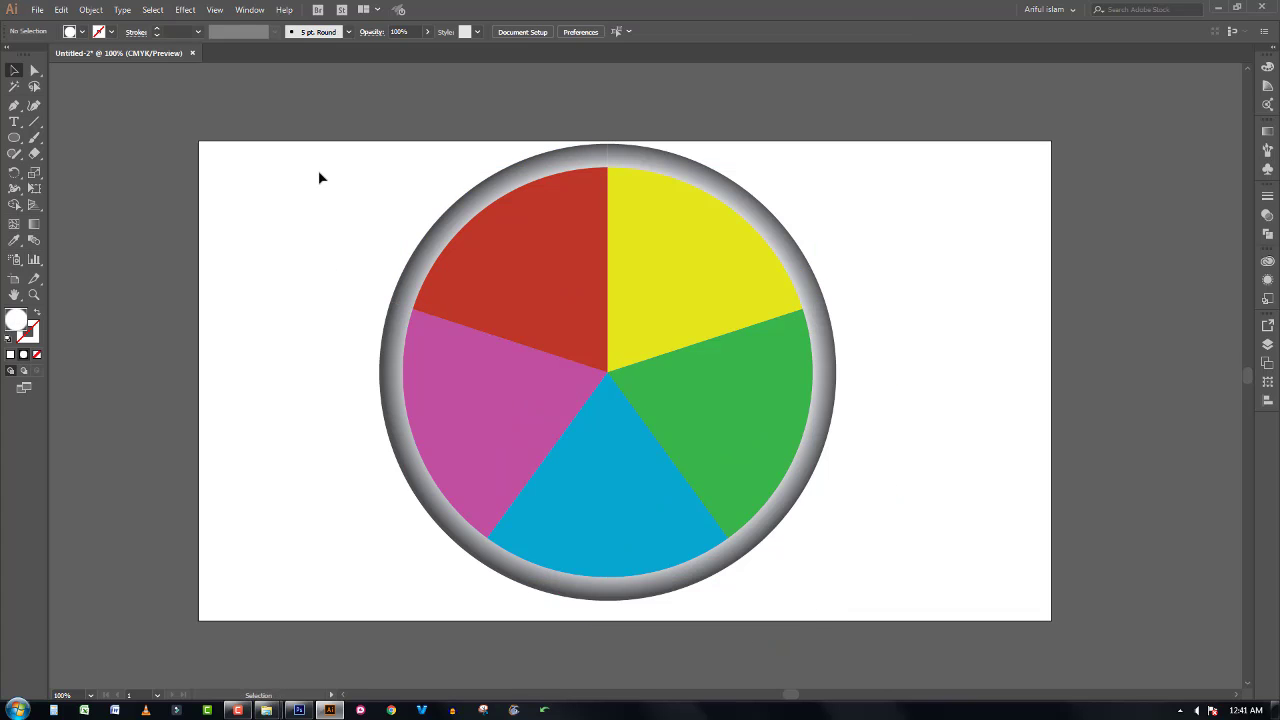
# Step: Marquee-select the pie and ring together, apply Object > Ungroup, then reselect the pie
pyautogui.moveTo(212, 125); pyautogui.dragTo(958, 647)
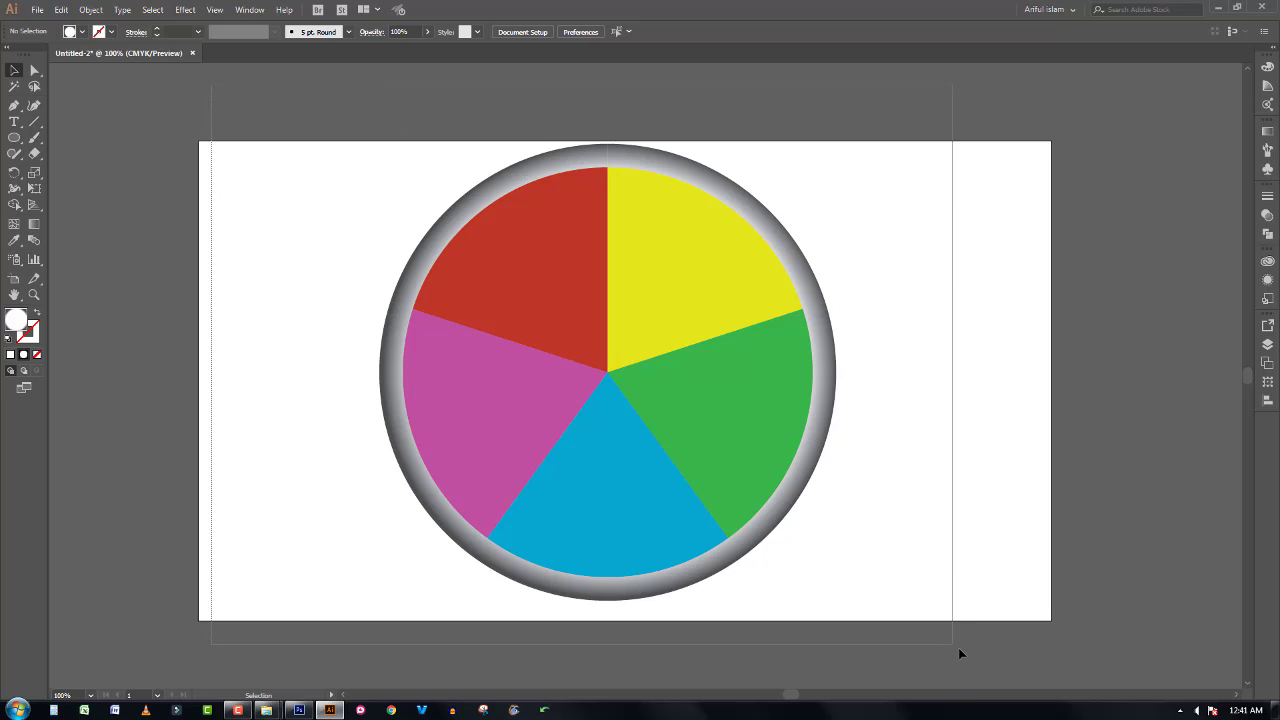
pyautogui.click(91, 10)
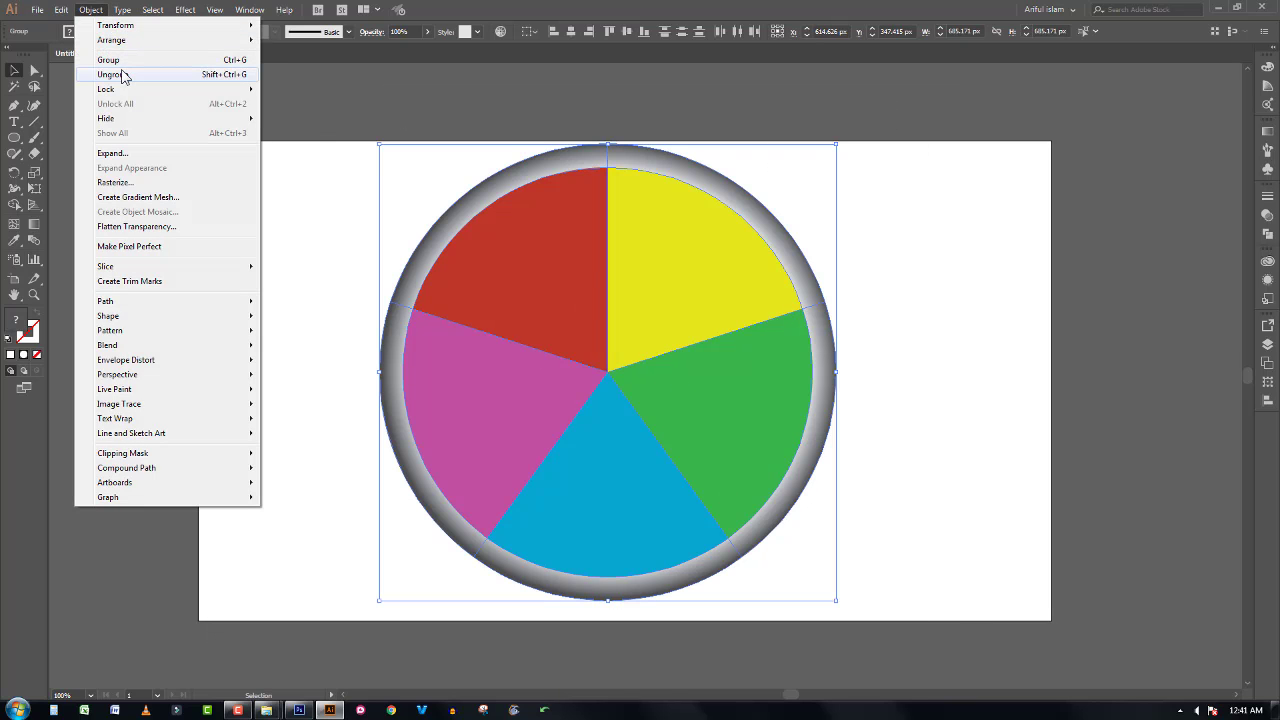
pyautogui.click(120, 76)
pyautogui.click(291, 206)
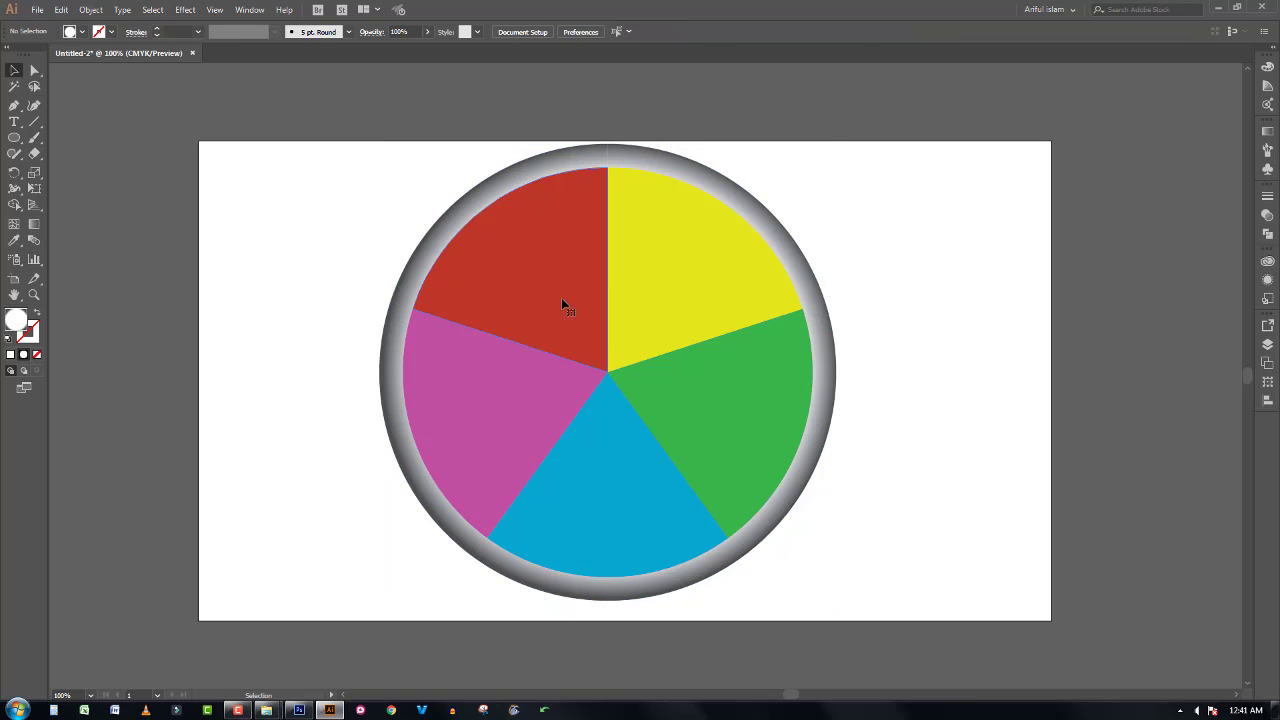
pyautogui.click(561, 297)
# Step: Move the pie and ring slightly right and lower to X 678.626 px, Y 360 px
pyautogui.moveTo(585, 306); pyautogui.dragTo(543, 301)
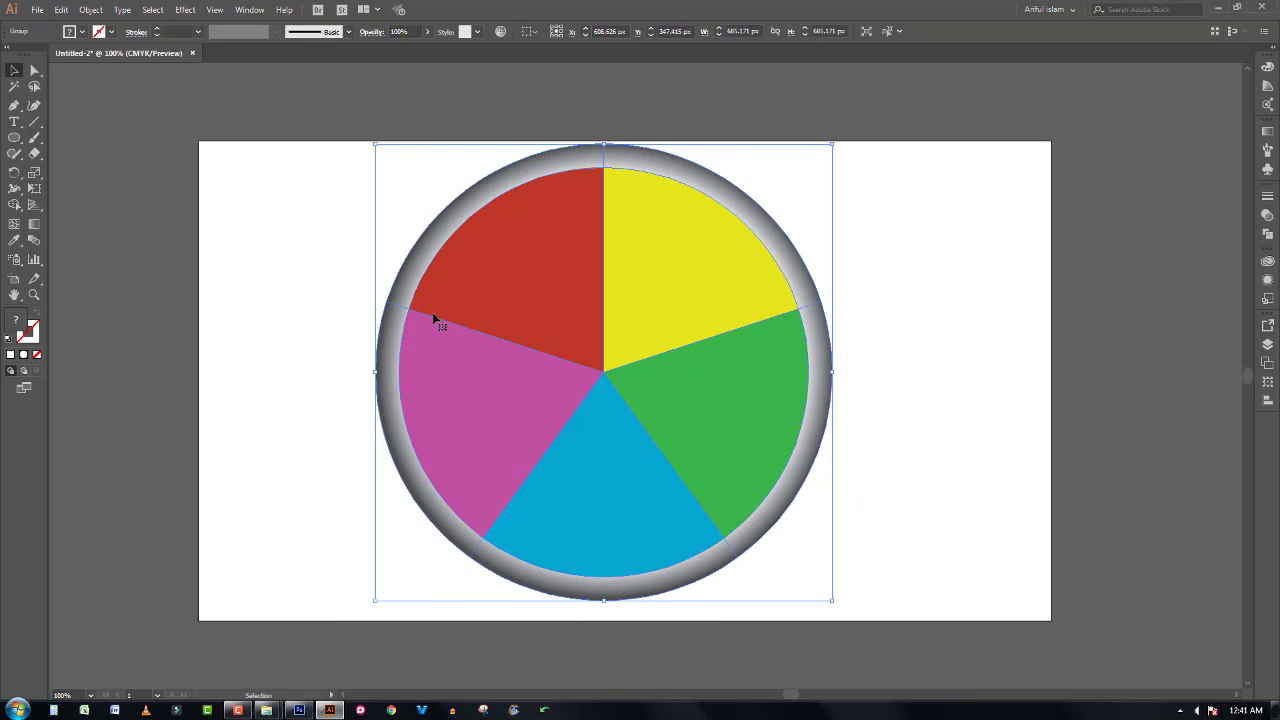
pyautogui.press('a')
pyautogui.hotkey('ctrl', 'z')
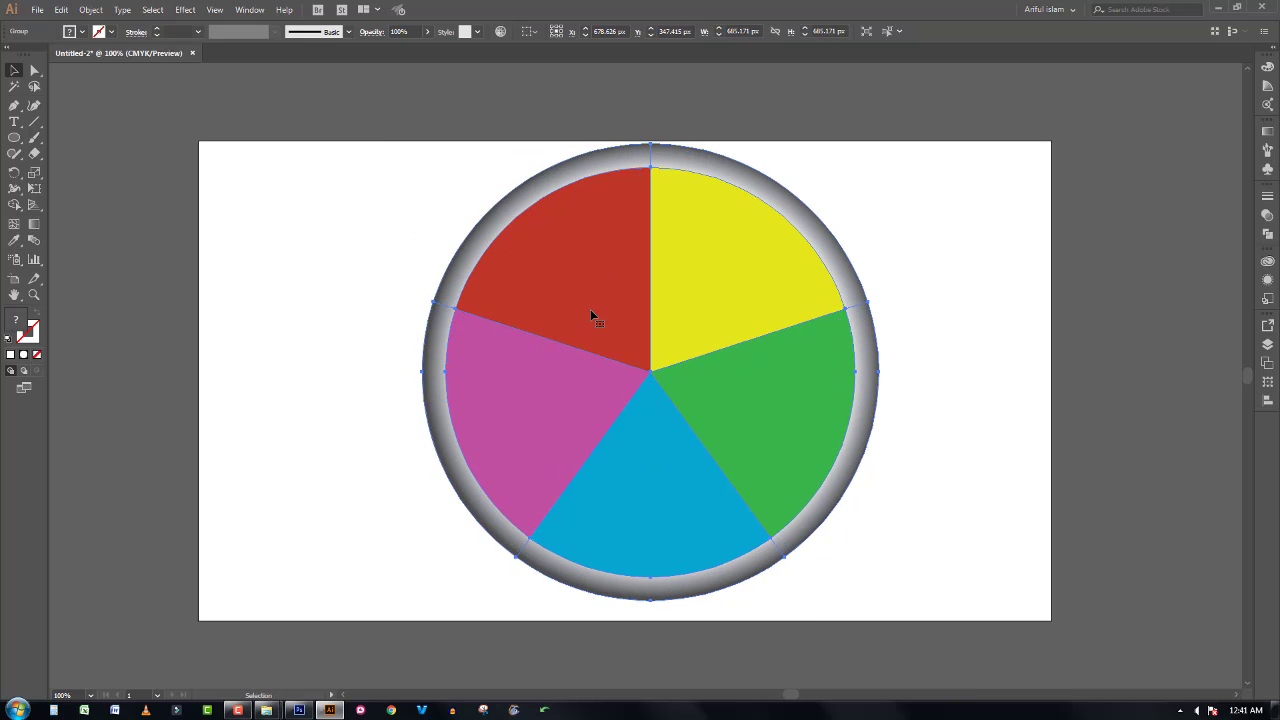
pyautogui.moveTo(591, 315); pyautogui.dragTo(591, 325)
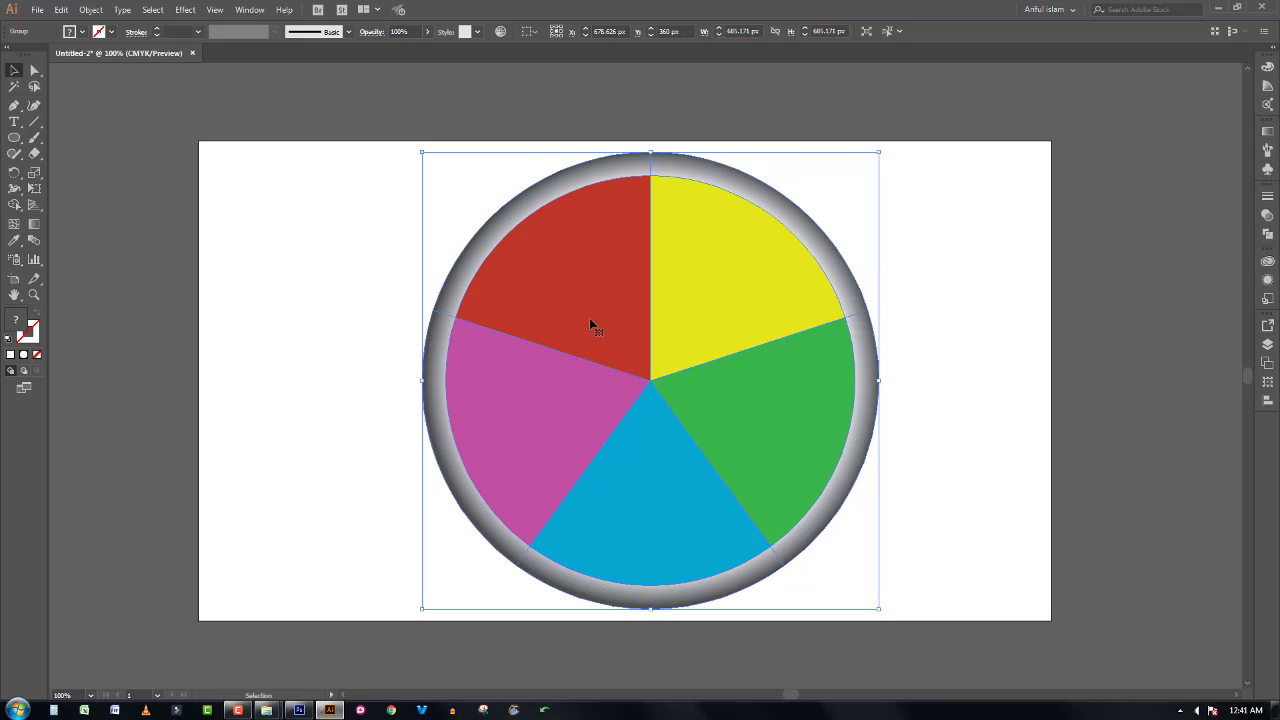
pyautogui.click(918, 286)
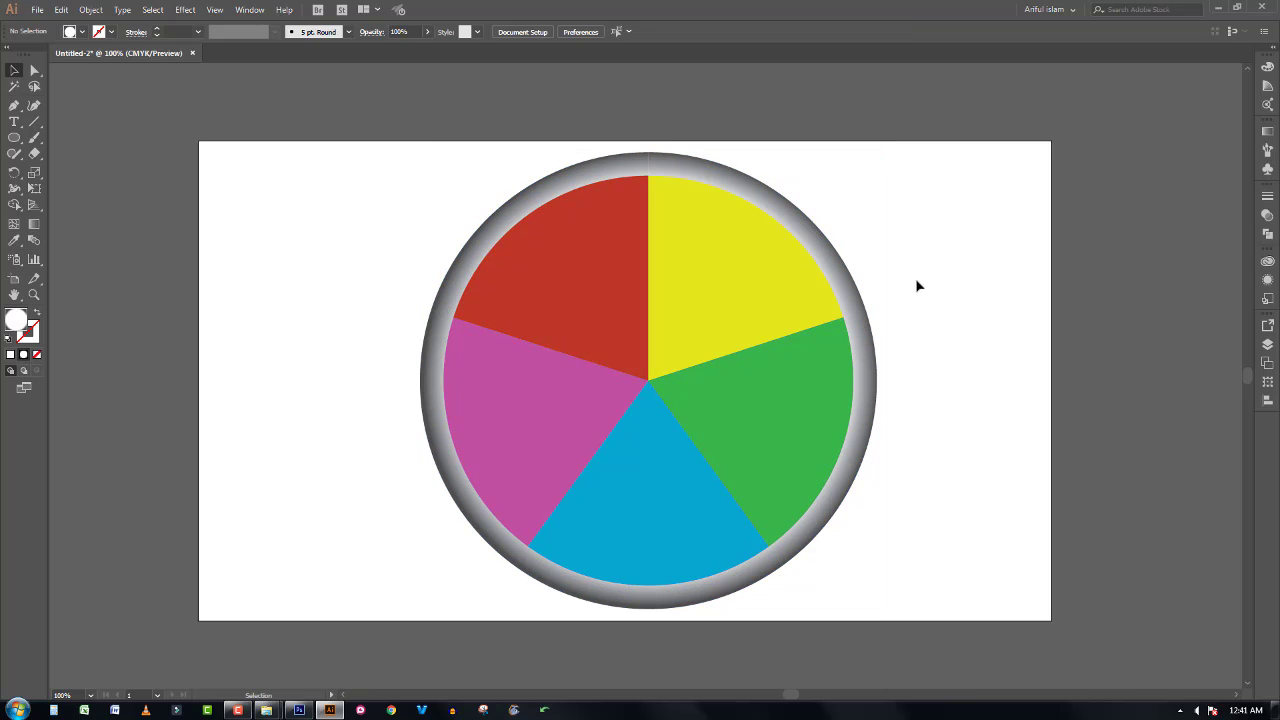
pyautogui.hotkey('ctrl', '+')
pyautogui.moveTo(737, 420); pyautogui.dragTo(888, 337)
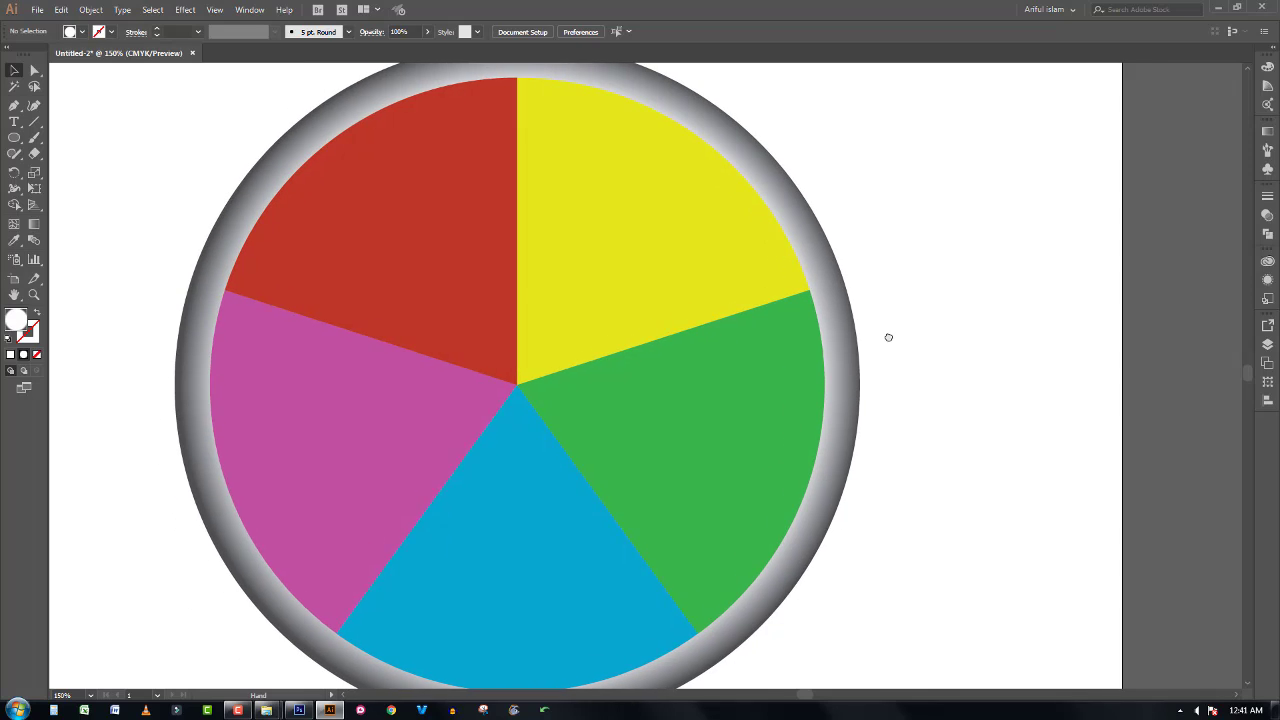